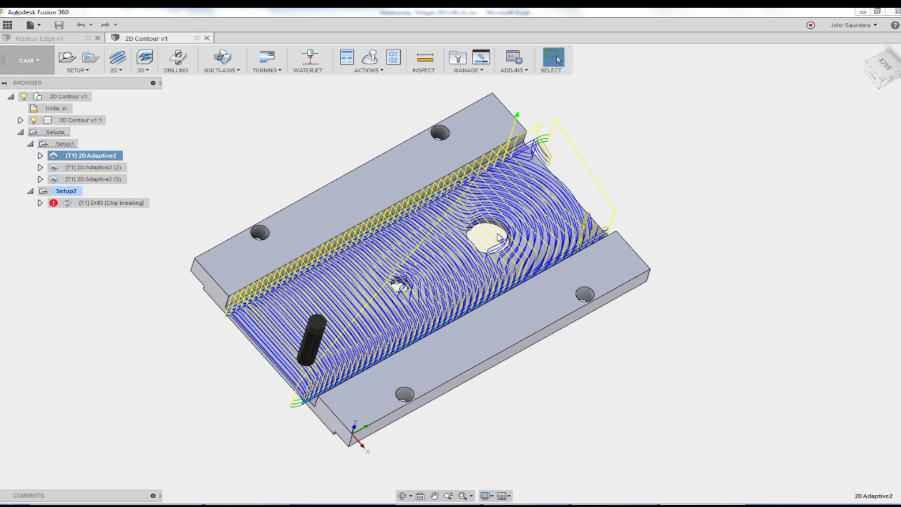
- Switch to the Radius Edge v1 document and zoom in on the part's edges
{"action": "left_click", "coordinate": [62, 42]}
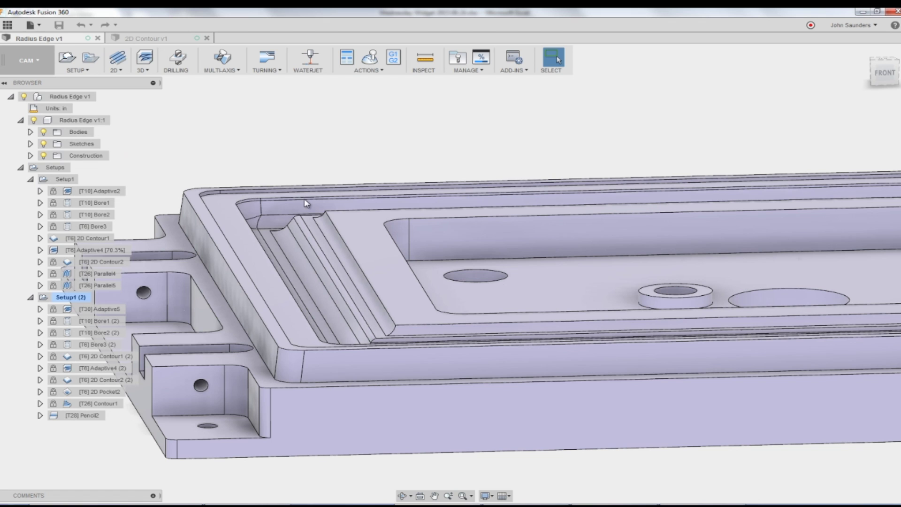
{"action": "scroll", "coordinate": [333, 230], "scroll_direction": "up", "scroll_amount": 4}
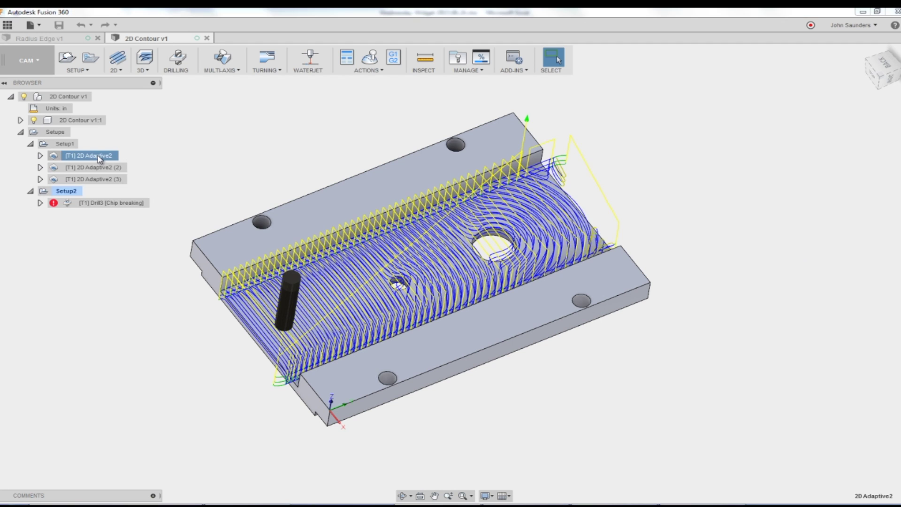
- Orbit and zoom the view to a higher angle over the part
{"action": "middle_click_drag", "start_coordinate": [221, 147], "coordinate": [407, 264], "text": "shift"}
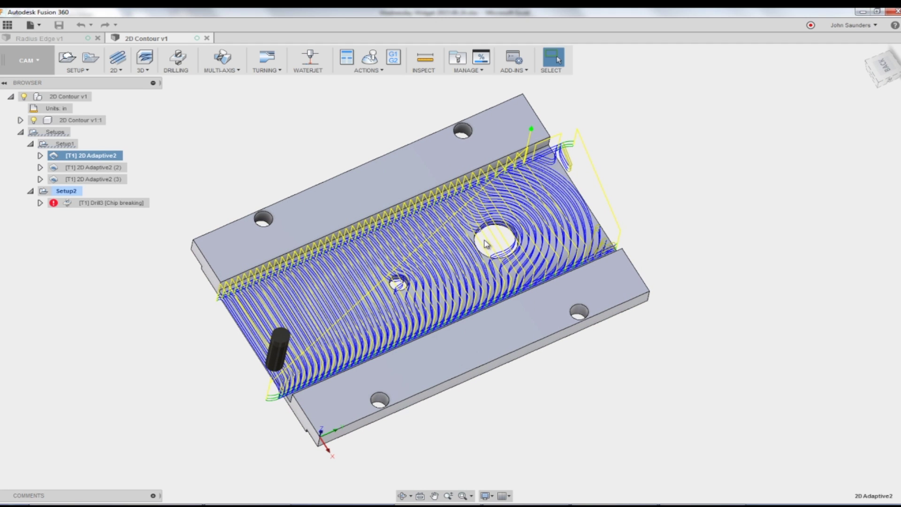
{"action": "middle_click_drag", "start_coordinate": [485, 244], "coordinate": [471, 226], "text": "shift"}
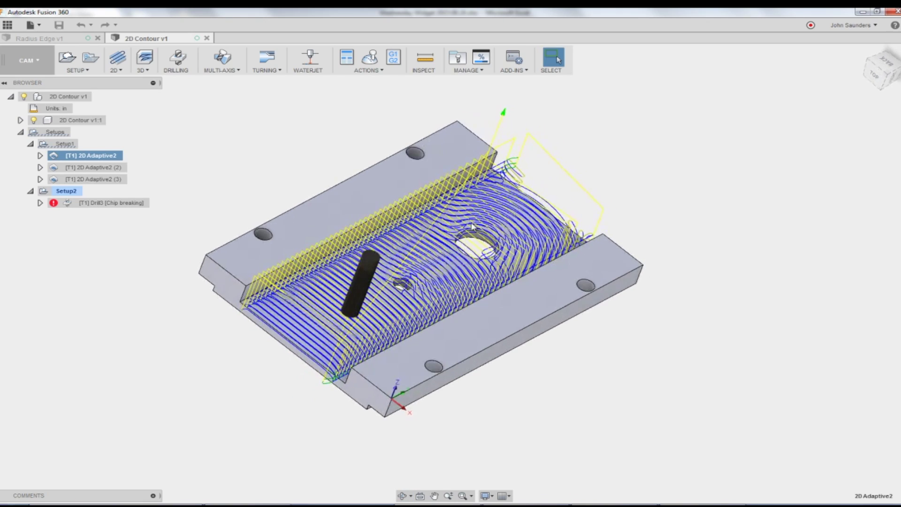
{"action": "scroll", "coordinate": [261, 157], "scroll_direction": "up", "scroll_amount": 2}
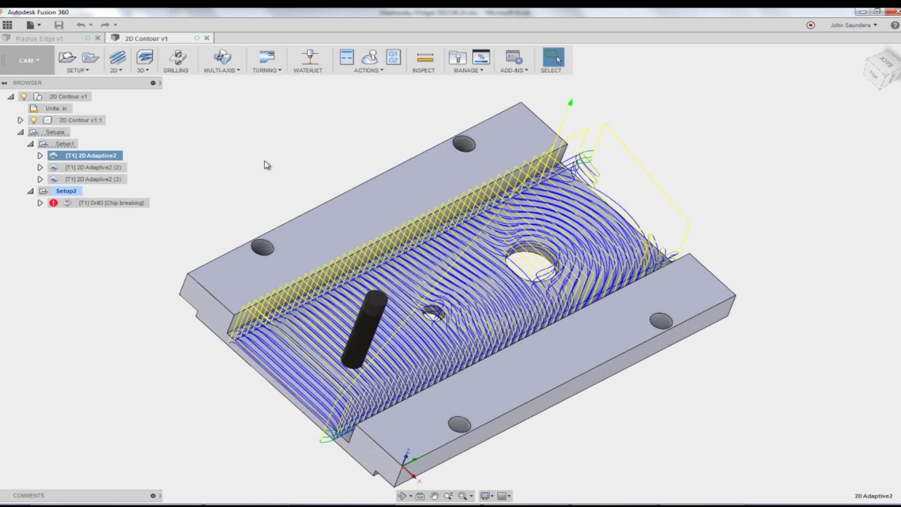
{"action": "scroll", "coordinate": [312, 144], "scroll_direction": "up", "scroll_amount": 2}
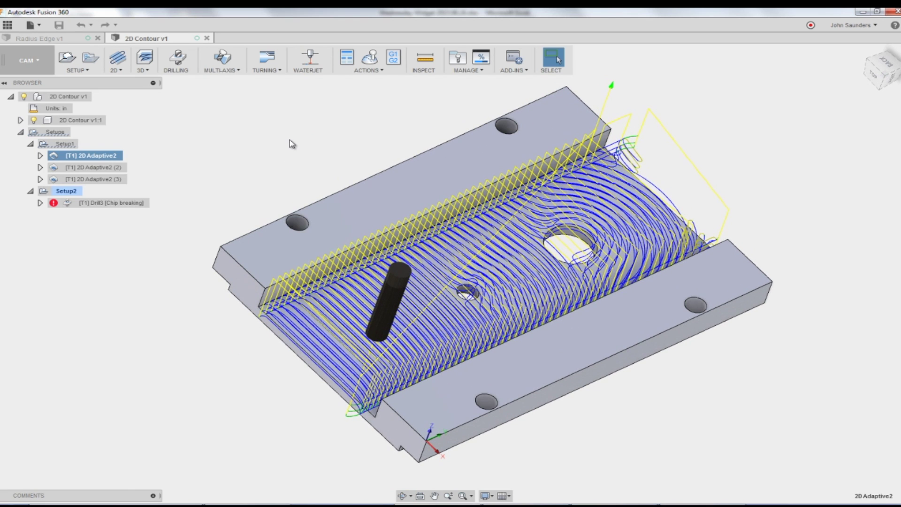
{"action": "middle_click_drag", "start_coordinate": [285, 136], "coordinate": [262, 145], "text": "shift"}
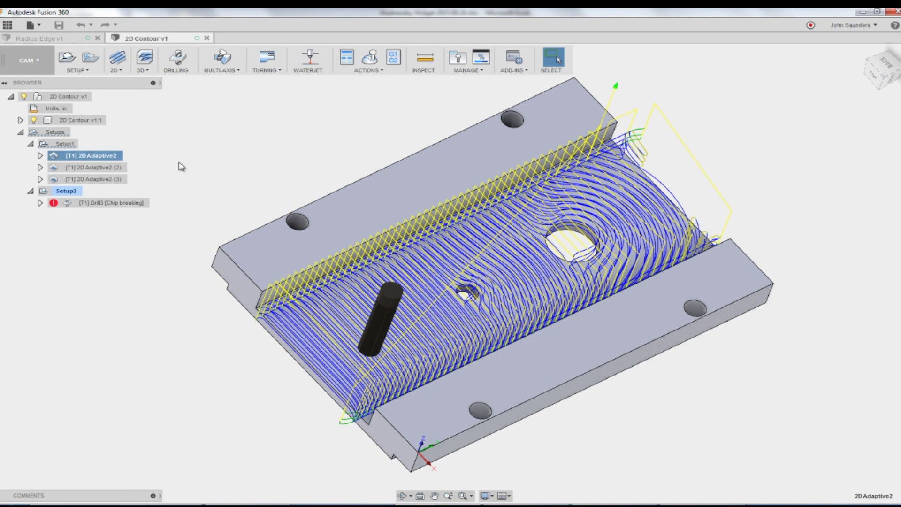
- Preview the 2D Adaptive2 (2) and (3) toolpaths, then hide them to show the bare part
{"action": "left_click", "coordinate": [111, 168]}
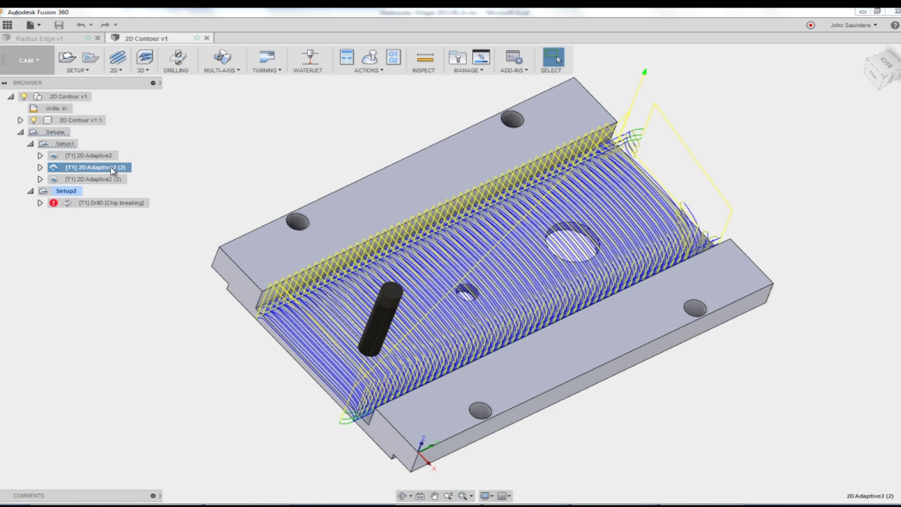
{"action": "middle_click_drag", "start_coordinate": [235, 164], "coordinate": [226, 182], "text": "shift"}
{"action": "left_click", "coordinate": [105, 180]}
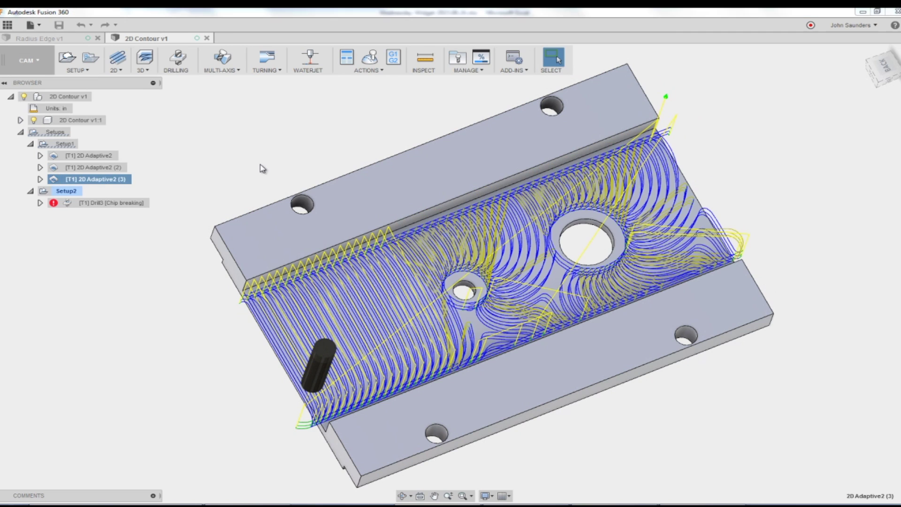
{"action": "left_click", "coordinate": [262, 130]}
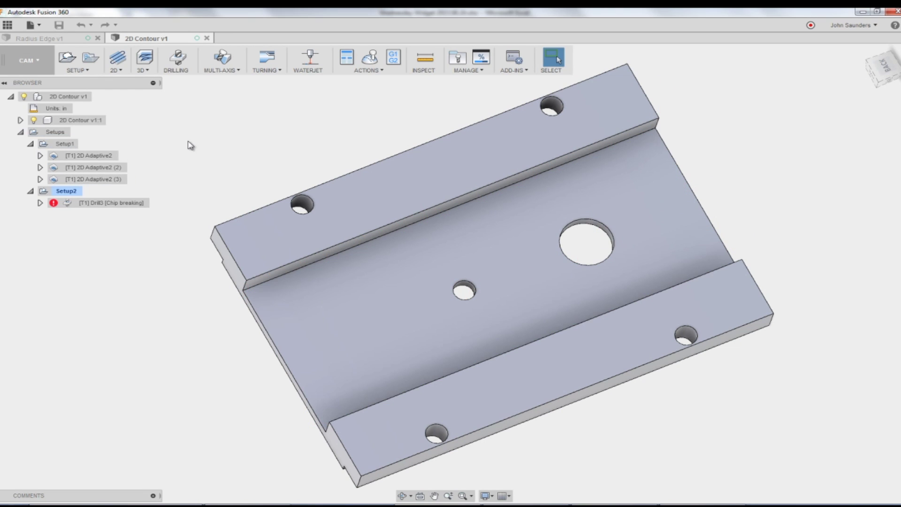
- Show the first 2D Adaptive2 toolpath, open it for editing, then cancel without changes
{"action": "left_click", "coordinate": [98, 156]}
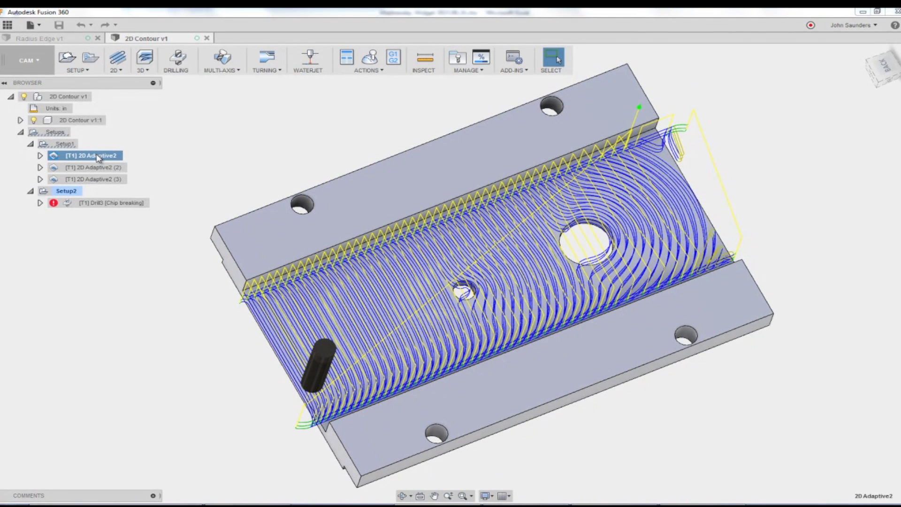
{"action": "right_click", "coordinate": [99, 157]}
{"action": "left_click", "coordinate": [121, 161]}
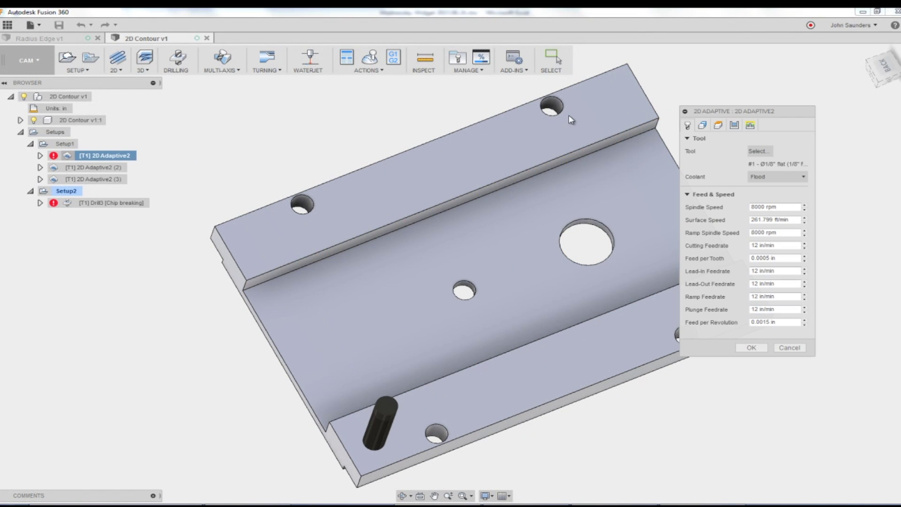
{"action": "left_click", "coordinate": [789, 347]}
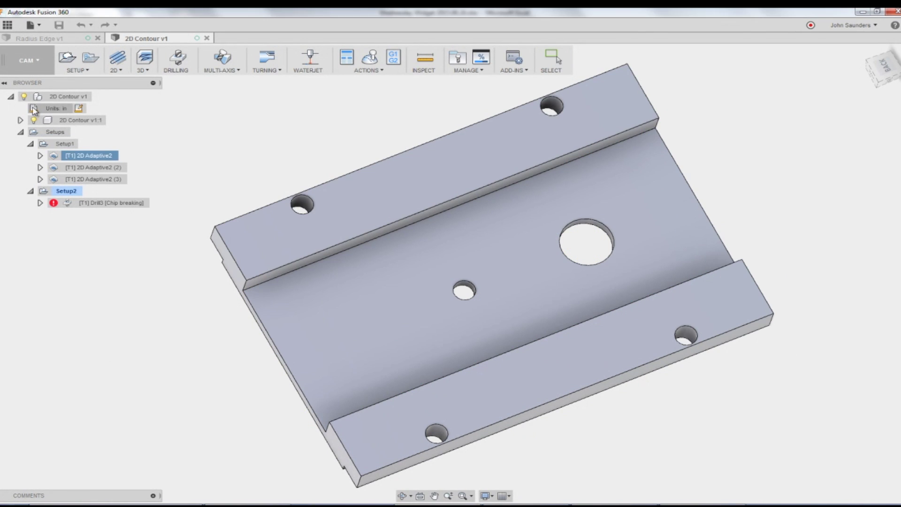
- Replace the 2D Adaptive2 pocket selection with the channel floor and regenerate the toolpath
{"action": "right_click", "coordinate": [79, 158]}
{"action": "left_click", "coordinate": [116, 161]}
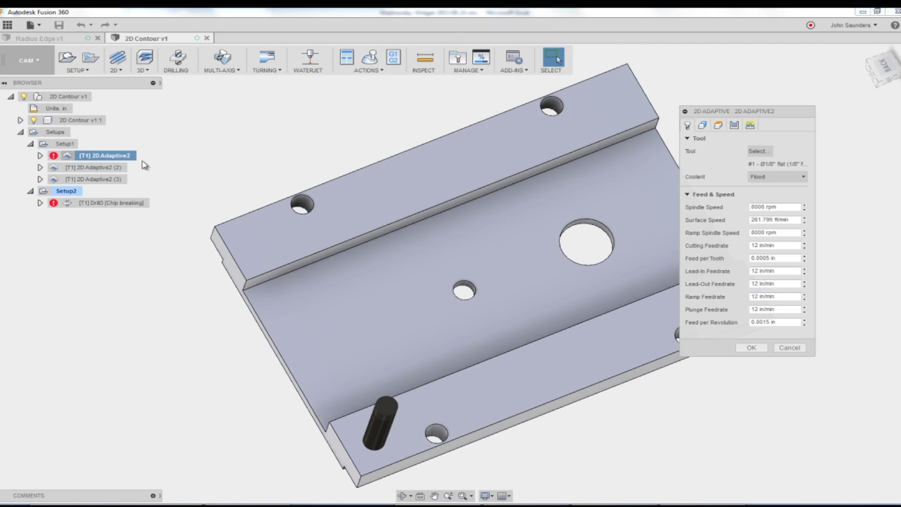
{"action": "left_click", "coordinate": [702, 125]}
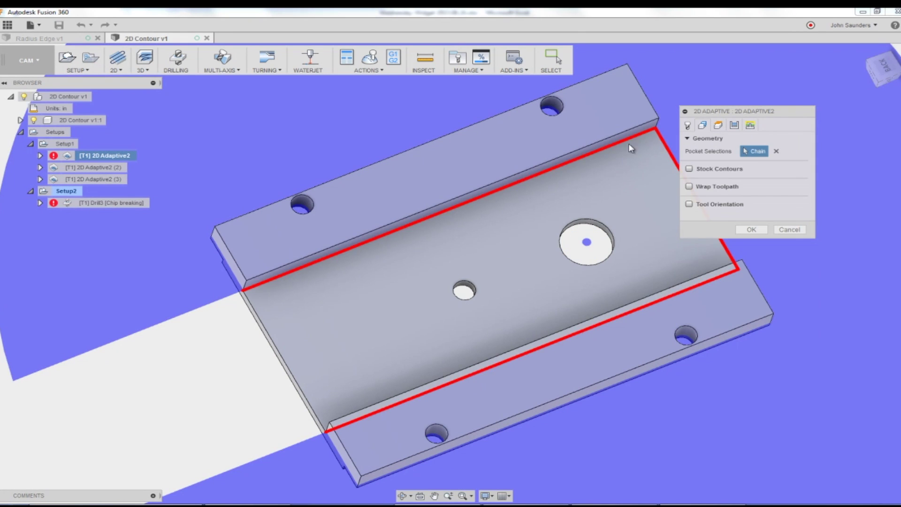
{"action": "scroll", "coordinate": [528, 171], "scroll_direction": "down", "scroll_amount": 4}
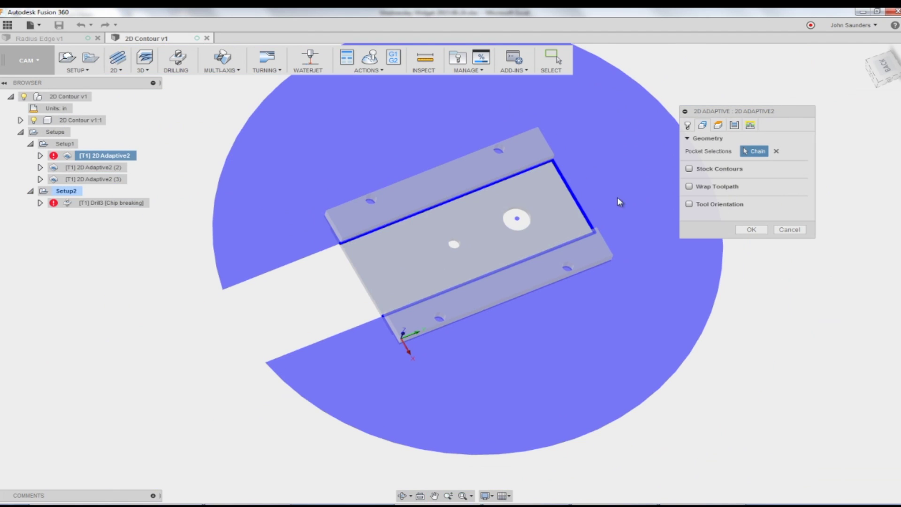
{"action": "middle_click_drag", "start_coordinate": [736, 284], "coordinate": [741, 165], "text": "shift"}
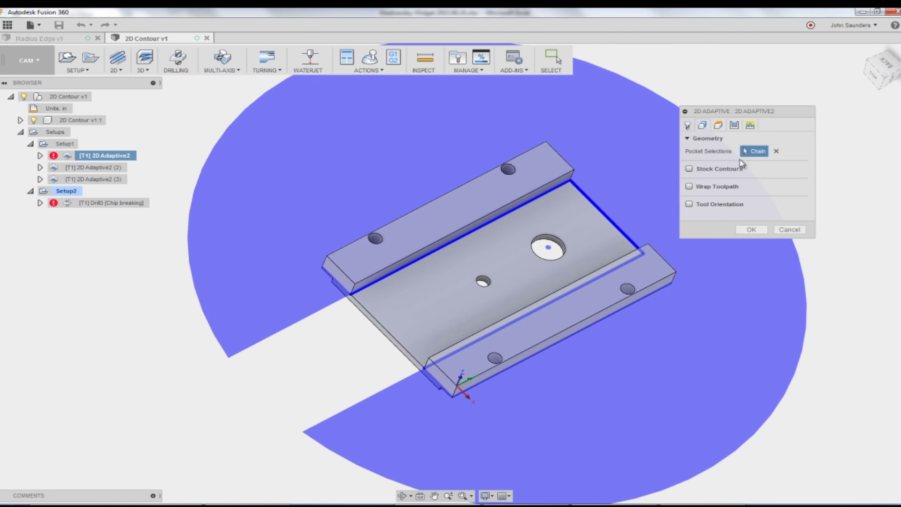
{"action": "left_click", "coordinate": [776, 151]}
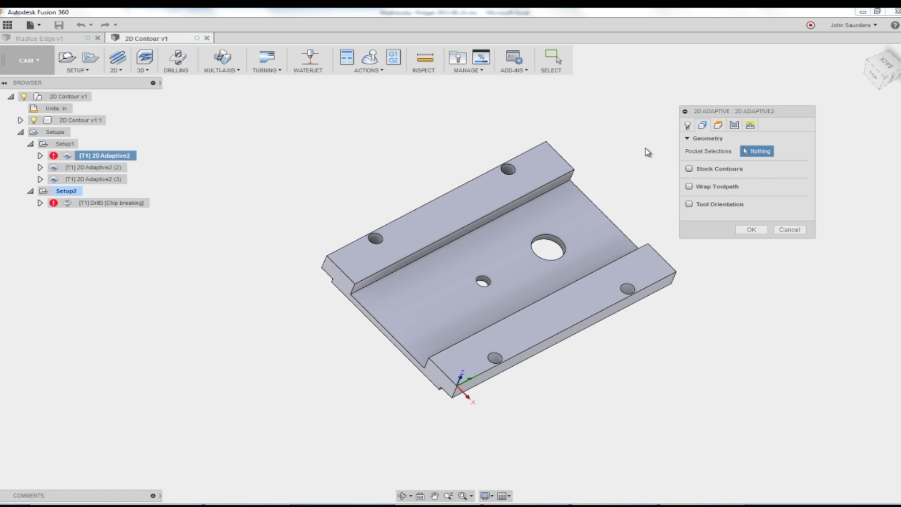
{"action": "left_click", "coordinate": [570, 211]}
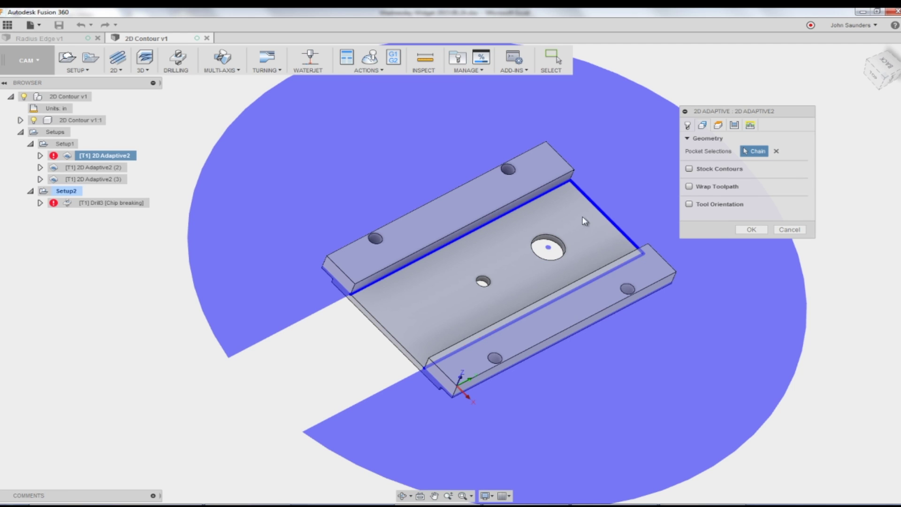
{"action": "left_click", "coordinate": [751, 230]}
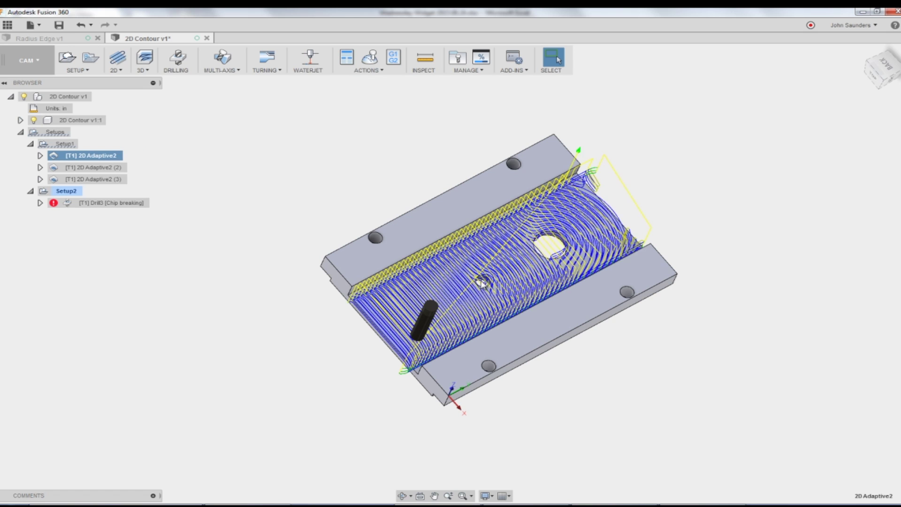
- Edit 2D Adaptive2's geometry and pick the channel floor edge as the first pocket chain
{"action": "scroll", "coordinate": [548, 244], "scroll_direction": "up", "scroll_amount": 3}
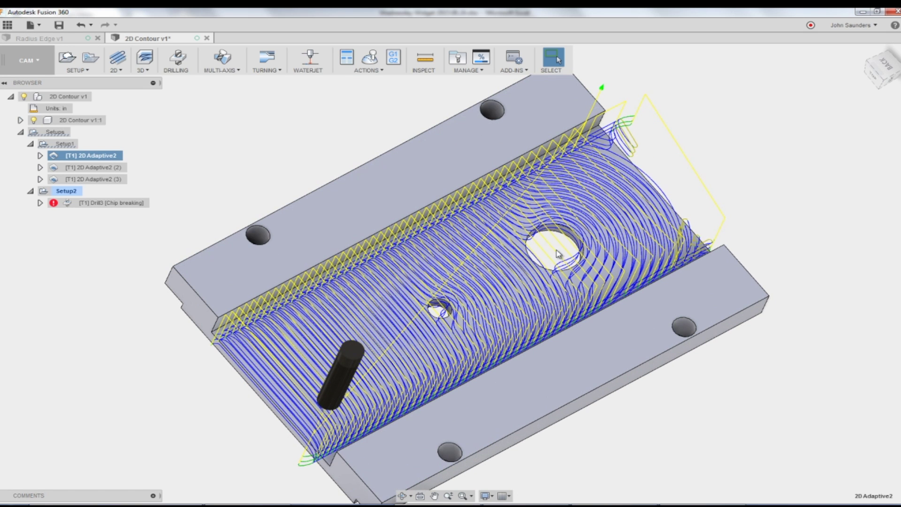
{"action": "right_click", "coordinate": [111, 156]}
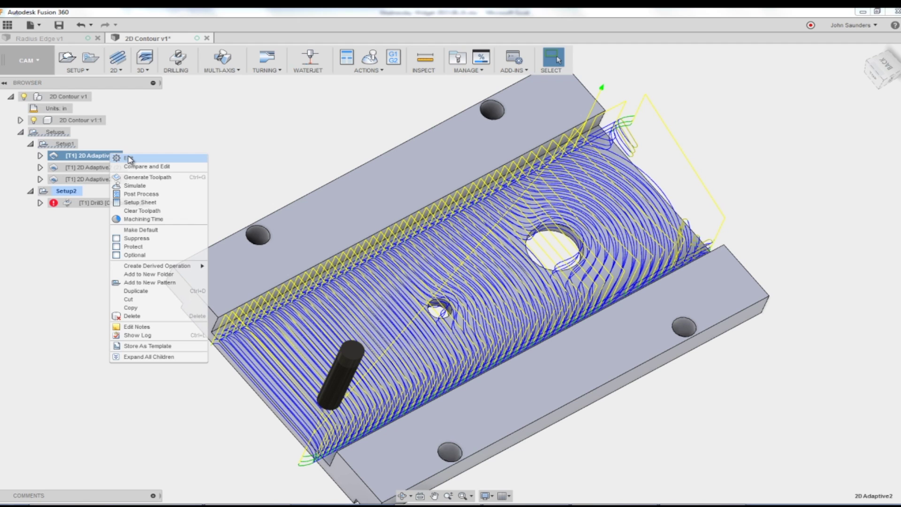
{"action": "left_click", "coordinate": [128, 159]}
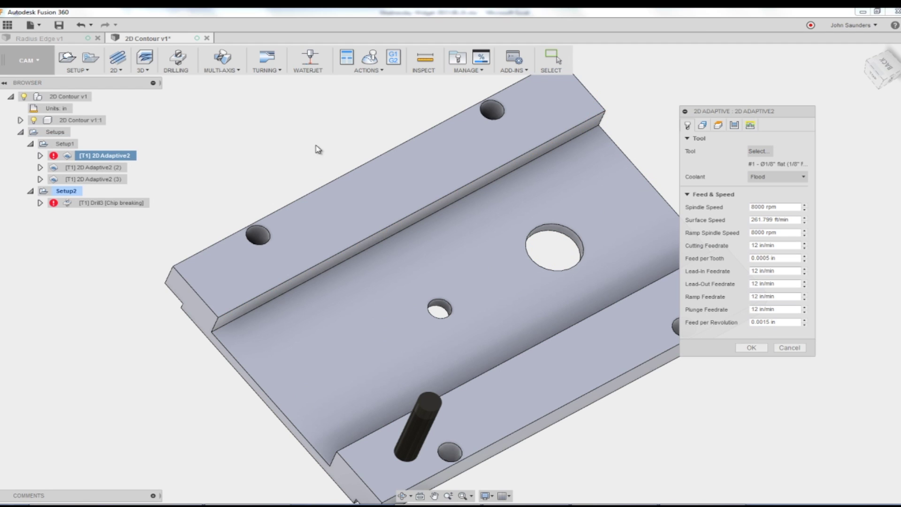
{"action": "left_click", "coordinate": [701, 127]}
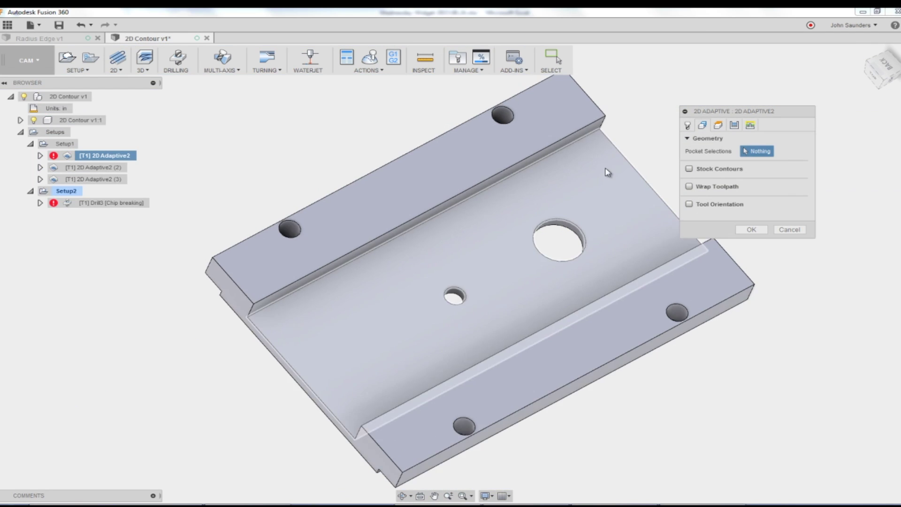
{"action": "scroll", "coordinate": [625, 145], "scroll_direction": "down", "scroll_amount": 2}
{"action": "middle_click_drag", "start_coordinate": [625, 145], "coordinate": [594, 131], "text": "shift"}
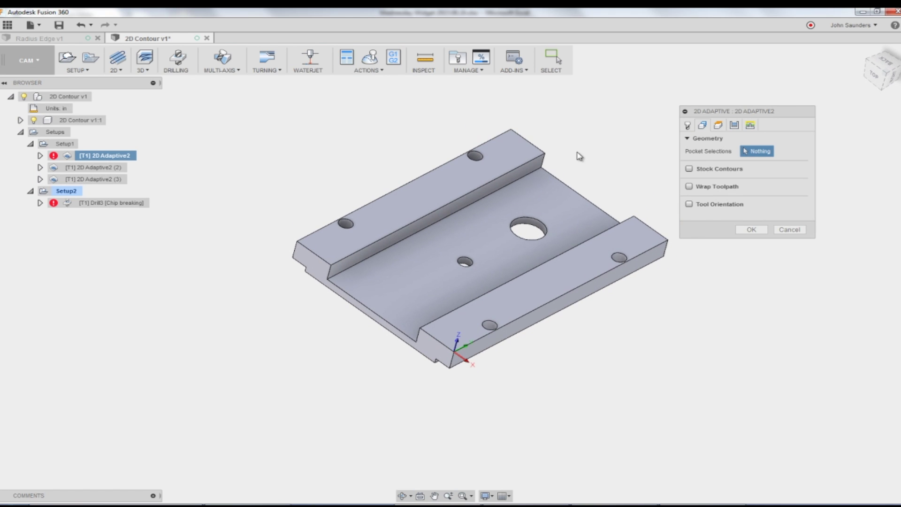
{"action": "scroll", "coordinate": [558, 165], "scroll_direction": "up", "scroll_amount": 2}
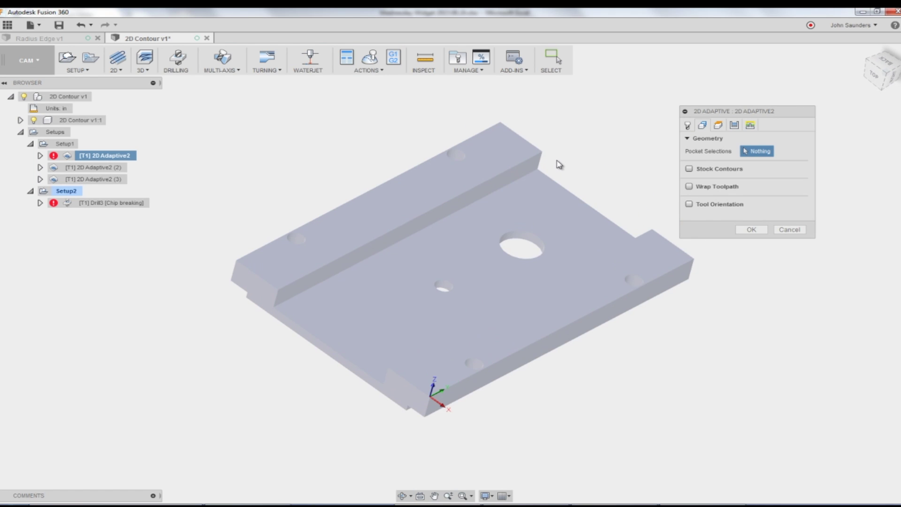
{"action": "left_click", "coordinate": [504, 192]}
- Add the second inner slot edge so Pocket Selections reads 2 Chains, and generate
{"action": "middle_click_drag", "start_coordinate": [585, 151], "coordinate": [529, 206], "text": "shift"}
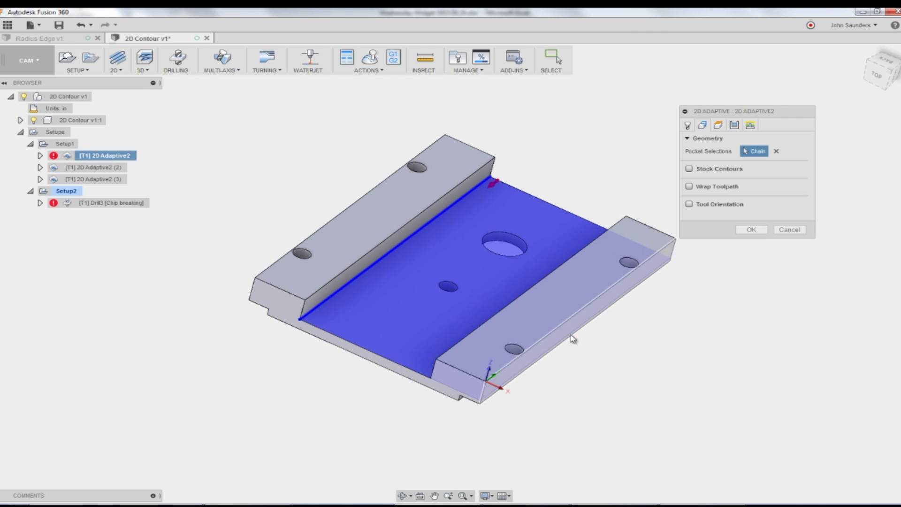
{"action": "middle_click_drag", "start_coordinate": [656, 342], "coordinate": [671, 304], "text": "shift"}
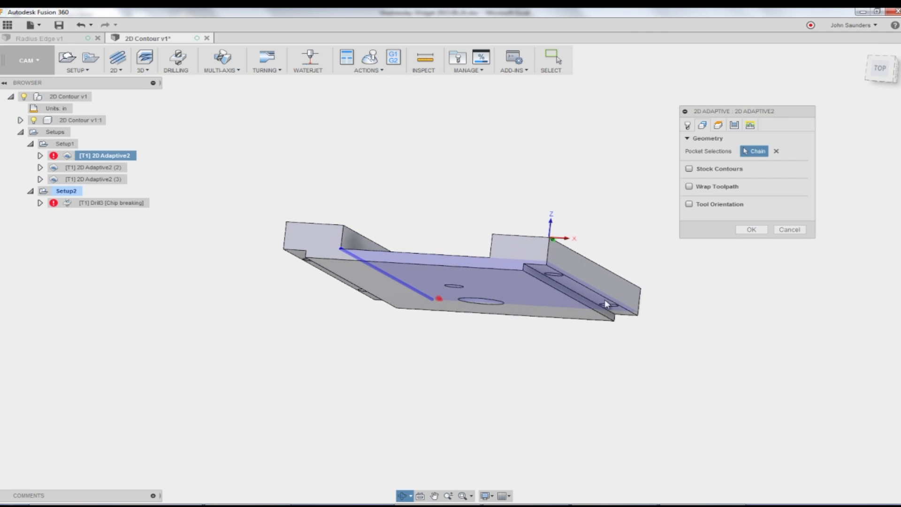
{"action": "middle_click_drag", "start_coordinate": [599, 291], "coordinate": [625, 307], "text": "shift"}
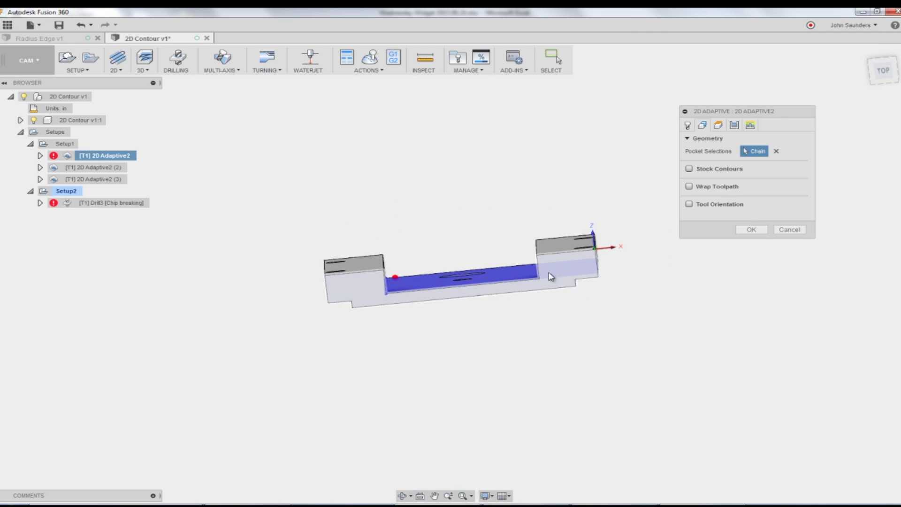
{"action": "middle_click_drag", "start_coordinate": [592, 276], "coordinate": [616, 244], "text": "shift"}
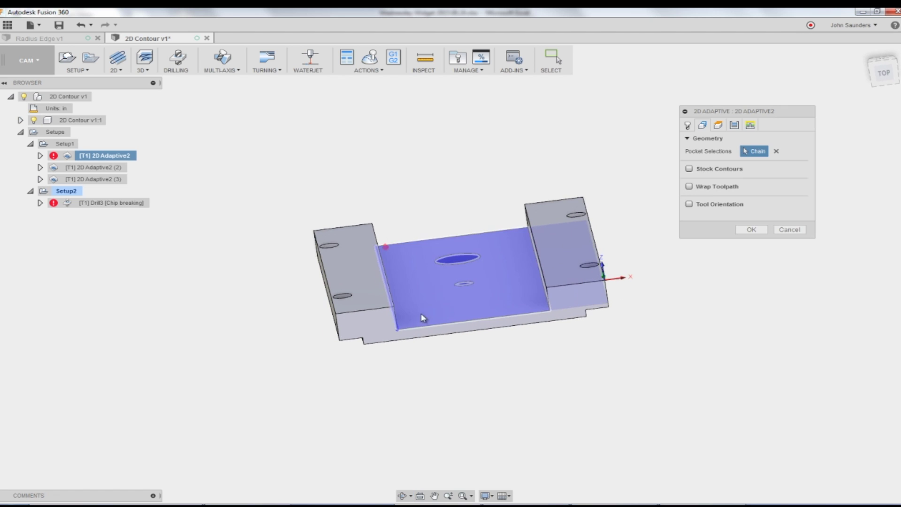
{"action": "middle_click_drag", "start_coordinate": [458, 330], "coordinate": [575, 342], "text": "shift"}
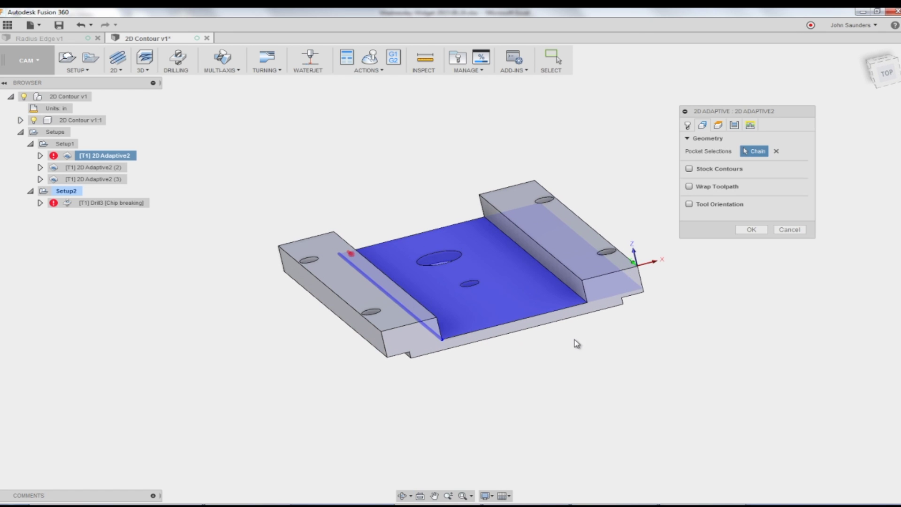
{"action": "left_click", "coordinate": [562, 284]}
{"action": "middle_click_drag", "start_coordinate": [544, 354], "coordinate": [481, 352], "text": "shift"}
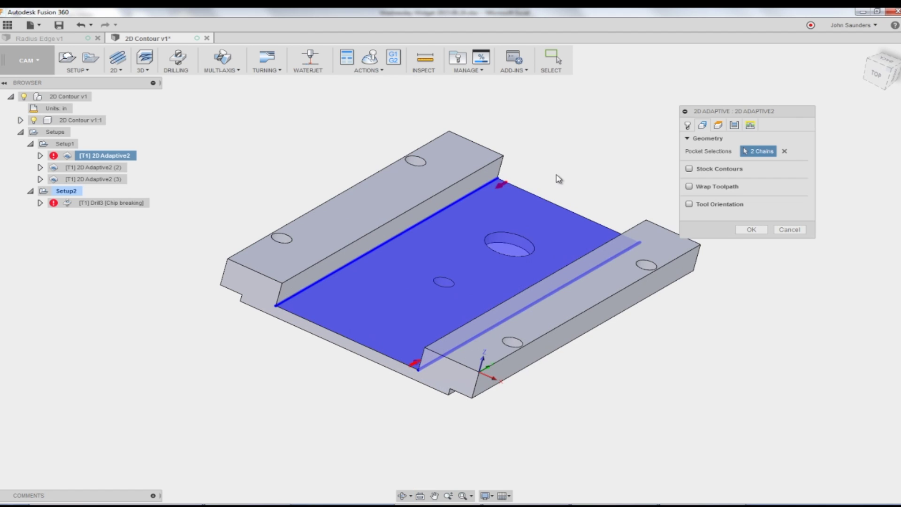
{"action": "left_click", "coordinate": [752, 230]}
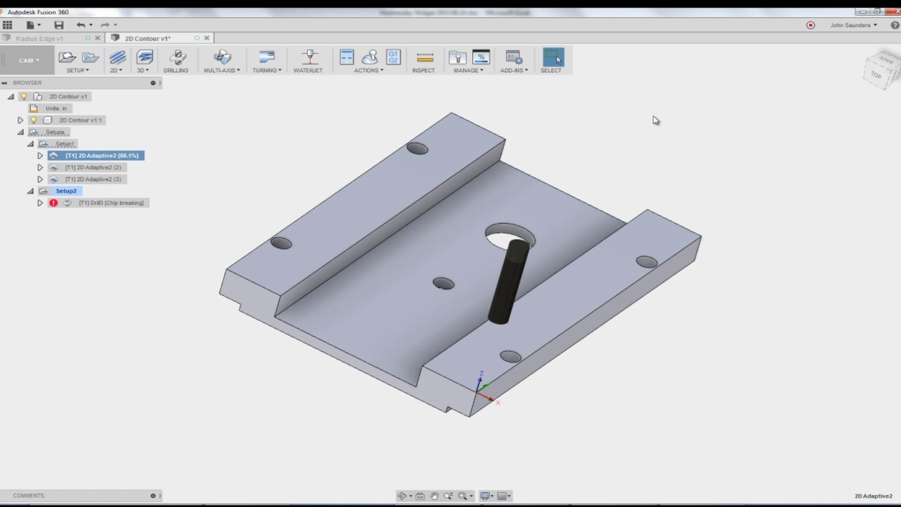
- Reduce the 2D Adaptive2 pocket to one upper edge chain facing the main floor and regenerate
{"action": "middle_click_drag", "start_coordinate": [654, 117], "coordinate": [641, 125], "text": "shift"}
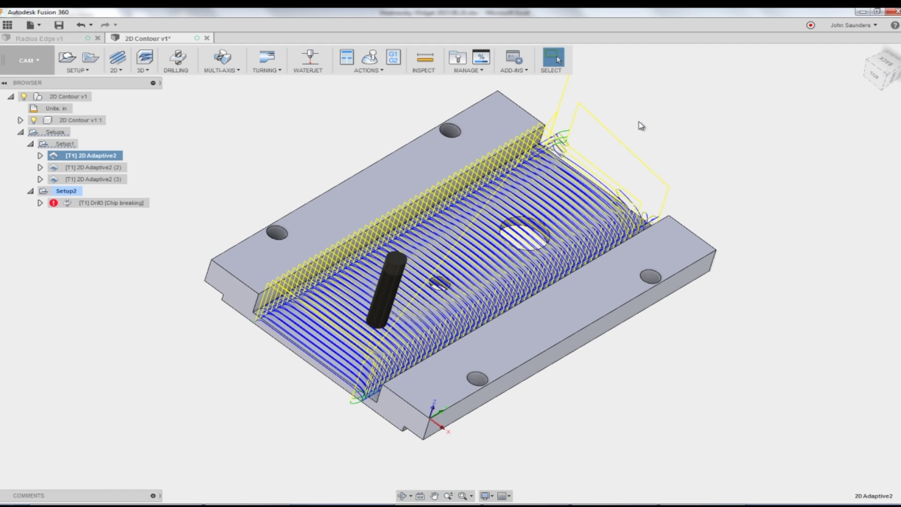
{"action": "right_click", "coordinate": [101, 156]}
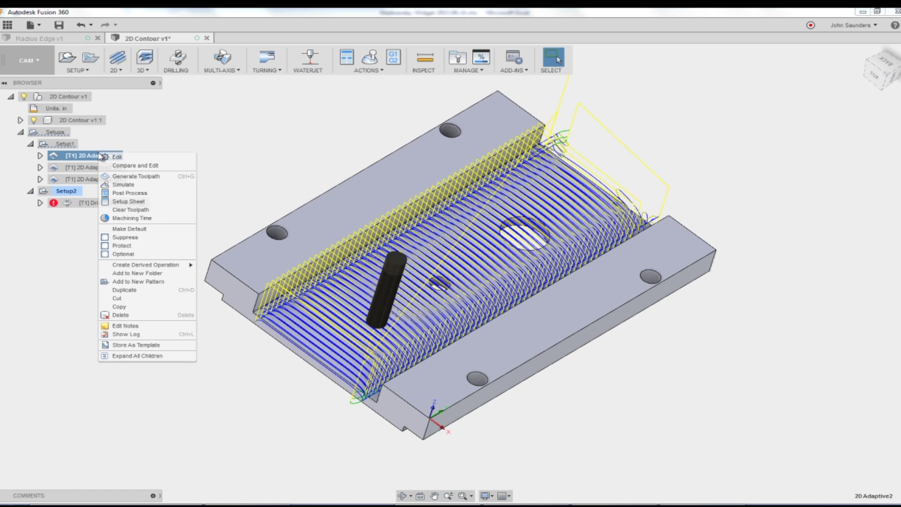
{"action": "left_click", "coordinate": [116, 158]}
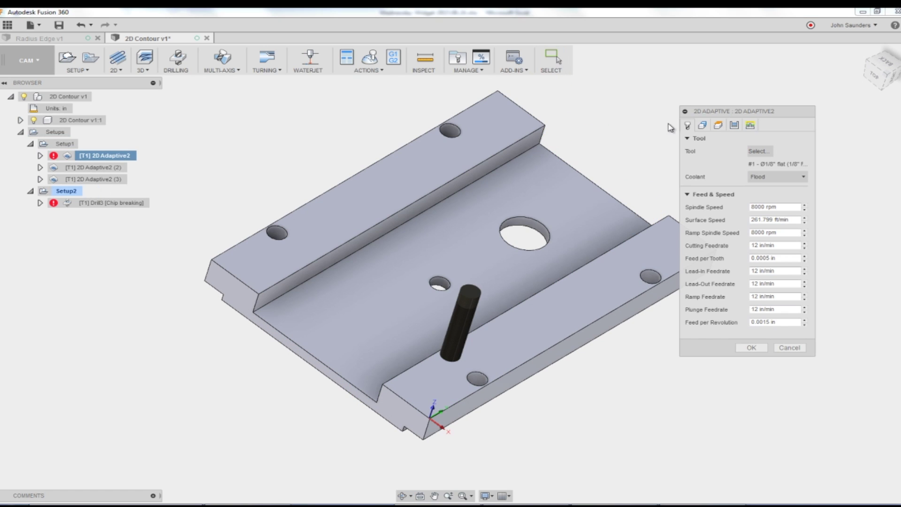
{"action": "left_click", "coordinate": [702, 124]}
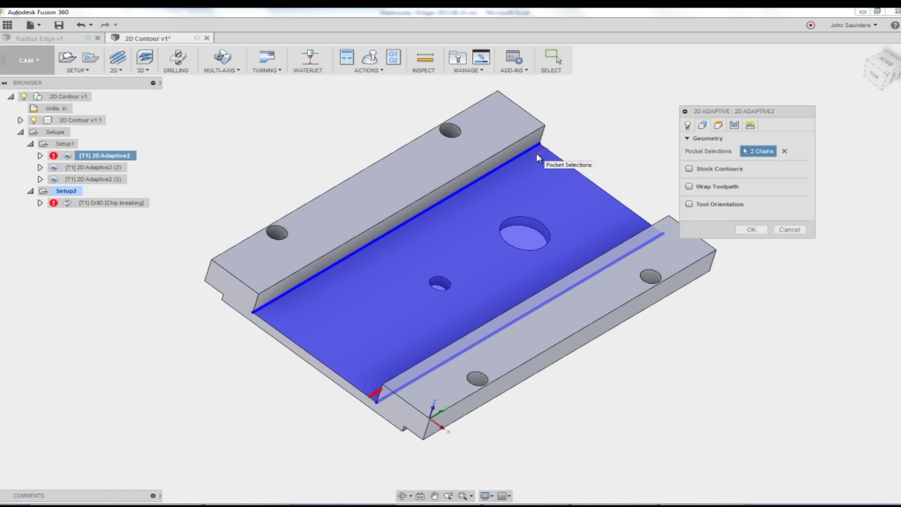
{"action": "middle_click_drag", "start_coordinate": [609, 129], "coordinate": [635, 128], "text": "shift"}
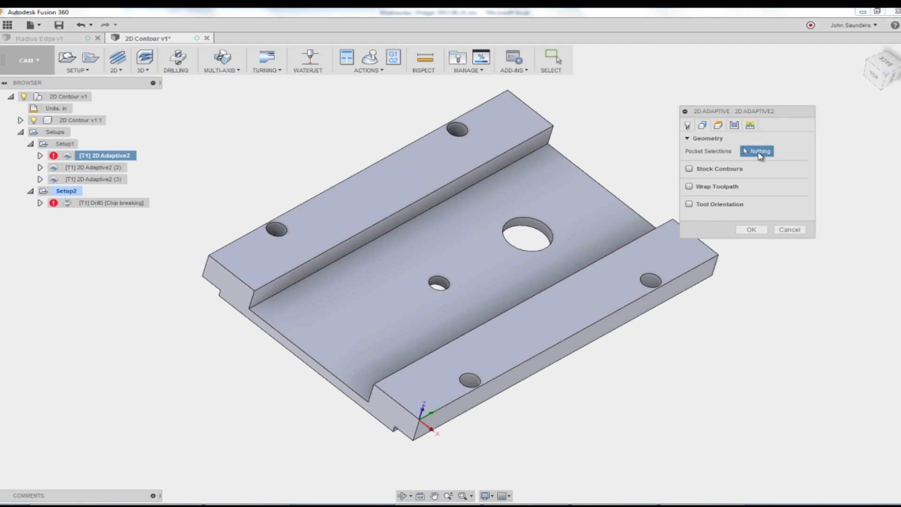
{"action": "left_click", "coordinate": [532, 156]}
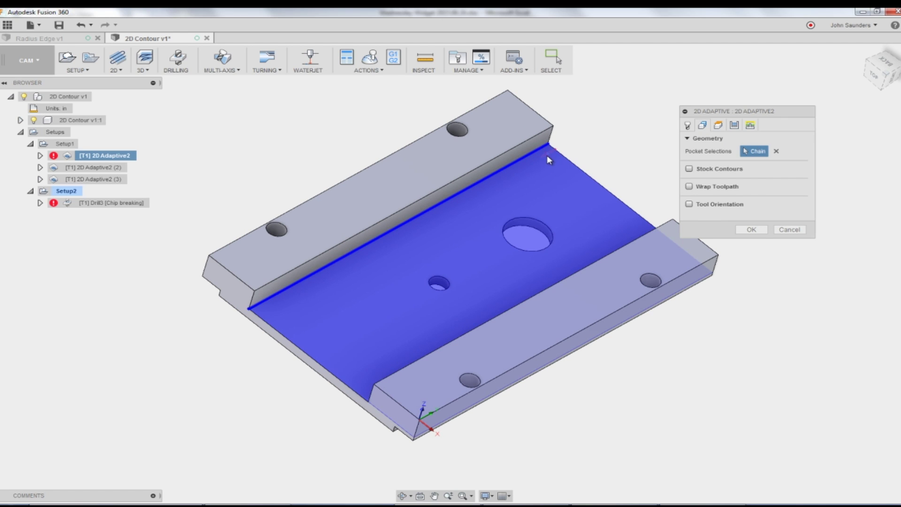
{"action": "left_click", "coordinate": [546, 154]}
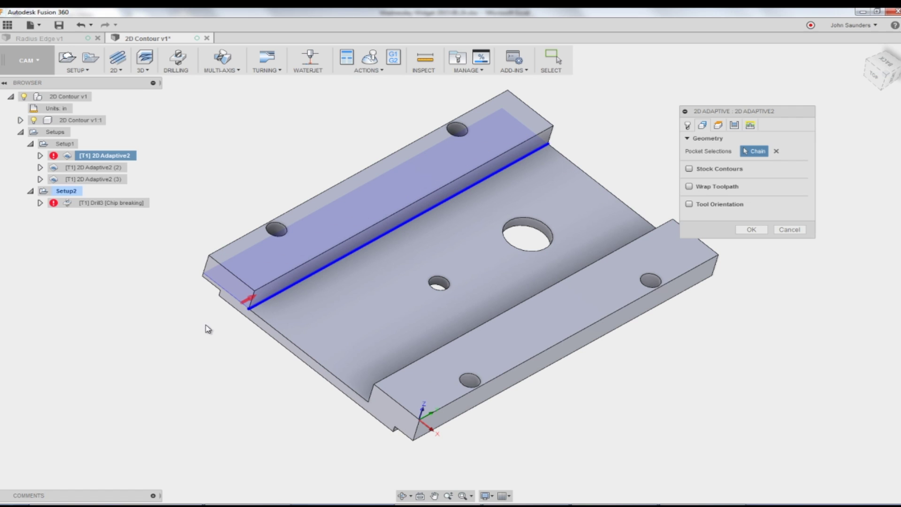
{"action": "left_click", "coordinate": [247, 300]}
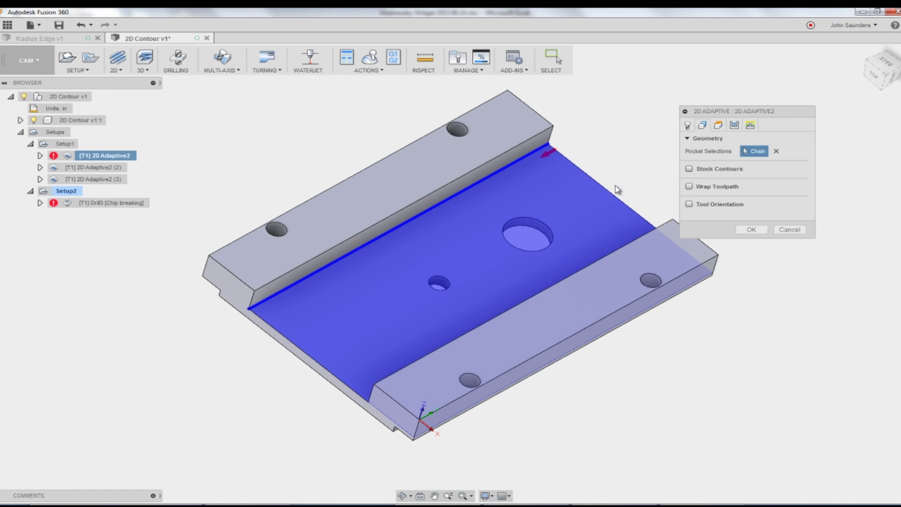
{"action": "left_click", "coordinate": [748, 230]}
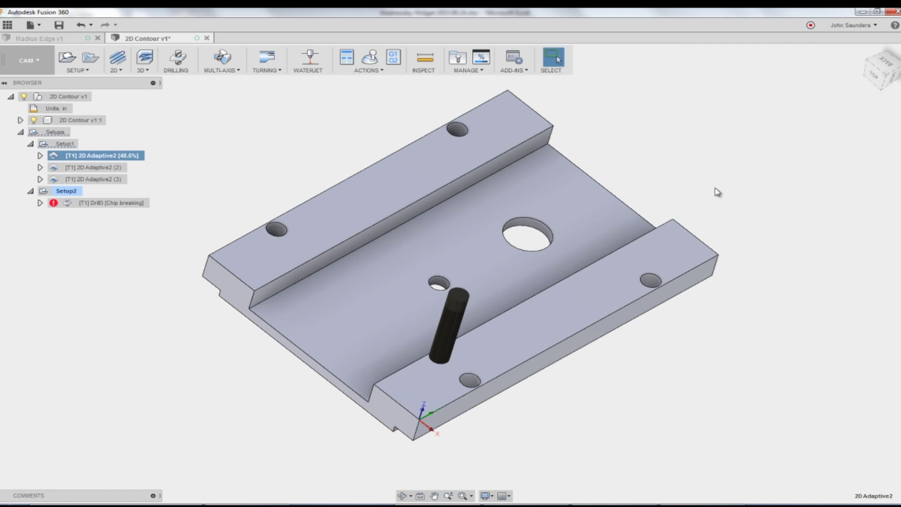
- Orbit to a low side view and display the regenerated 2D Adaptive2 toolpath across the floor
{"action": "mouse_move", "coordinate": [710, 183]}
{"action": "middle_mouse_down", "text": "shift"}
{"action": "mouse_move", "coordinate": [742, 167]}
{"action": "mouse_move", "coordinate": [711, 183]}
{"action": "middle_mouse_up", "text": "shift"}
{"action": "middle_click_drag", "start_coordinate": [570, 301], "coordinate": [577, 171], "text": "shift"}
{"action": "scroll", "coordinate": [578, 292], "scroll_direction": "up", "scroll_amount": 3}
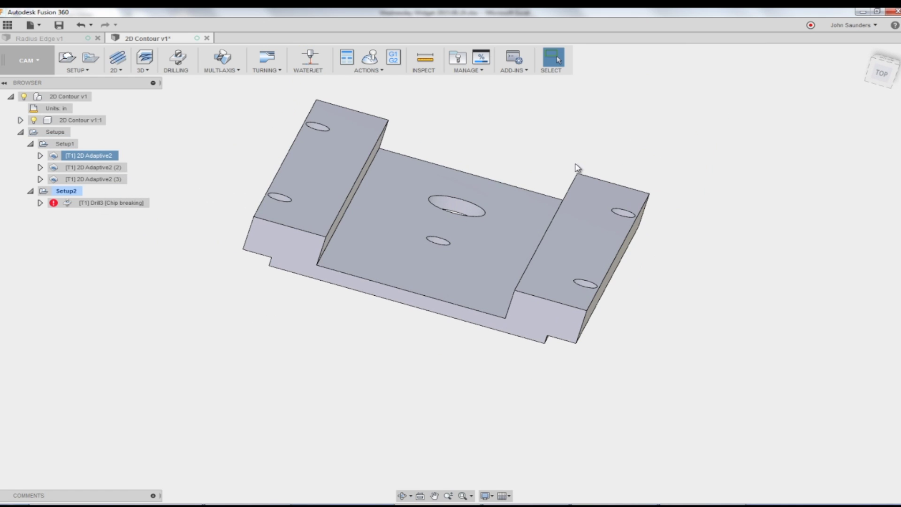
{"action": "left_click", "coordinate": [98, 160]}
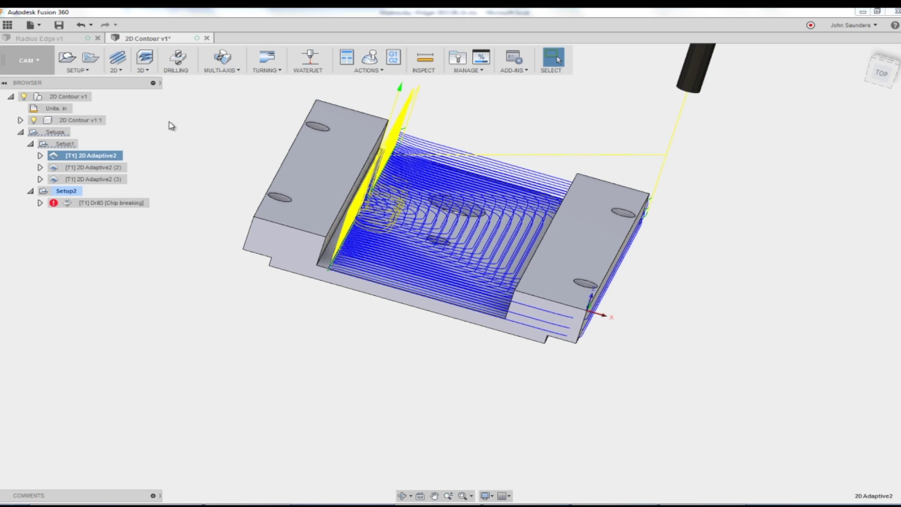
{"action": "left_click", "coordinate": [116, 69]}
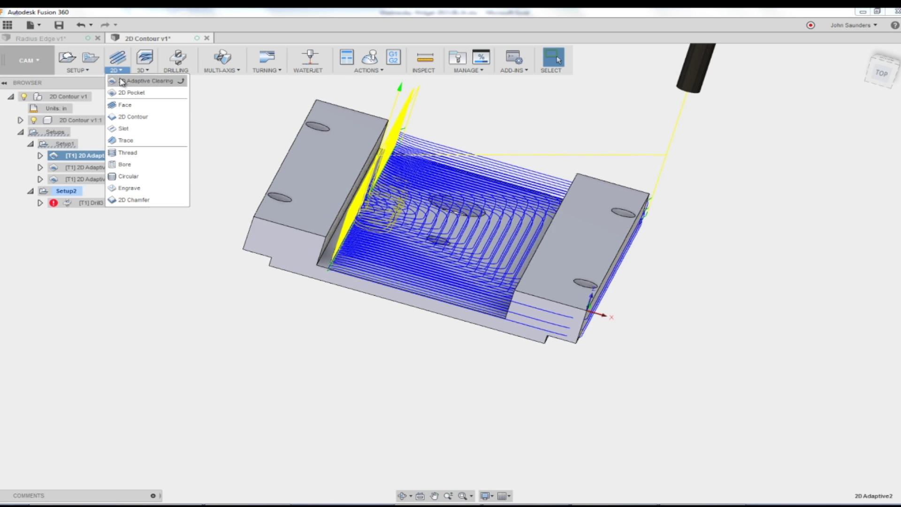
{"action": "left_click", "coordinate": [142, 71]}
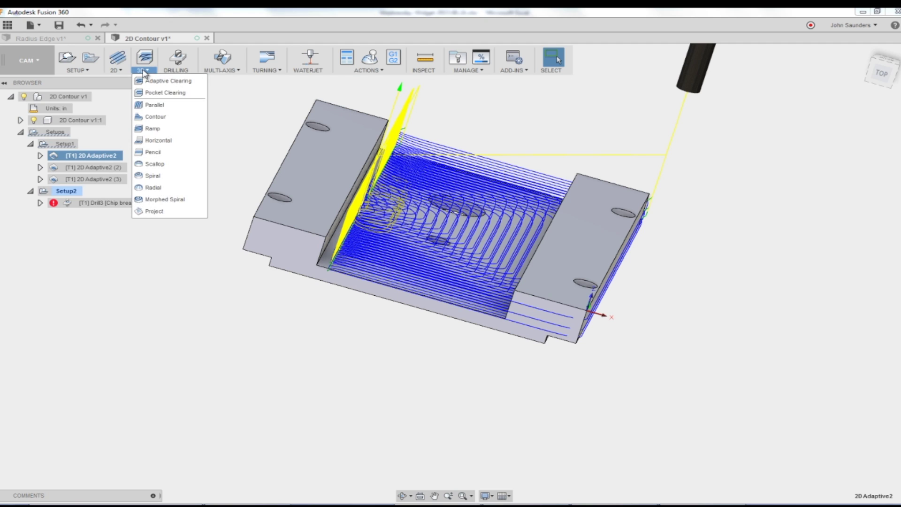
{"action": "left_click", "coordinate": [120, 70]}
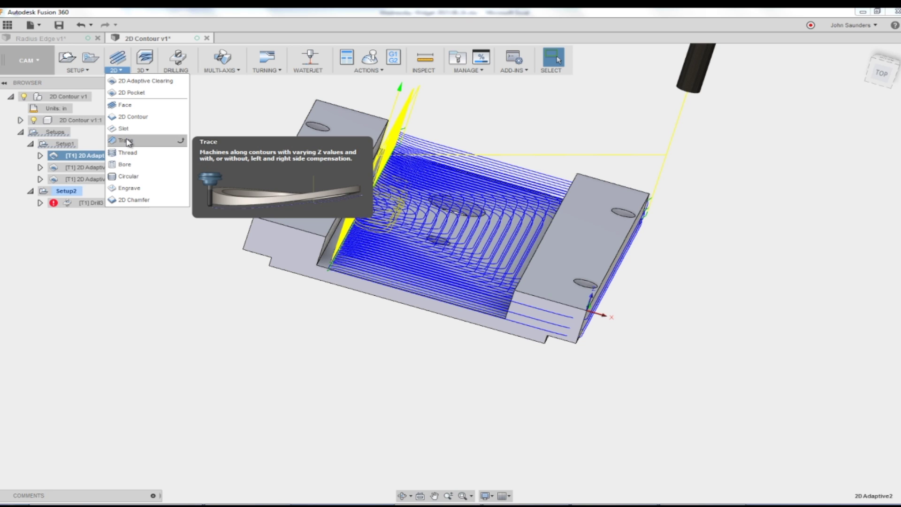
{"action": "left_click", "coordinate": [142, 71]}
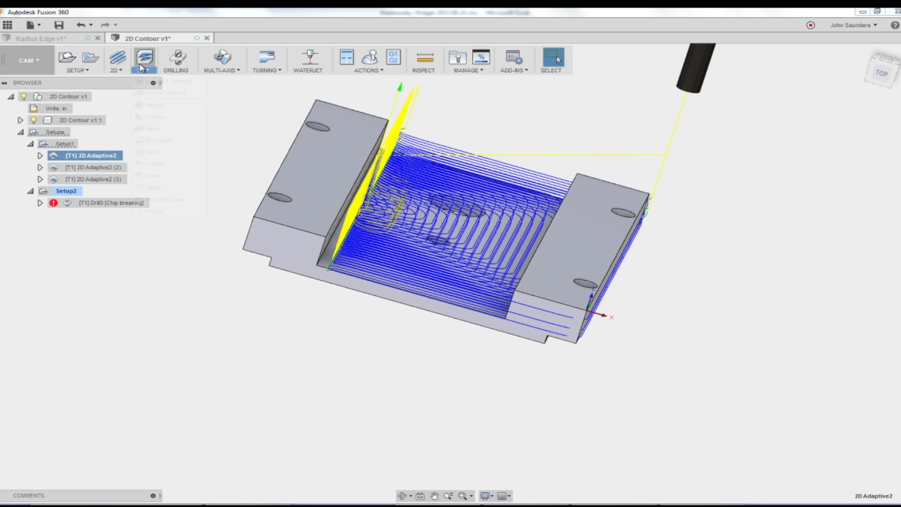
{"action": "left_click", "coordinate": [126, 73]}
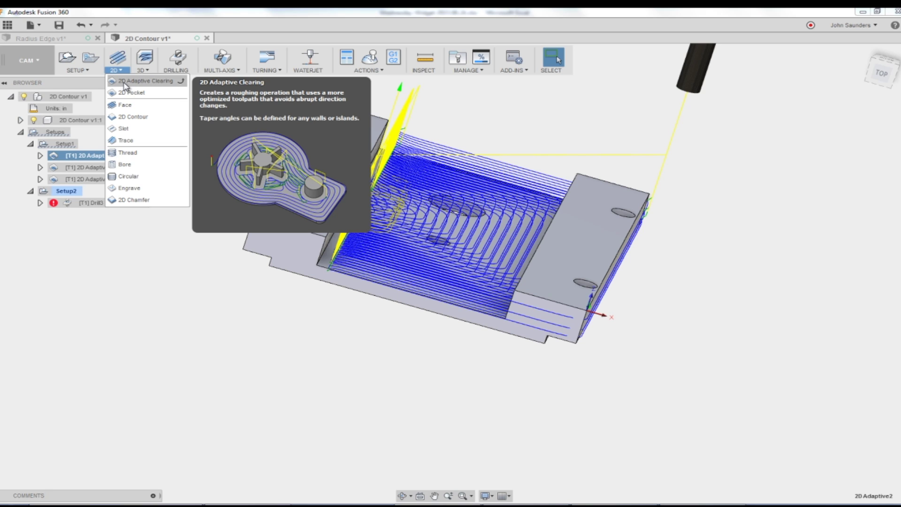
- Reopen 2D Adaptive2's geometry settings and regenerate it unchanged from a top-down view
{"action": "left_click", "coordinate": [213, 302]}
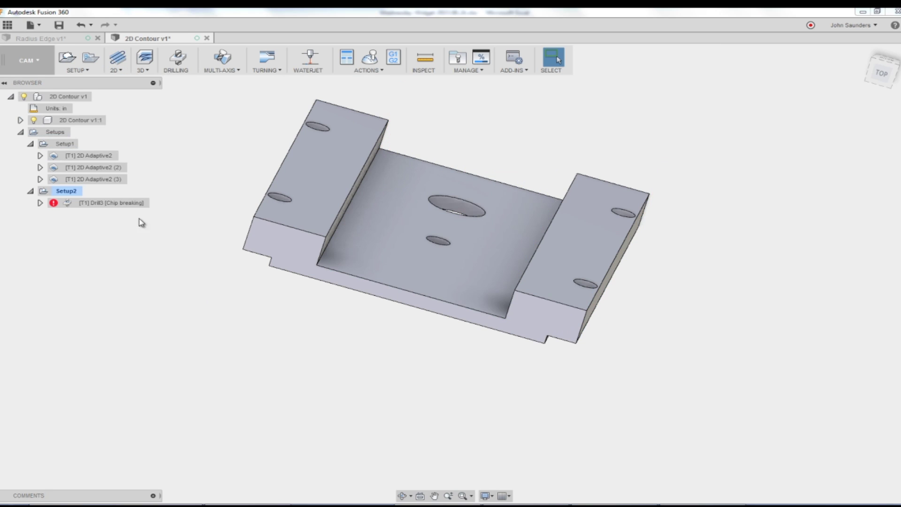
{"action": "left_click", "coordinate": [94, 155]}
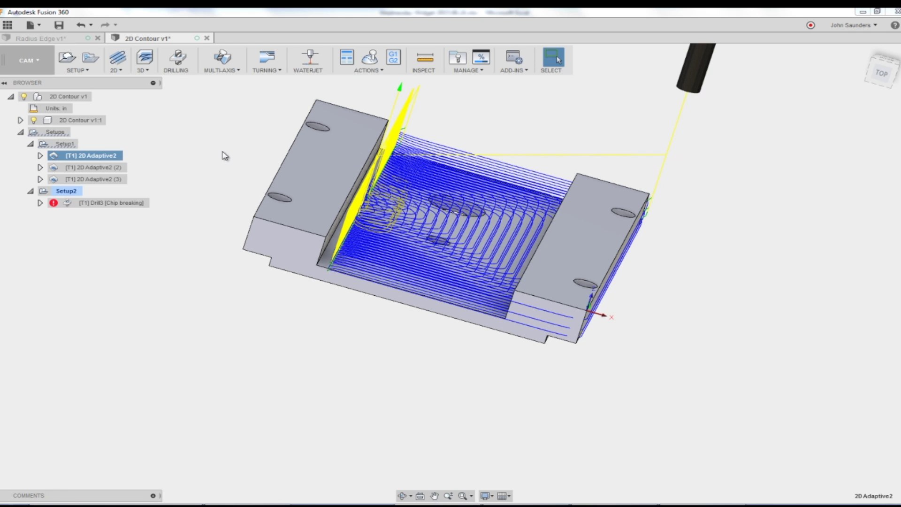
{"action": "middle_click_drag", "start_coordinate": [227, 151], "coordinate": [224, 150], "text": "shift"}
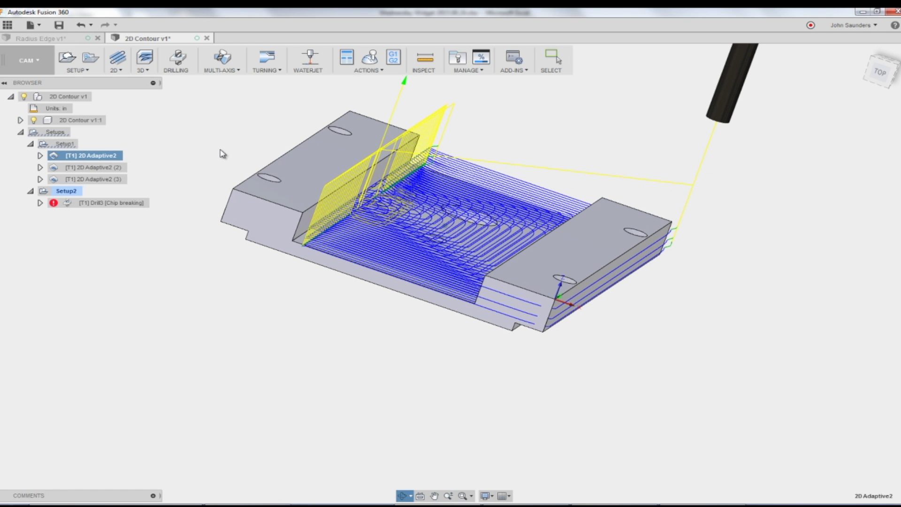
{"action": "right_click", "coordinate": [116, 158]}
{"action": "left_click", "coordinate": [133, 163]}
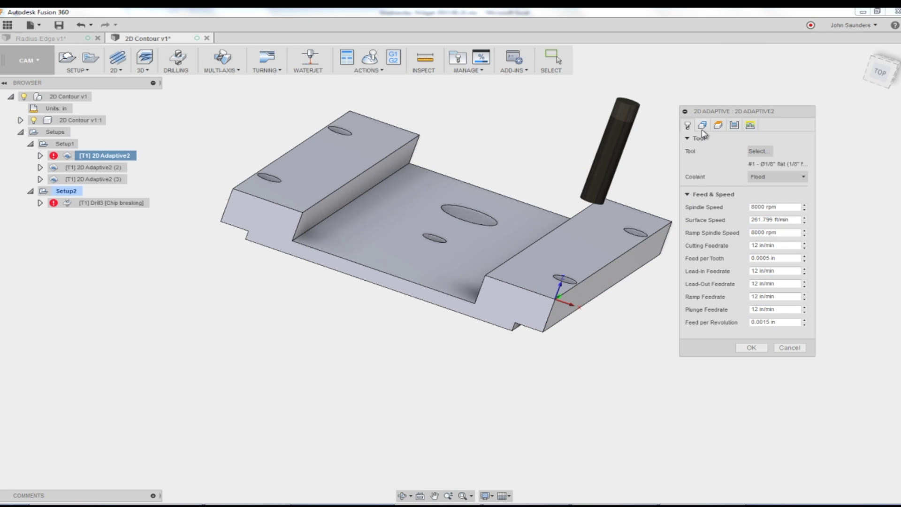
{"action": "left_click", "coordinate": [702, 125]}
{"action": "middle_click_drag", "start_coordinate": [369, 191], "coordinate": [501, 174], "text": "shift"}
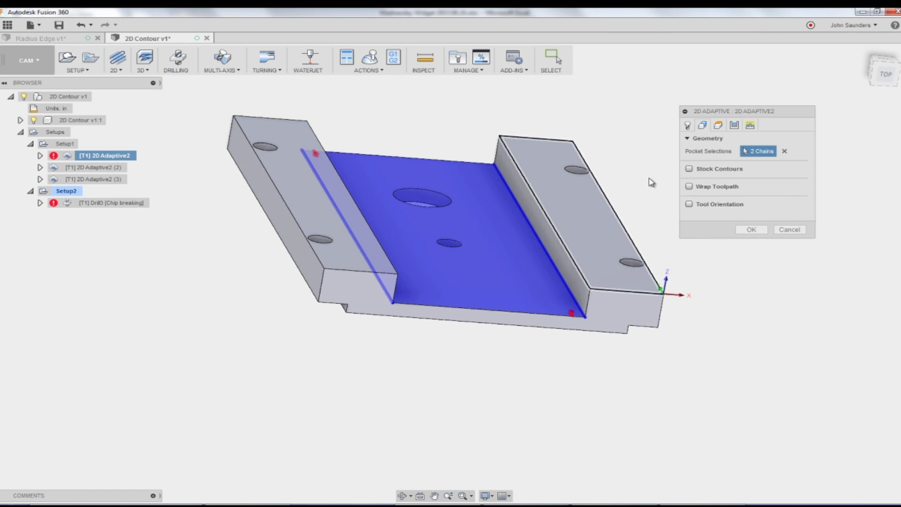
{"action": "left_click", "coordinate": [750, 229]}
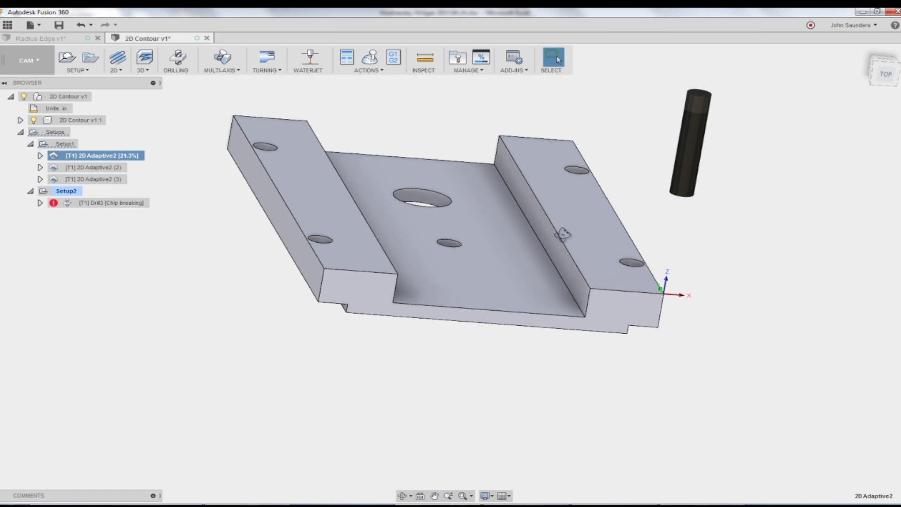
{"action": "middle_click_drag", "start_coordinate": [559, 227], "coordinate": [547, 244], "text": "shift"}
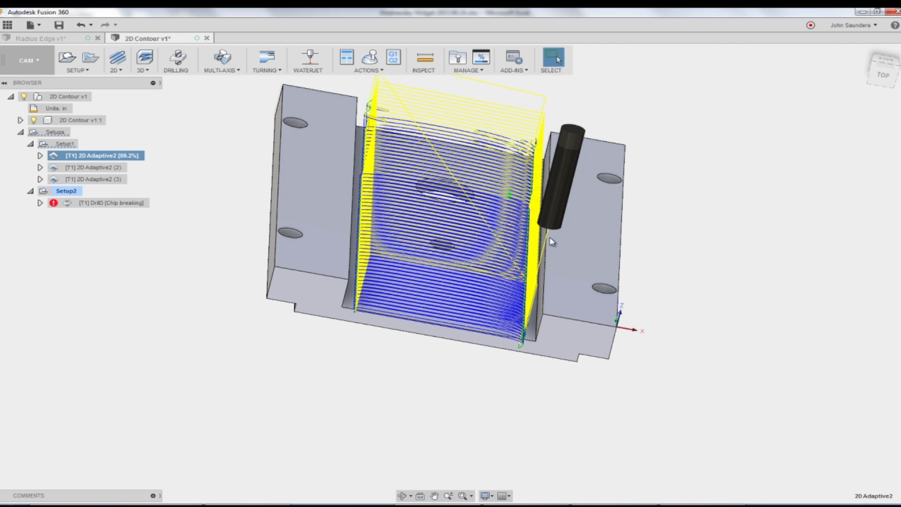
- Clear the 2D Adaptive2 pocket selections and dismiss the resulting Invalid Value error
{"action": "right_click", "coordinate": [112, 157]}
{"action": "left_click", "coordinate": [121, 163]}
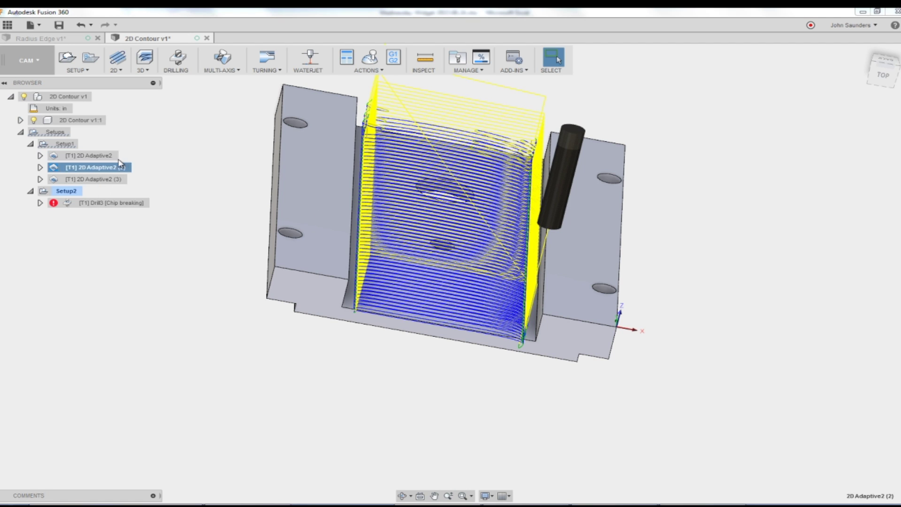
{"action": "right_click", "coordinate": [116, 157]}
{"action": "left_click", "coordinate": [141, 163]}
{"action": "left_click", "coordinate": [702, 125]}
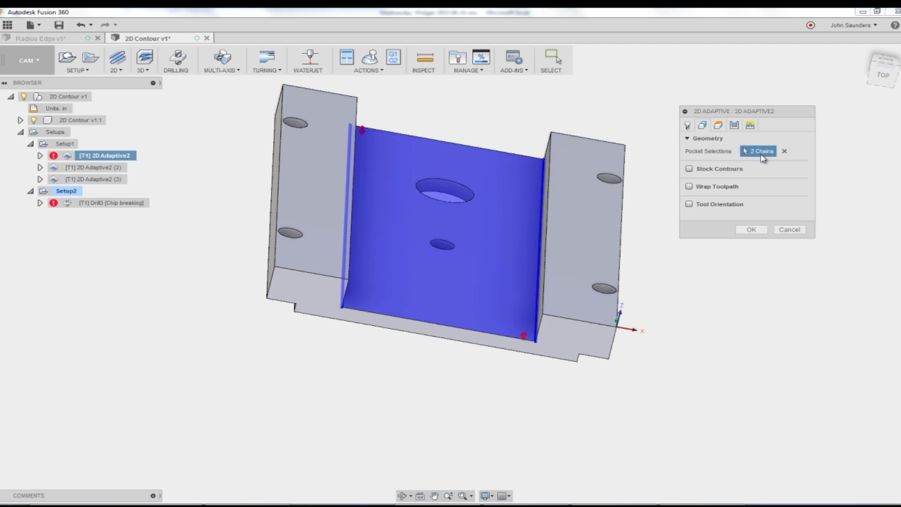
{"action": "left_click", "coordinate": [784, 151]}
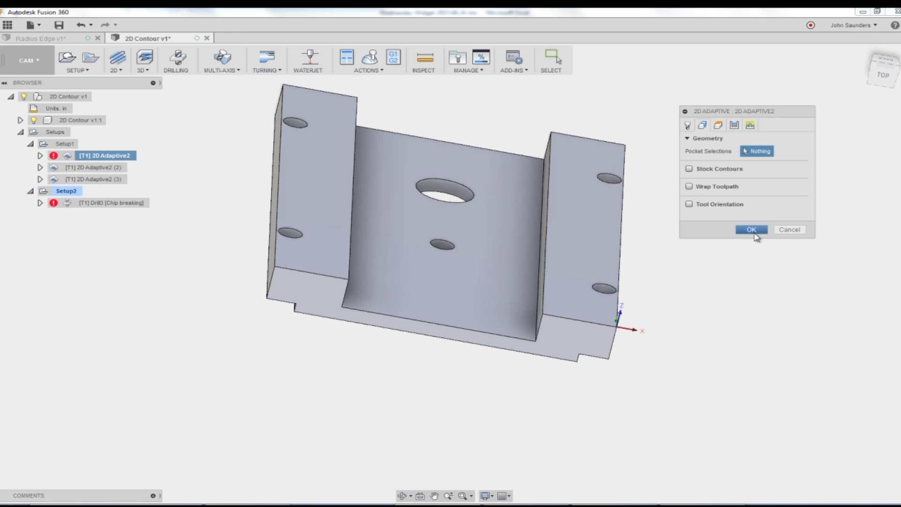
{"action": "left_click", "coordinate": [753, 231]}
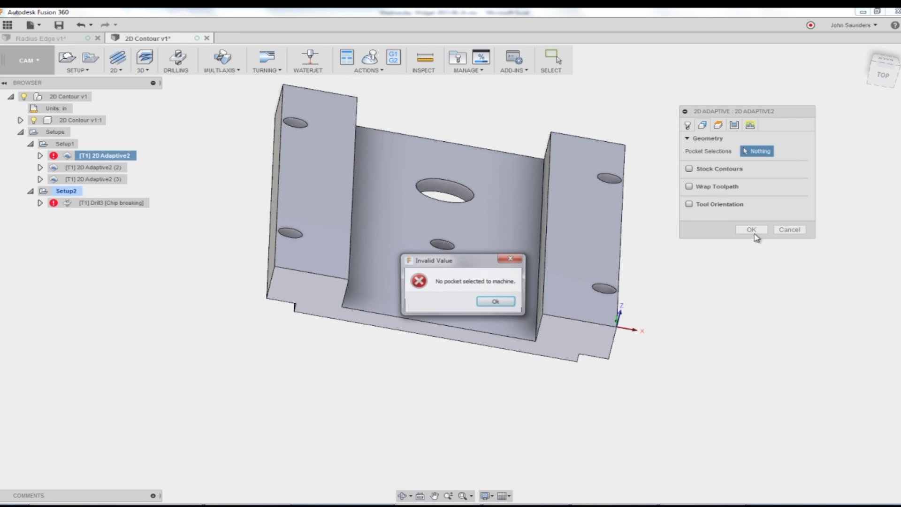
{"action": "left_click", "coordinate": [495, 302]}
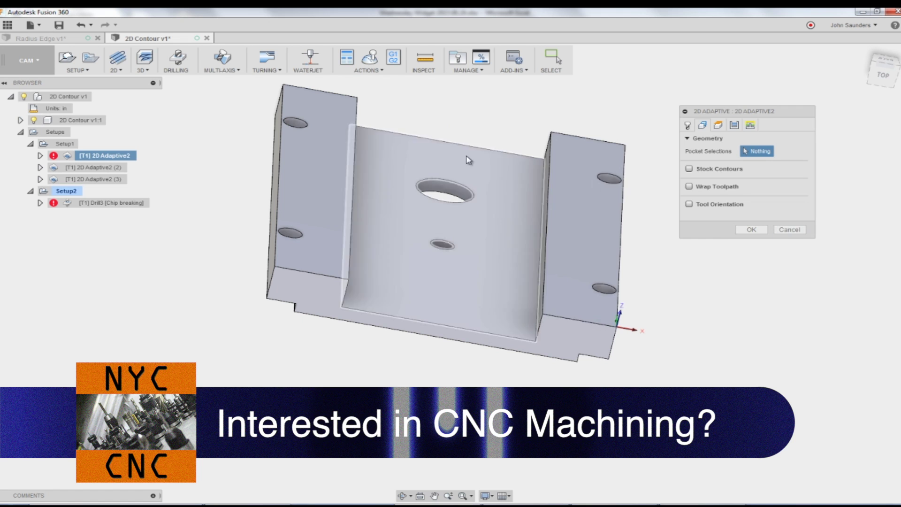
- Reselect the pocket floor and right pocket edge as chains and regenerate the toolpath
{"action": "middle_click_drag", "start_coordinate": [466, 153], "coordinate": [405, 146], "text": "shift"}
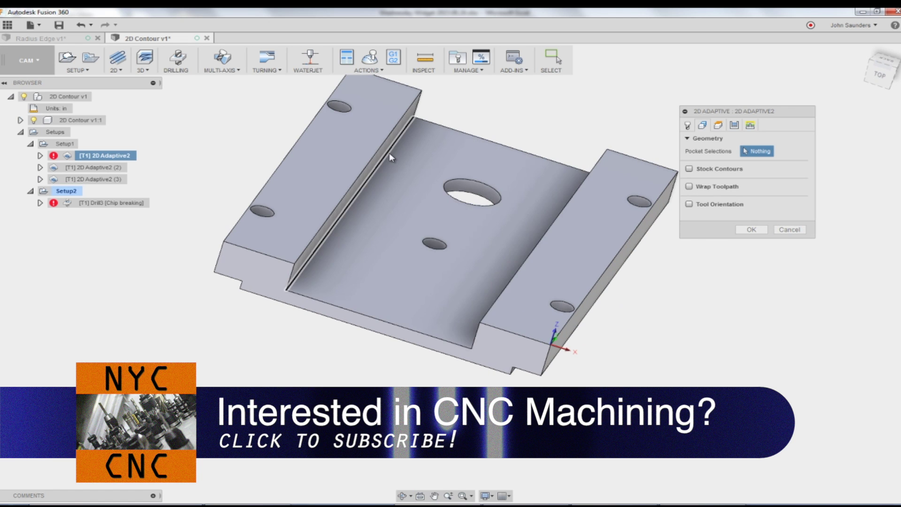
{"action": "left_click", "coordinate": [389, 153]}
{"action": "middle_click_drag", "start_coordinate": [389, 153], "coordinate": [534, 163], "text": "shift"}
{"action": "left_click", "coordinate": [514, 167]}
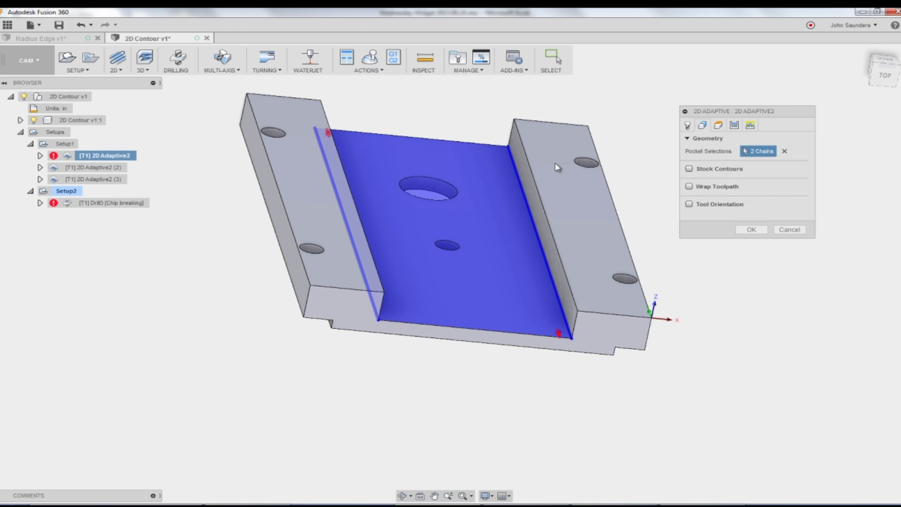
{"action": "left_click", "coordinate": [743, 230]}
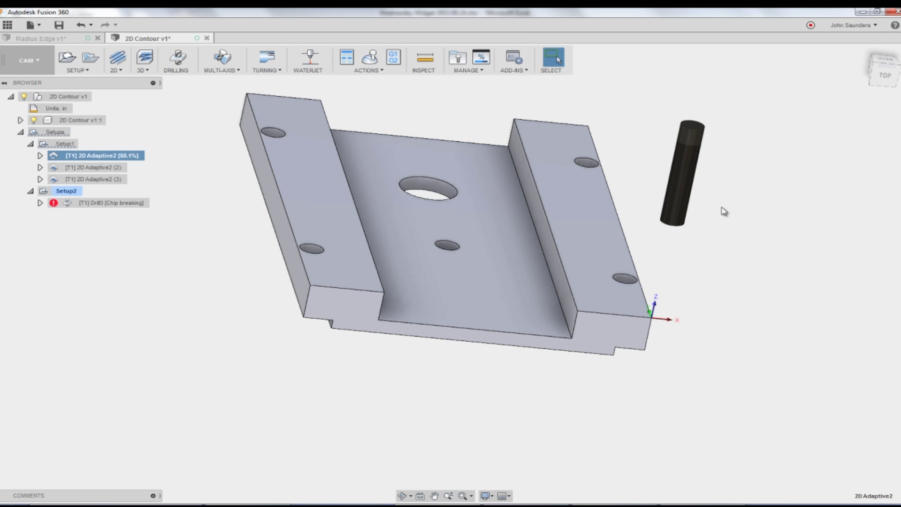
{"action": "middle_click_drag", "start_coordinate": [544, 197], "coordinate": [422, 249], "text": "shift"}
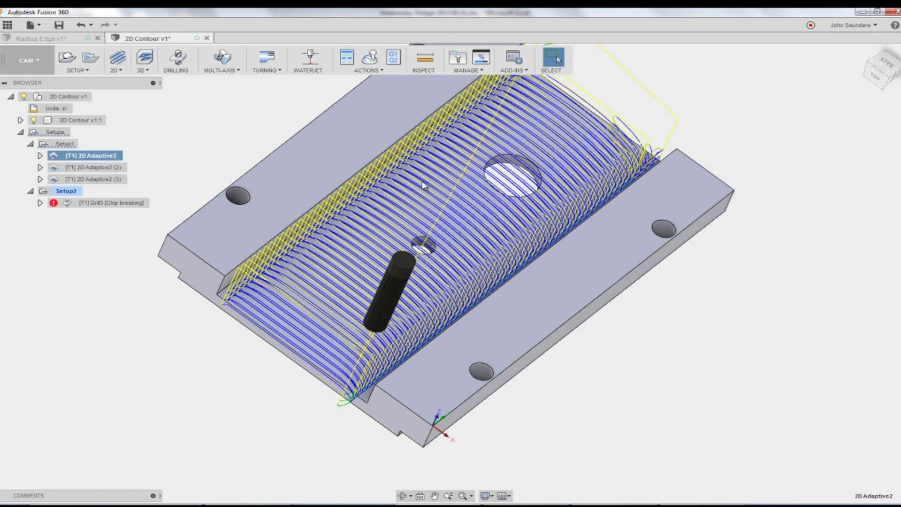
- Add the large and small hole edges for 4 pocket chains and regenerate the toolpath
{"action": "right_click", "coordinate": [109, 158]}
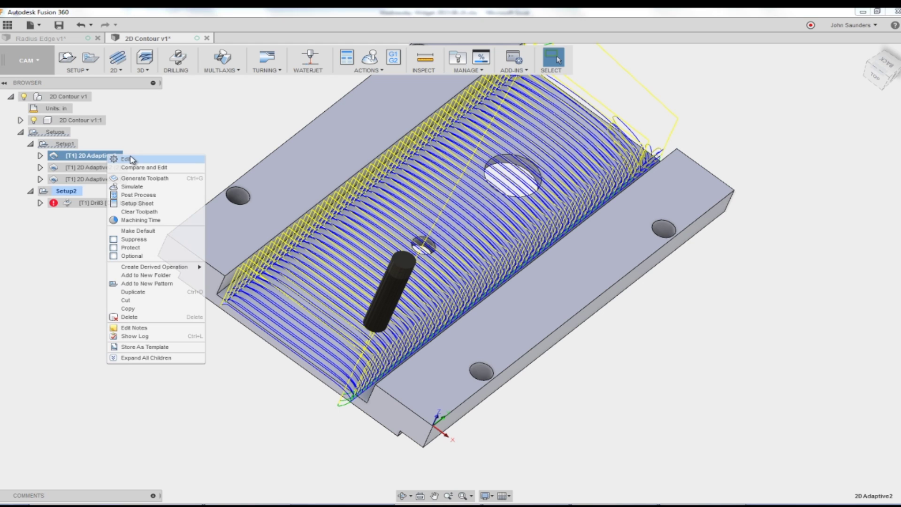
{"action": "left_click", "coordinate": [130, 162]}
{"action": "left_click", "coordinate": [702, 125]}
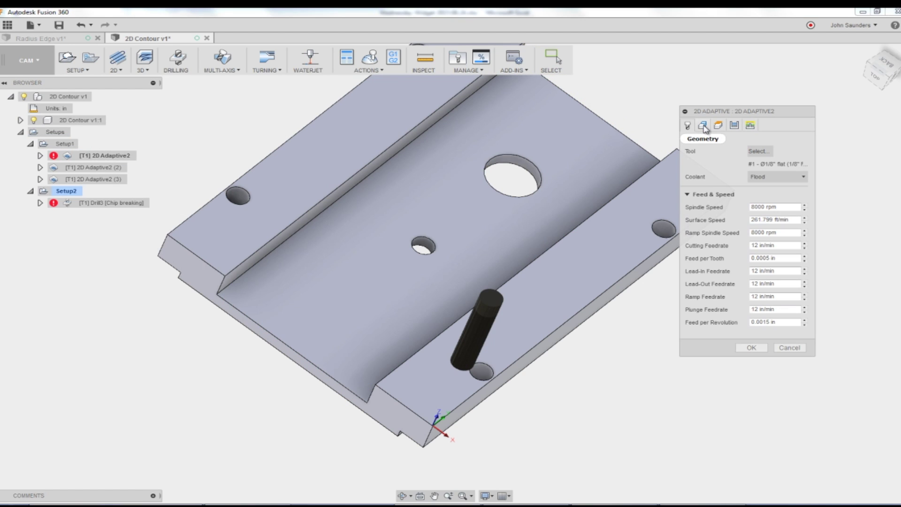
{"action": "left_click", "coordinate": [541, 189]}
{"action": "left_click", "coordinate": [434, 253]}
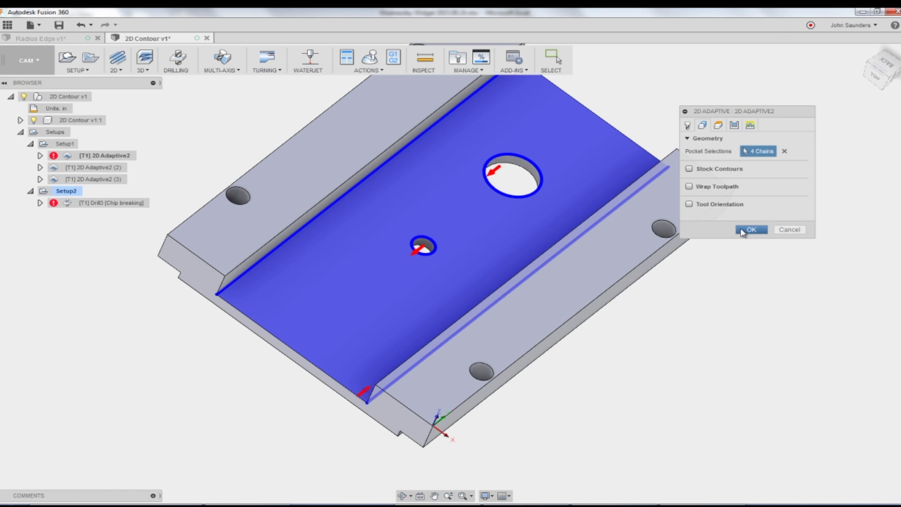
{"action": "left_click", "coordinate": [742, 231]}
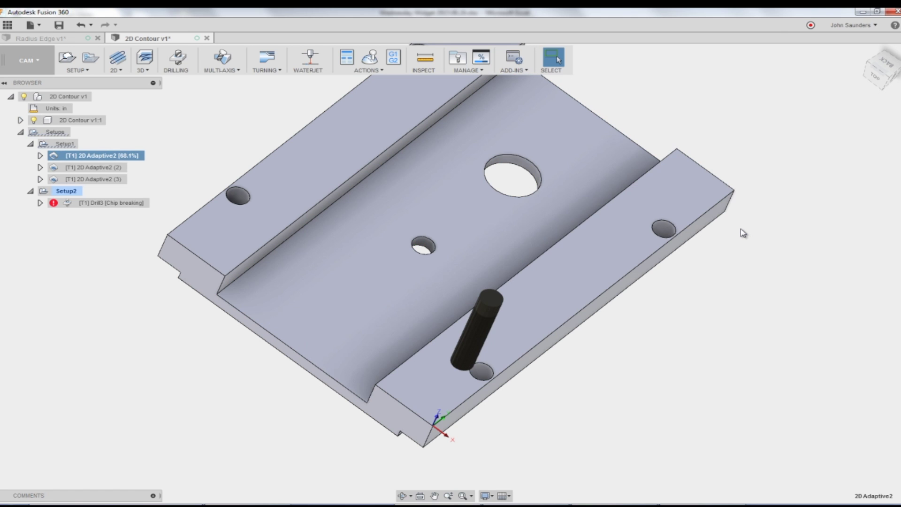
{"action": "middle_click_drag", "start_coordinate": [691, 163], "coordinate": [566, 176], "text": "shift"}
- View the part face-on from the BACK face of the ViewCube
{"action": "scroll", "coordinate": [565, 176], "scroll_direction": "up", "scroll_amount": 3}
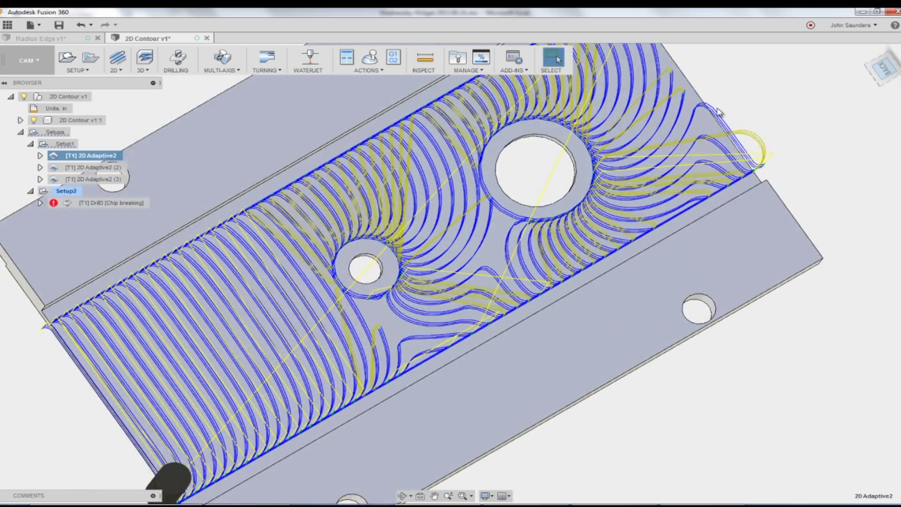
{"action": "left_click", "coordinate": [881, 68]}
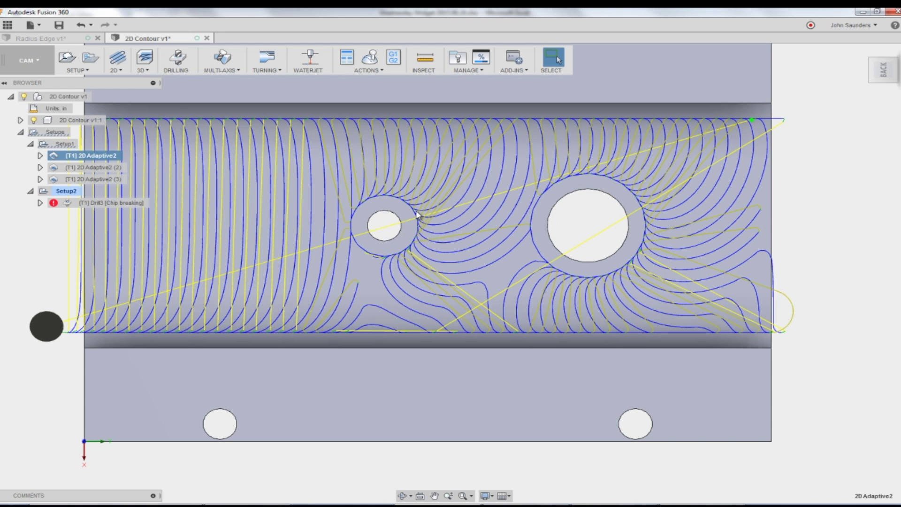
{"action": "scroll", "coordinate": [371, 213], "scroll_direction": "down", "scroll_amount": 3}
{"action": "scroll", "coordinate": [179, 288], "scroll_direction": "up", "scroll_amount": 3}
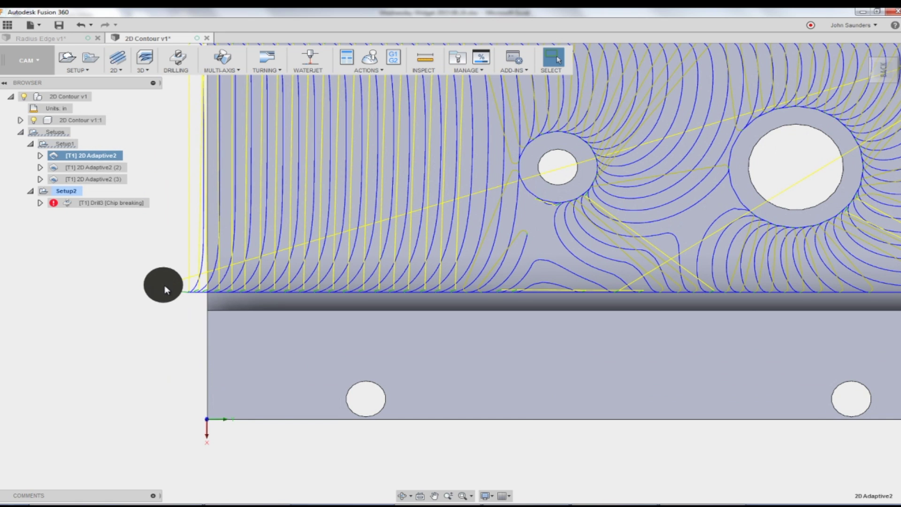
- Simulate the 2D Adaptive2 toolpath around the holes, then close the simulation in isometric view
{"action": "left_click", "coordinate": [369, 59]}
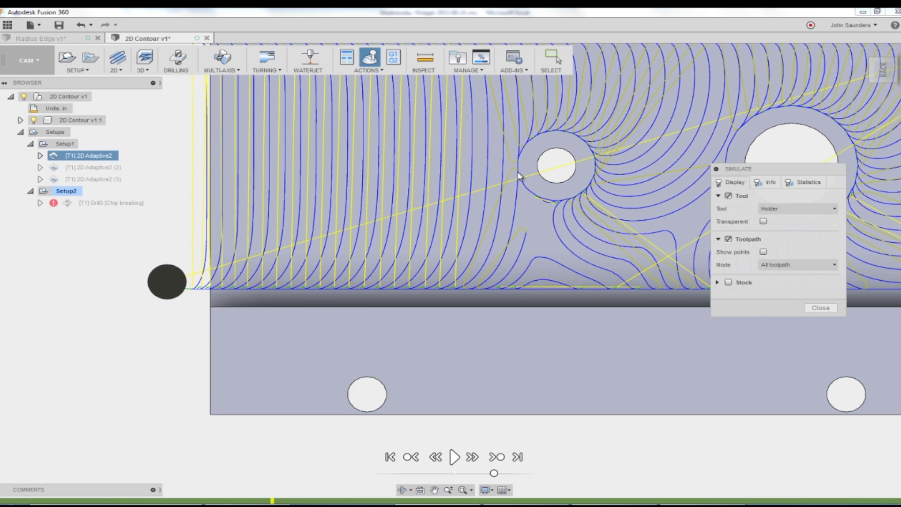
{"action": "scroll", "coordinate": [517, 172], "scroll_direction": "up", "scroll_amount": 3}
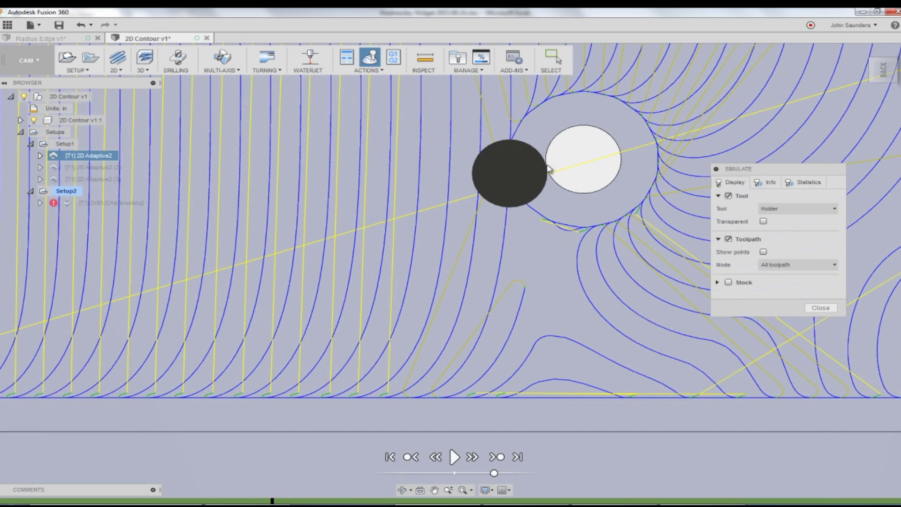
{"action": "scroll", "coordinate": [547, 177], "scroll_direction": "up", "scroll_amount": 2}
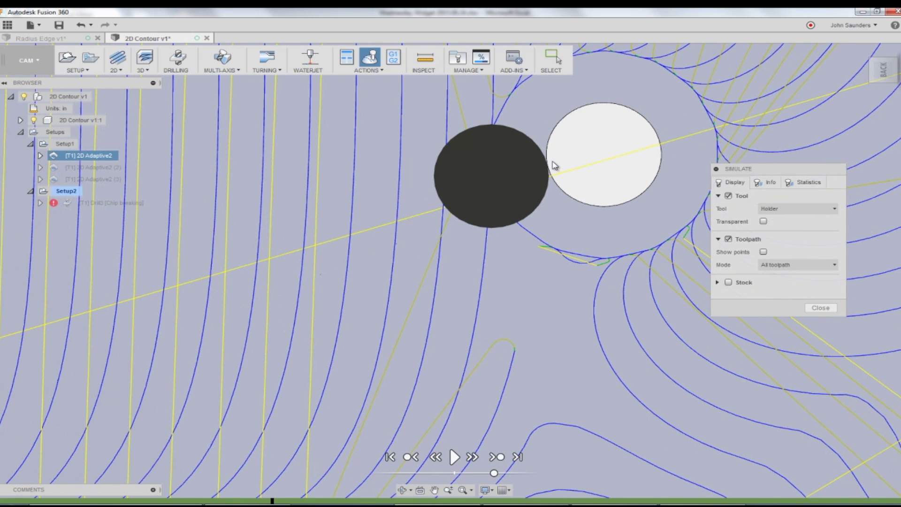
{"action": "scroll", "coordinate": [577, 159], "scroll_direction": "down", "scroll_amount": 3}
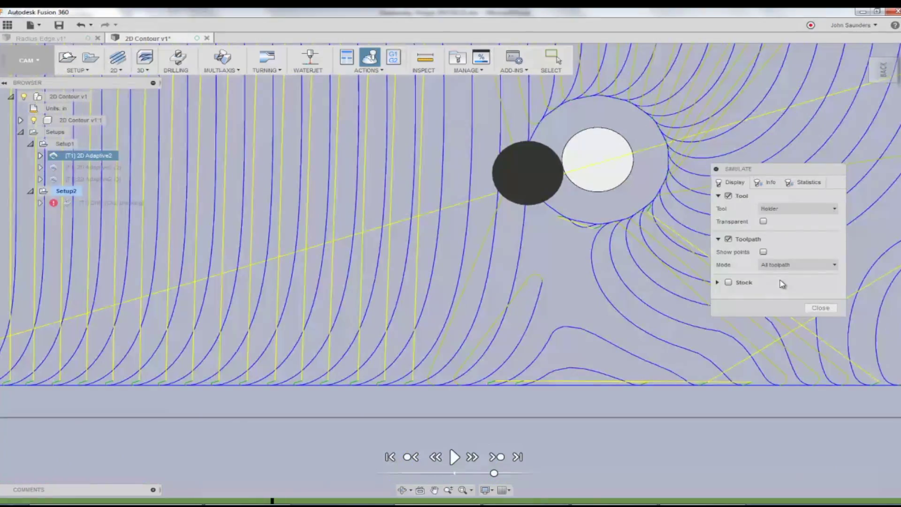
{"action": "left_click", "coordinate": [820, 307]}
{"action": "scroll", "coordinate": [561, 181], "scroll_direction": "down", "scroll_amount": 4}
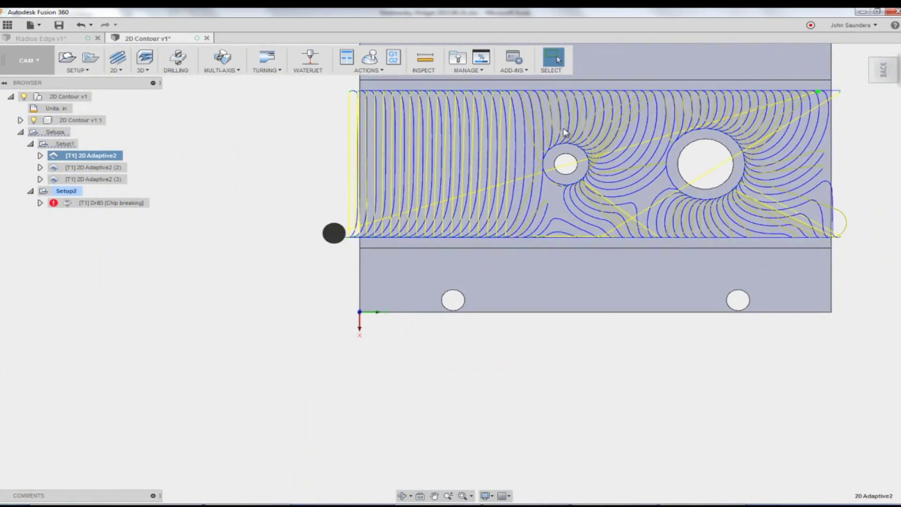
{"action": "middle_click_drag", "start_coordinate": [561, 122], "coordinate": [207, 93]}
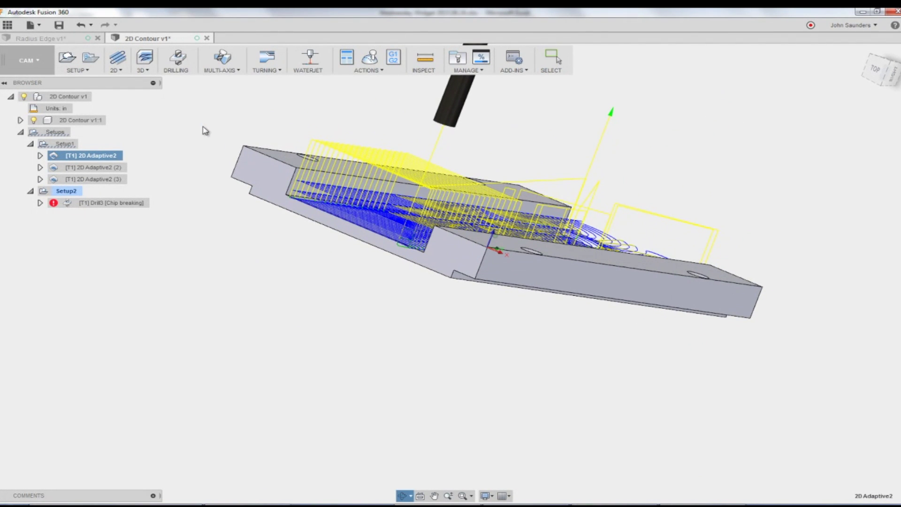
{"action": "left_click", "coordinate": [68, 38]}
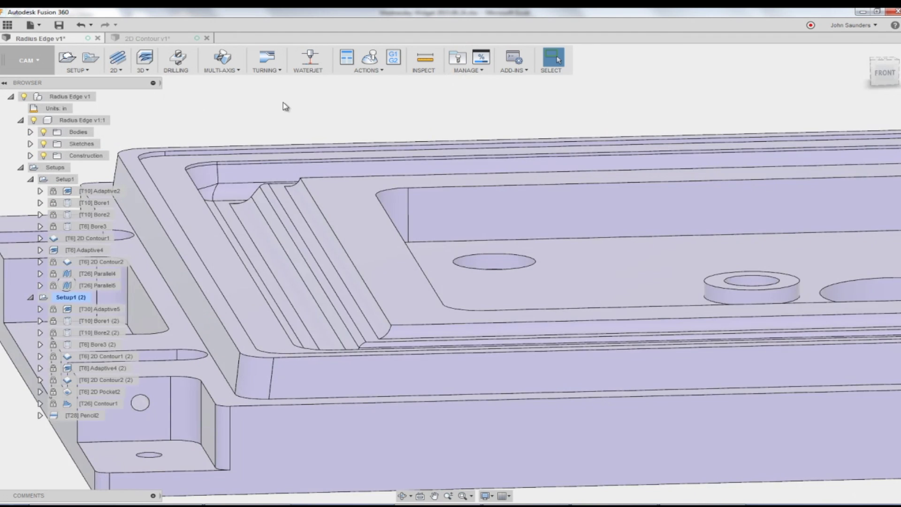
{"action": "middle_click_drag", "start_coordinate": [316, 115], "coordinate": [365, 188], "text": "shift"}
{"action": "middle_click_drag", "start_coordinate": [324, 208], "coordinate": [342, 212], "text": "shift"}
{"action": "scroll", "coordinate": [347, 193], "scroll_direction": "up", "scroll_amount": 3}
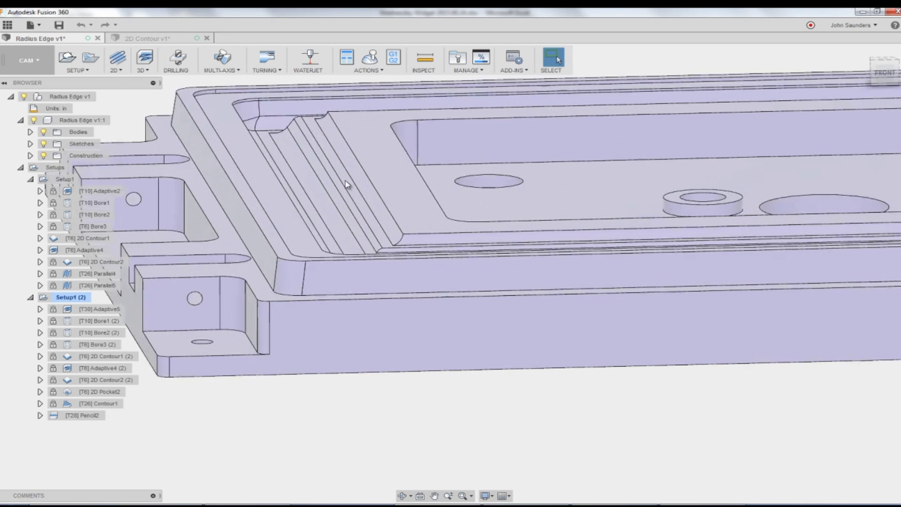
{"action": "scroll", "coordinate": [330, 136], "scroll_direction": "up", "scroll_amount": 3}
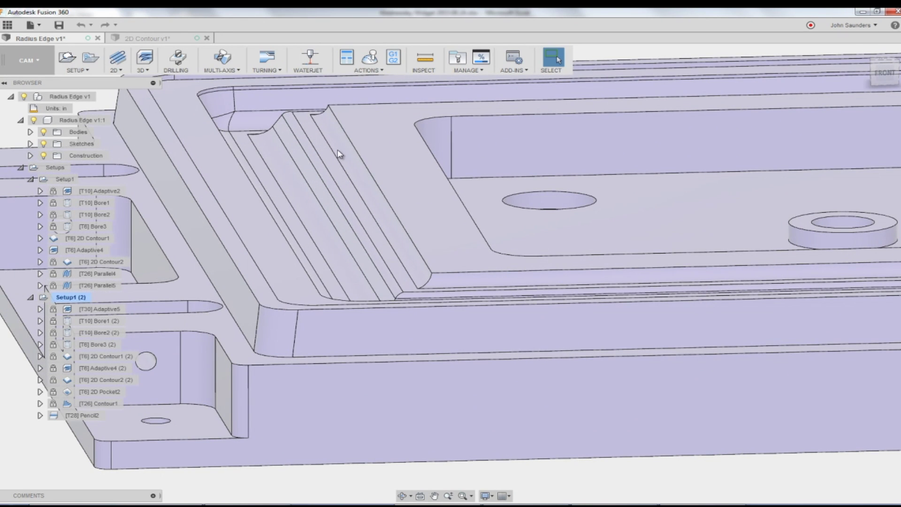
{"action": "scroll", "coordinate": [355, 167], "scroll_direction": "down", "scroll_amount": 3}
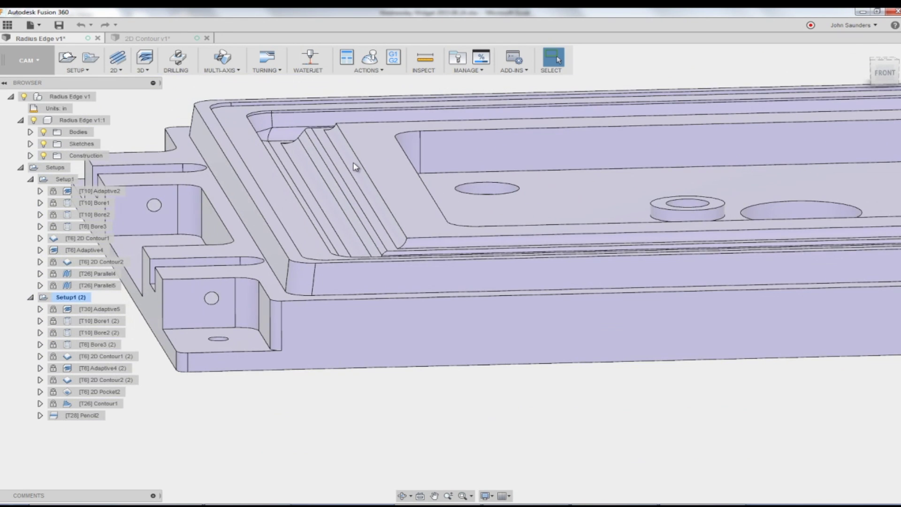
{"action": "key", "text": "i"}
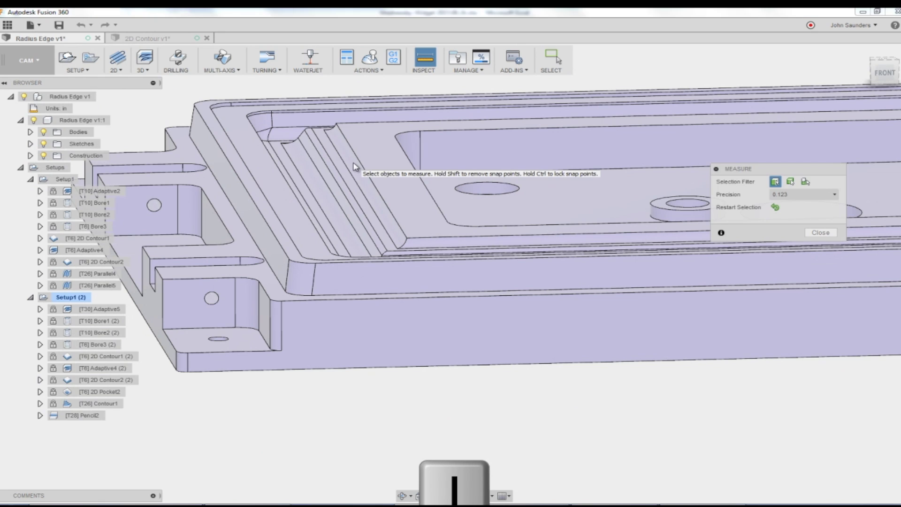
{"action": "left_click", "coordinate": [405, 244]}
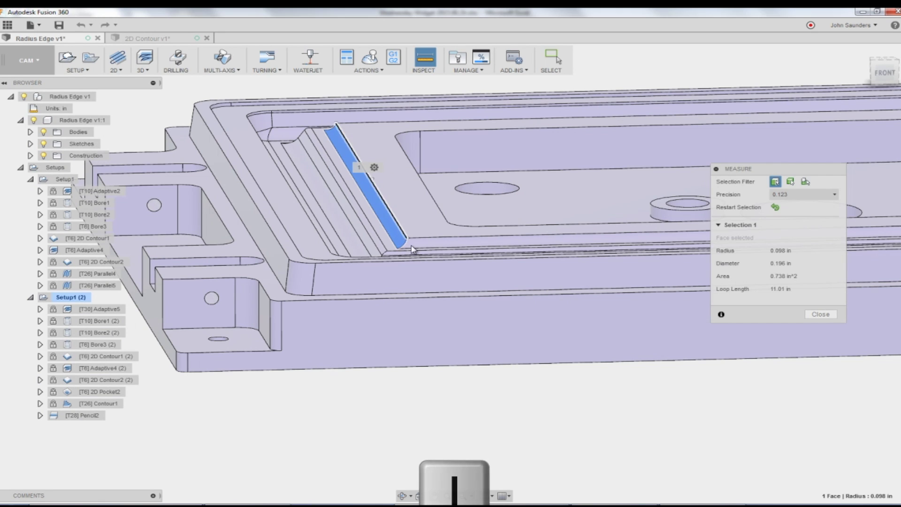
{"action": "left_click", "coordinate": [407, 245]}
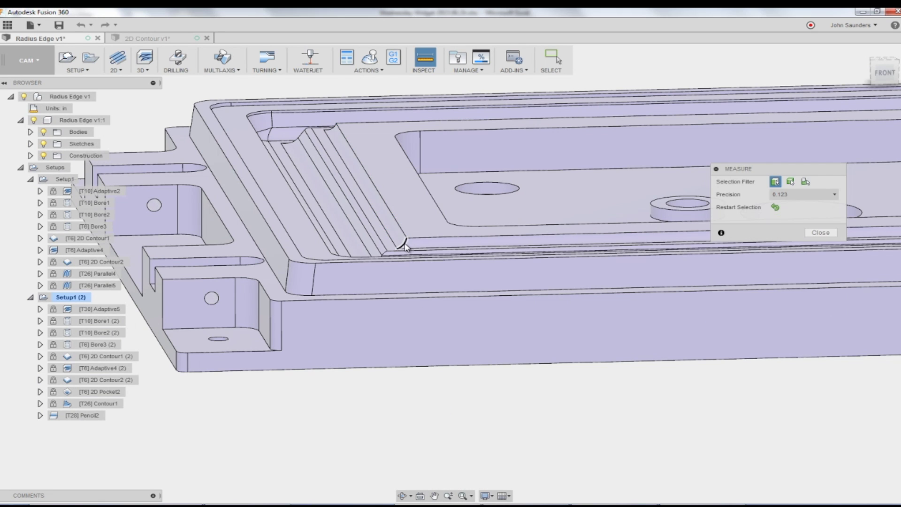
{"action": "left_click", "coordinate": [405, 246]}
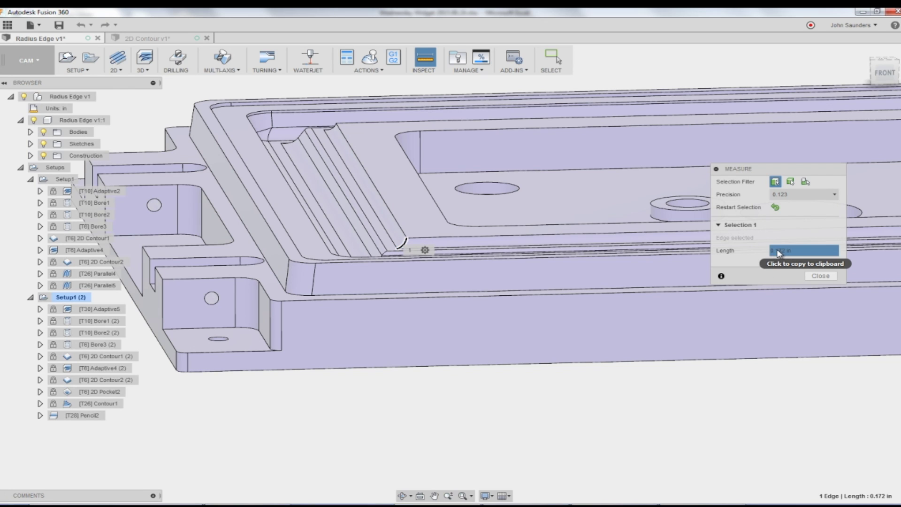
{"action": "left_click", "coordinate": [821, 276]}
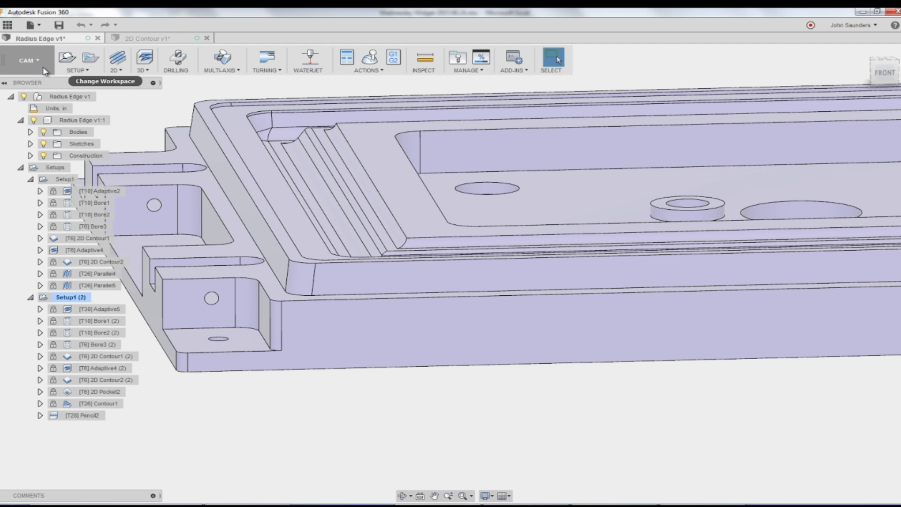
- Switch to the MODEL workspace and choose Sketch > Project / Include > Project
{"action": "left_click", "coordinate": [28, 60]}
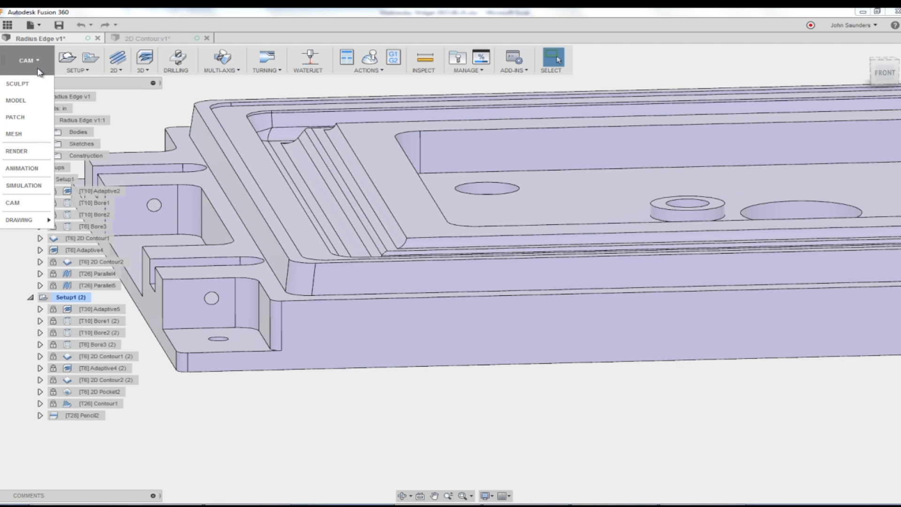
{"action": "left_click", "coordinate": [33, 100]}
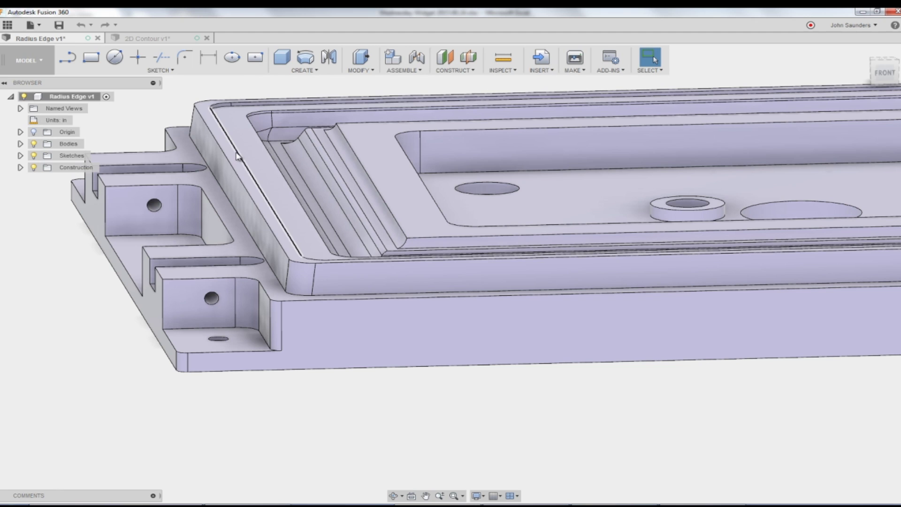
{"action": "left_click", "coordinate": [155, 71]}
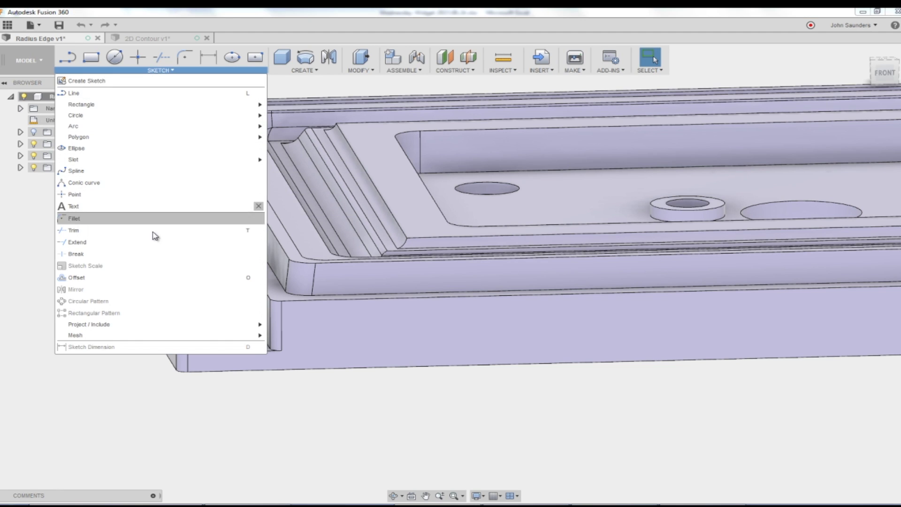
{"action": "mouse_move", "coordinate": [176, 325]}
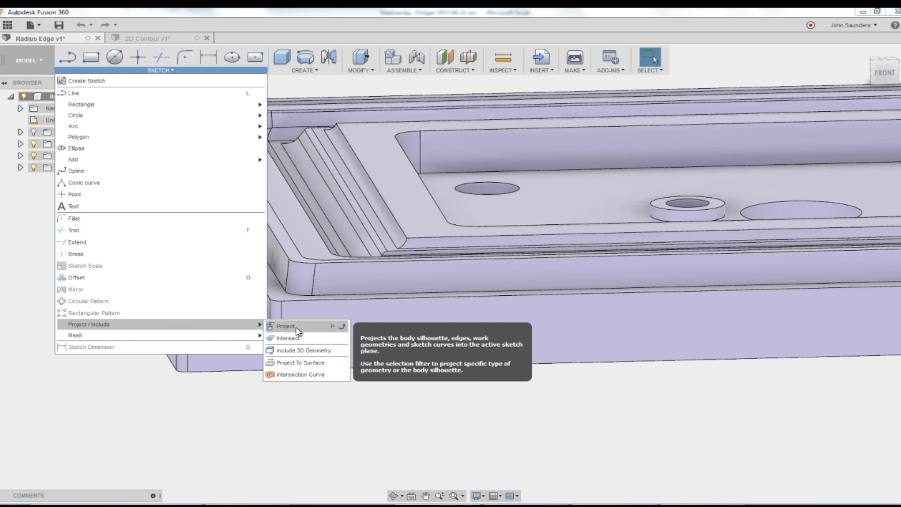
{"action": "left_click", "coordinate": [341, 326]}
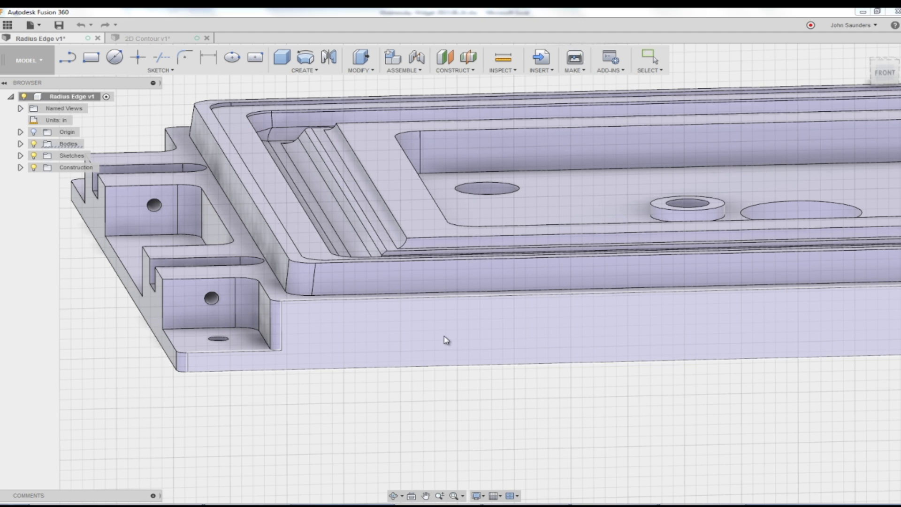
- Start the sketch on the front face and project the radius edge arc into it
{"action": "left_click", "coordinate": [446, 341]}
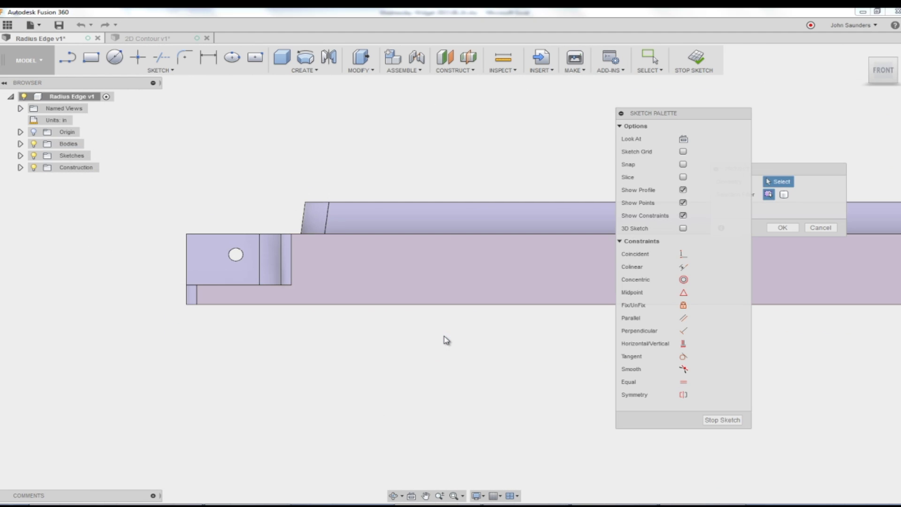
{"action": "mouse_move", "coordinate": [426, 198]}
{"action": "middle_mouse_down", "text": "shift"}
{"action": "mouse_move", "coordinate": [428, 157]}
{"action": "mouse_move", "coordinate": [421, 204]}
{"action": "middle_mouse_up", "text": "shift"}
{"action": "scroll", "coordinate": [421, 203], "scroll_direction": "up", "scroll_amount": 3}
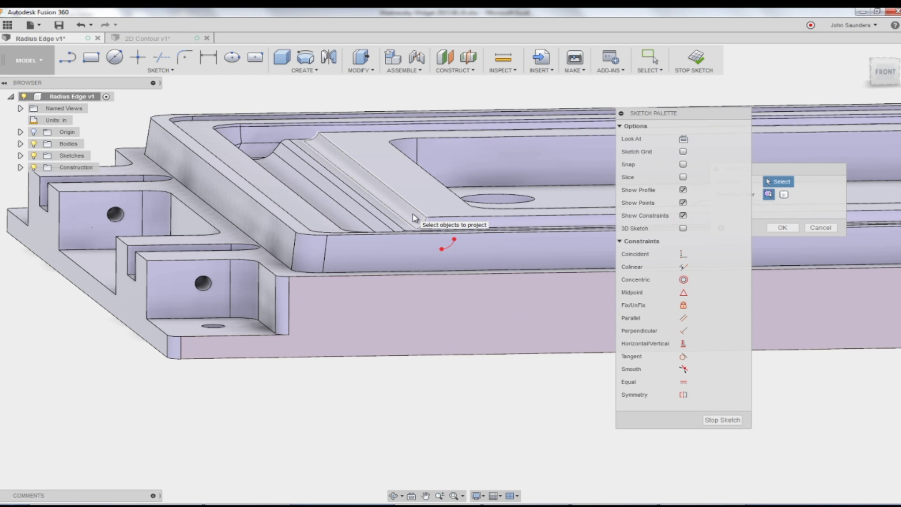
{"action": "left_click", "coordinate": [414, 217]}
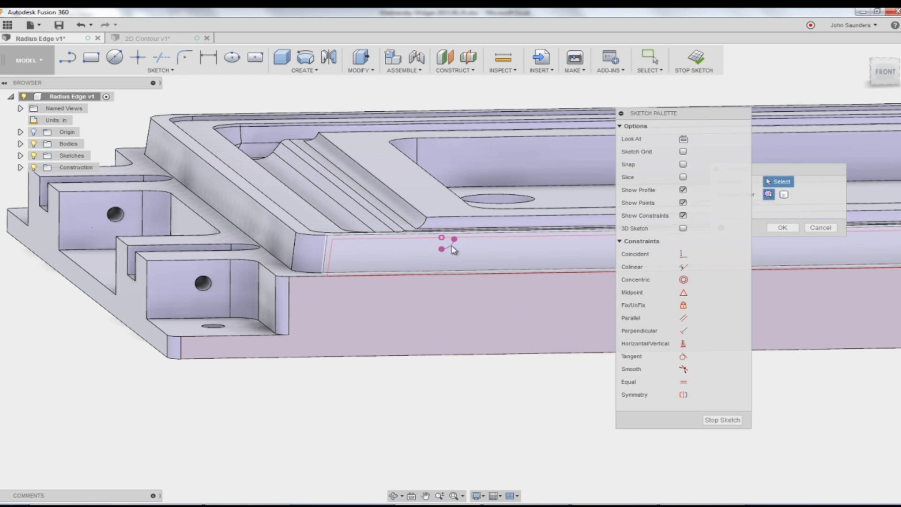
{"action": "left_click", "coordinate": [885, 71]}
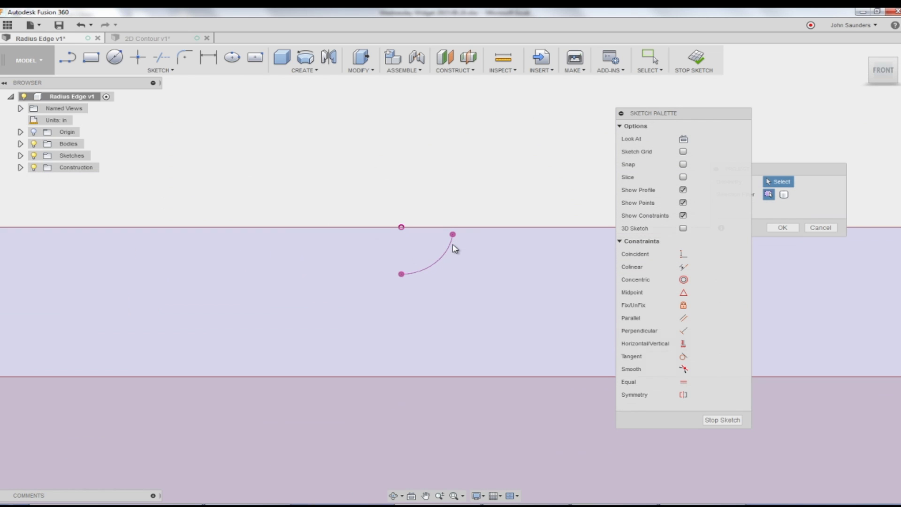
{"action": "mouse_move", "coordinate": [447, 201]}
{"action": "middle_mouse_down", "text": "shift"}
{"action": "mouse_move", "coordinate": [424, 189]}
{"action": "mouse_move", "coordinate": [422, 215]}
{"action": "middle_mouse_up", "text": "shift"}
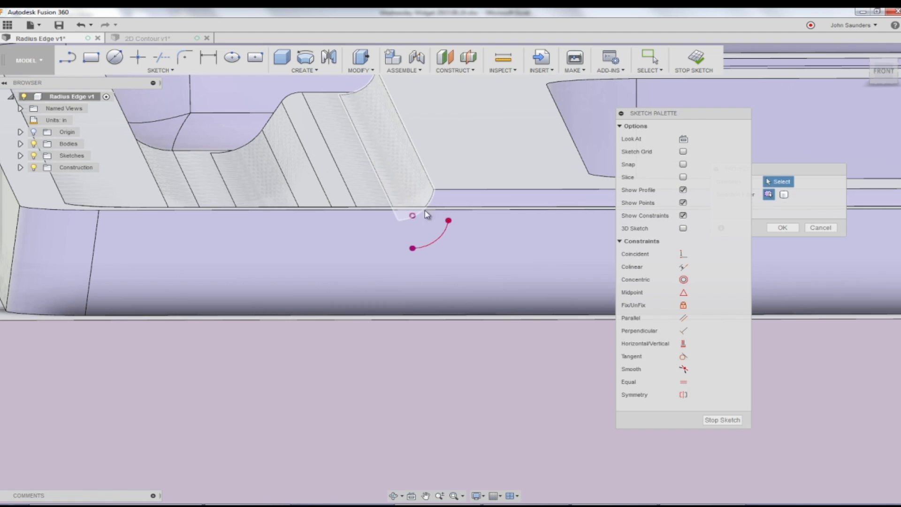
- Dimension the projected arc, accepting its R0.098 radius as a driven dimension
{"action": "key", "text": "d"}
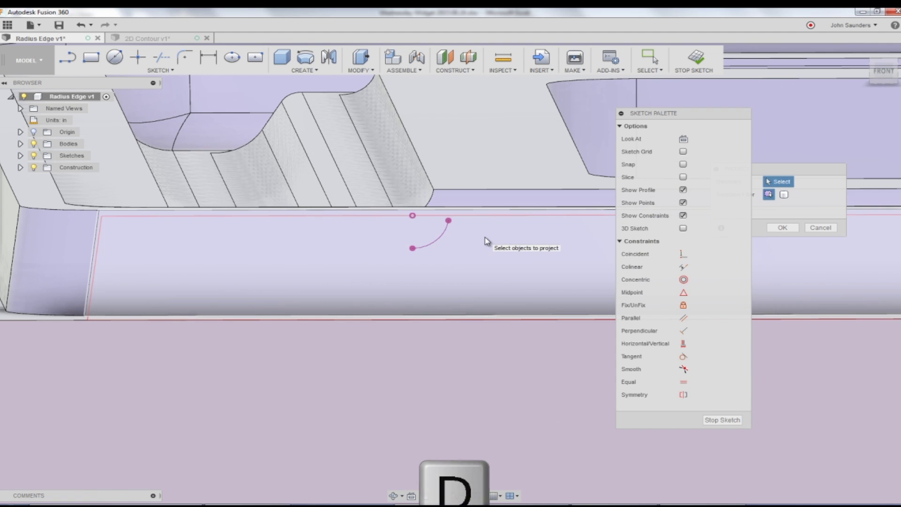
{"action": "left_click", "coordinate": [440, 242]}
{"action": "left_click", "coordinate": [458, 253]}
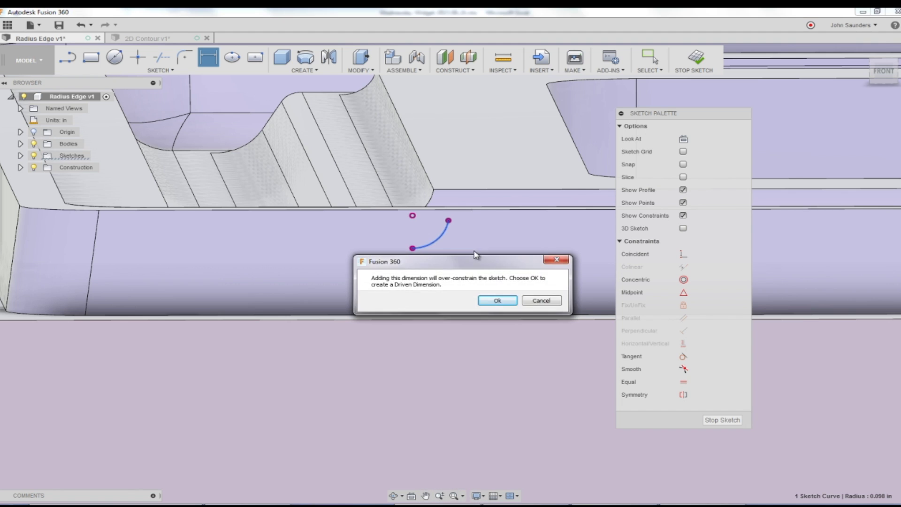
{"action": "left_click", "coordinate": [496, 299]}
- Compute 0.098*2 = 0.196 in Windows Calculator, then finish the sketch
{"action": "key", "text": "super"}
{"action": "type", "text": "calc"}
{"action": "key", "text": "Return"}
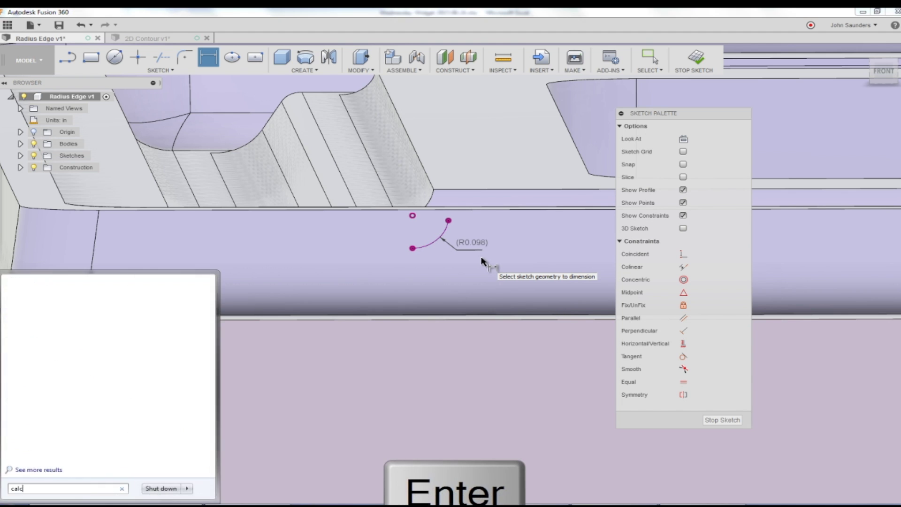
{"action": "key", "text": "Delete"}
{"action": "type", "text": "0.098*2"}
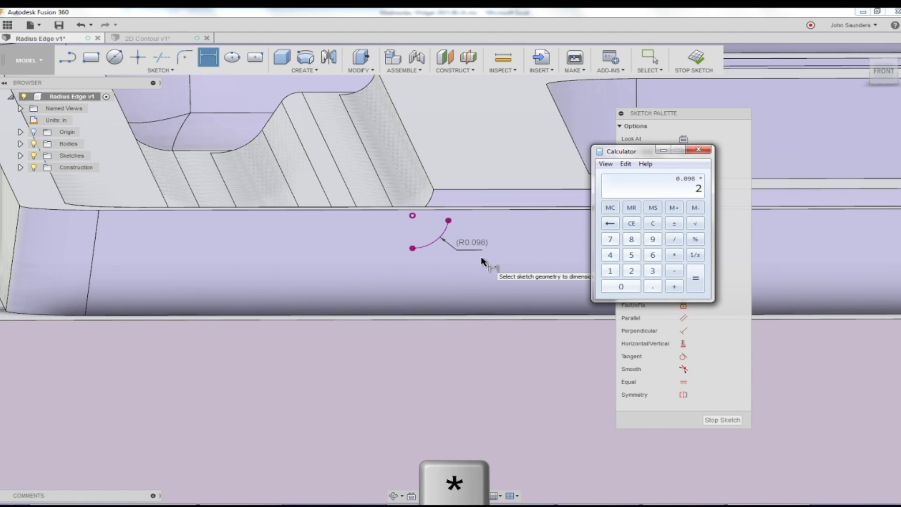
{"action": "key", "text": "Return"}
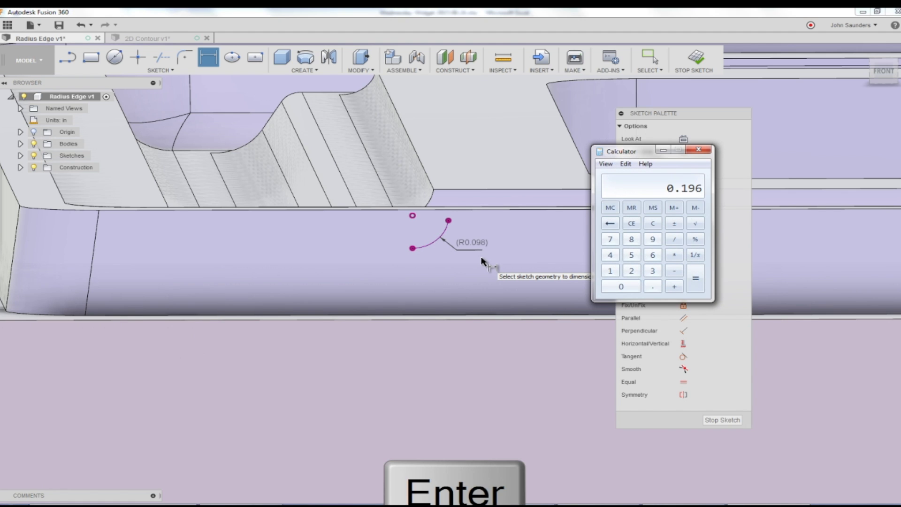
{"action": "left_click", "coordinate": [698, 151]}
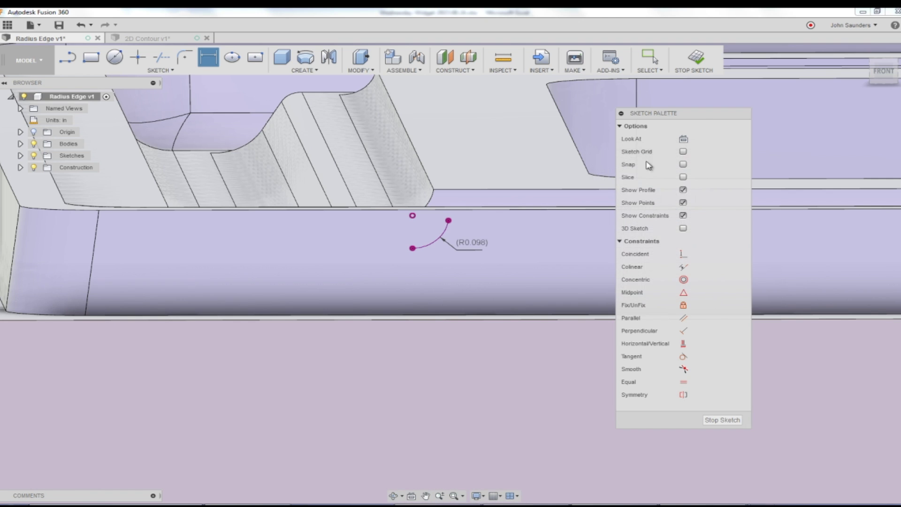
{"action": "left_click", "coordinate": [728, 419]}
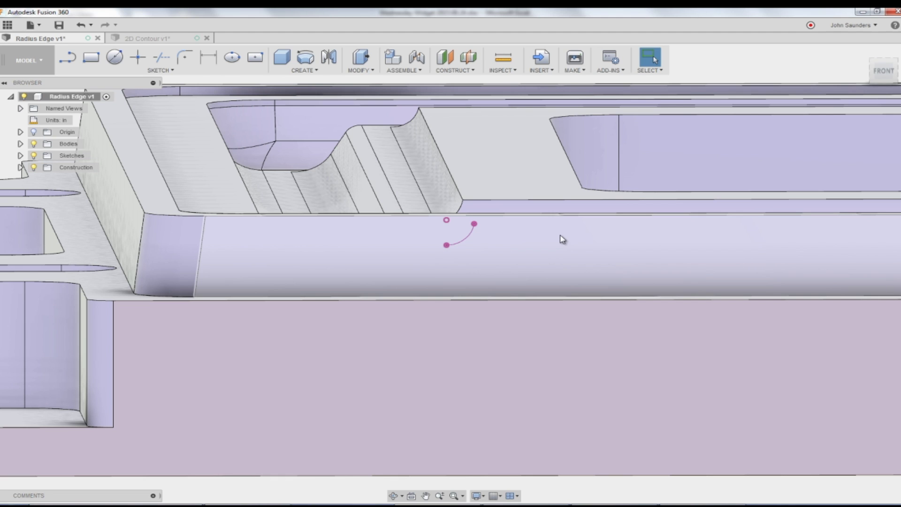
- Switch to the CAM workspace and frame the whole part
{"action": "left_click", "coordinate": [28, 60]}
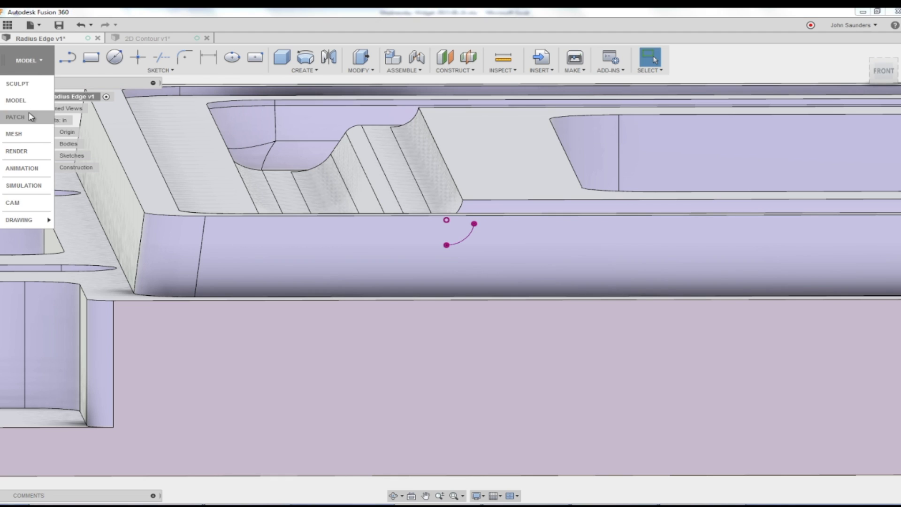
{"action": "left_click", "coordinate": [12, 202]}
{"action": "middle_click_drag", "start_coordinate": [281, 211], "coordinate": [340, 193], "text": "shift"}
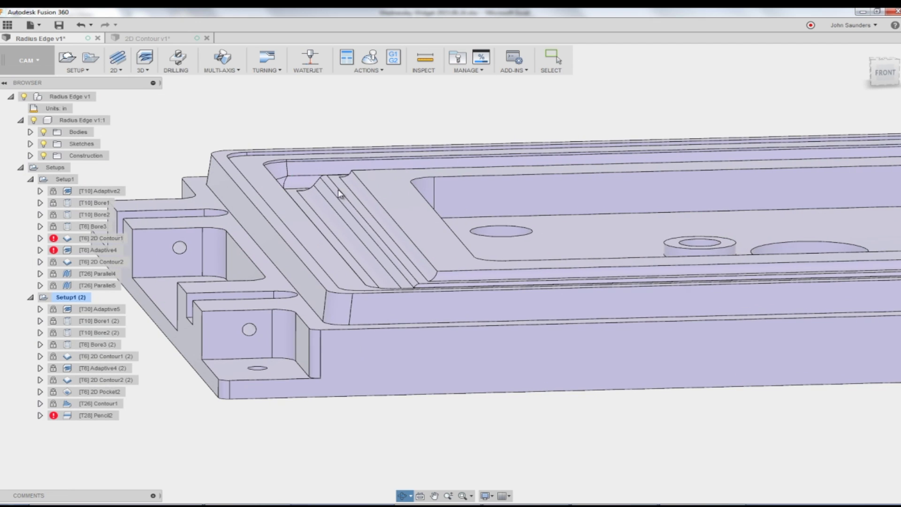
{"action": "middle_click_drag", "start_coordinate": [345, 137], "coordinate": [313, 127]}
- Start a new 3D Contour operation, Contour3, using the #28 3/16" ball tool
{"action": "left_click", "coordinate": [150, 72]}
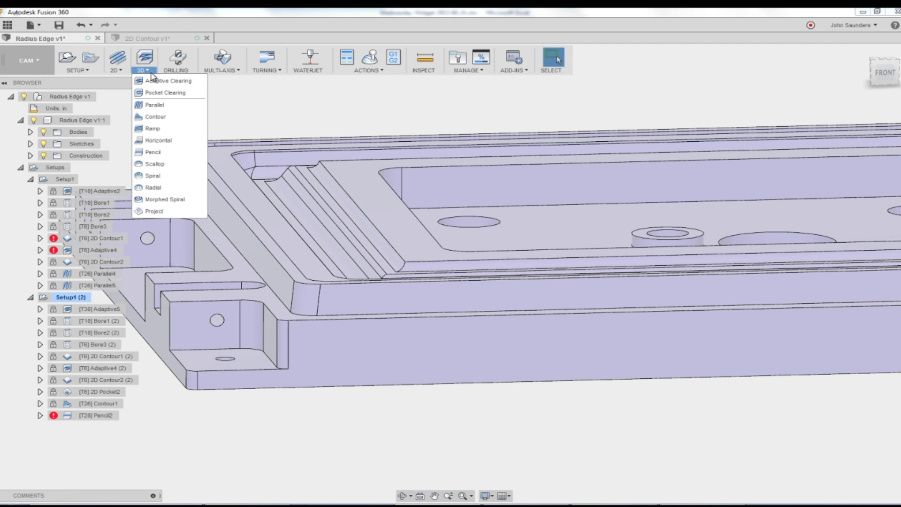
{"action": "left_click", "coordinate": [160, 118]}
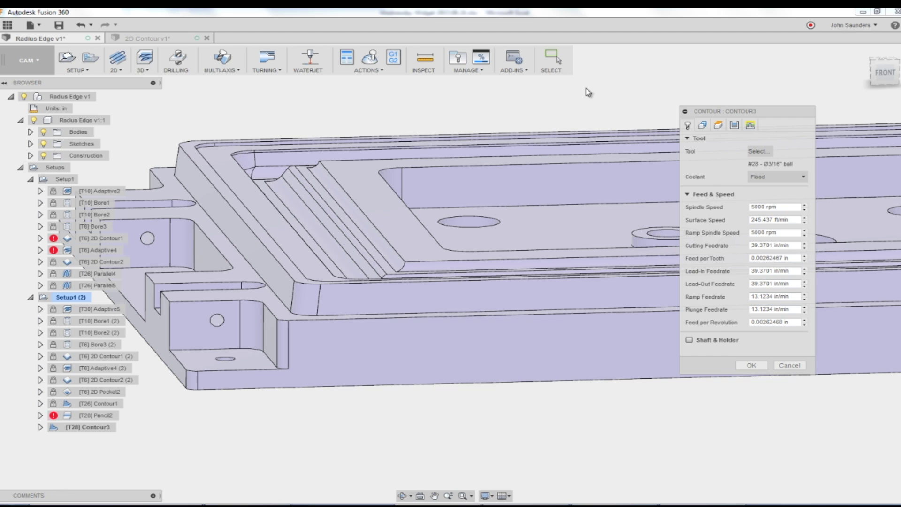
{"action": "left_click_drag", "start_coordinate": [755, 113], "coordinate": [746, 112]}
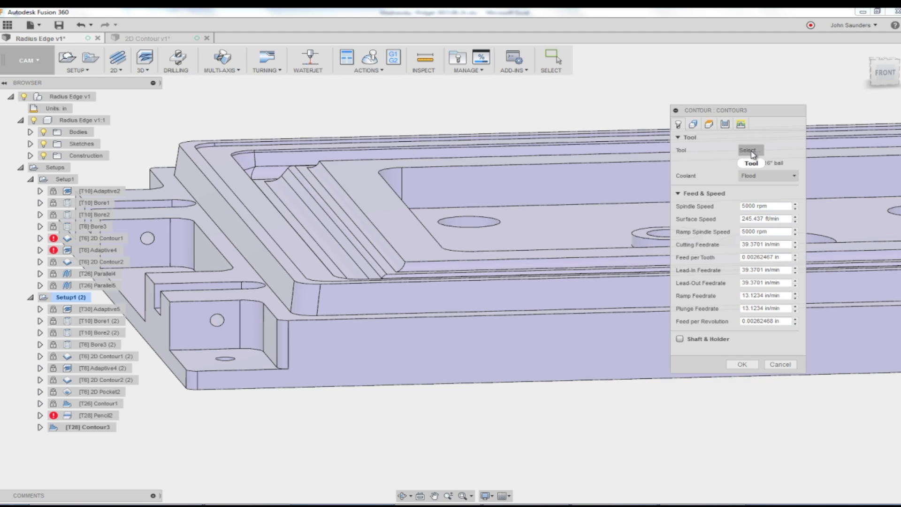
- Calculate Contour3 and orbit the part to inspect its passes around the walls and edges
{"action": "left_click", "coordinate": [742, 364]}
{"action": "scroll", "coordinate": [488, 397], "scroll_direction": "down", "scroll_amount": 3}
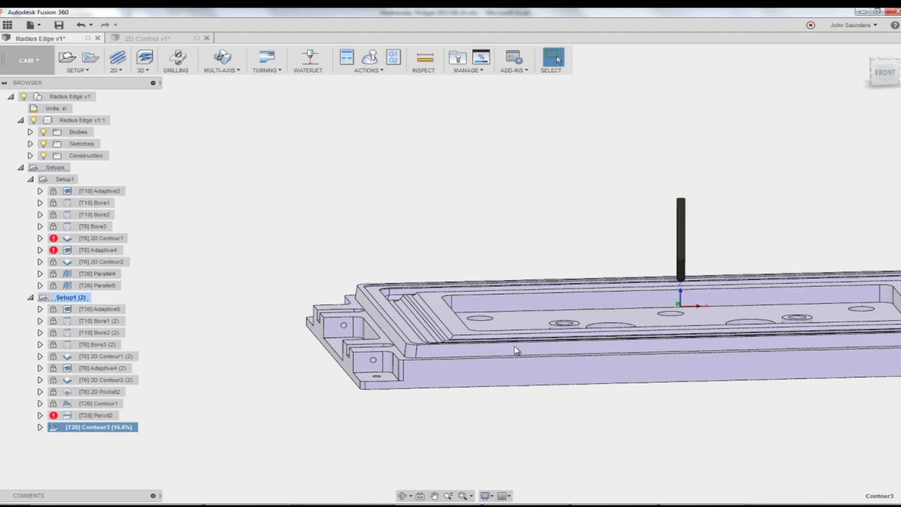
{"action": "scroll", "coordinate": [434, 143], "scroll_direction": "down", "scroll_amount": 1}
{"action": "middle_click_drag", "start_coordinate": [434, 143], "coordinate": [389, 115]}
{"action": "scroll", "coordinate": [389, 115], "scroll_direction": "down", "scroll_amount": 2}
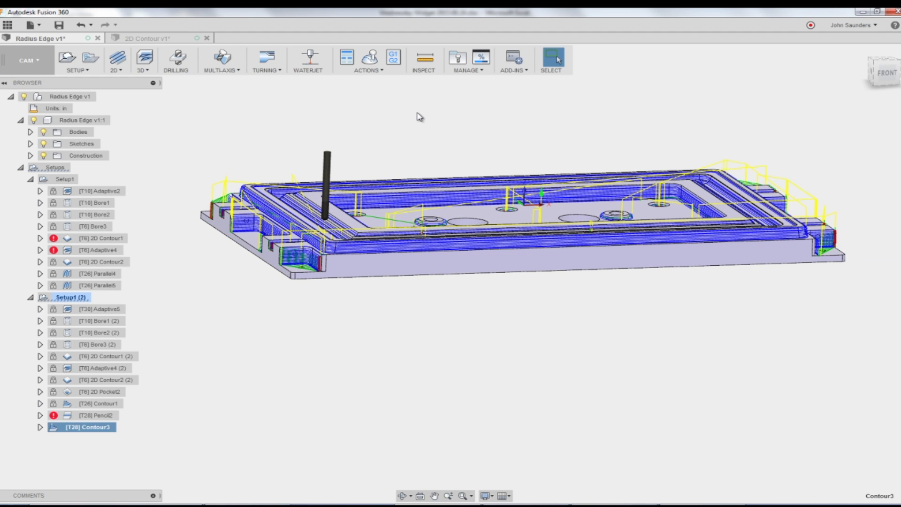
{"action": "middle_click_drag", "start_coordinate": [419, 117], "coordinate": [420, 131], "text": "shift"}
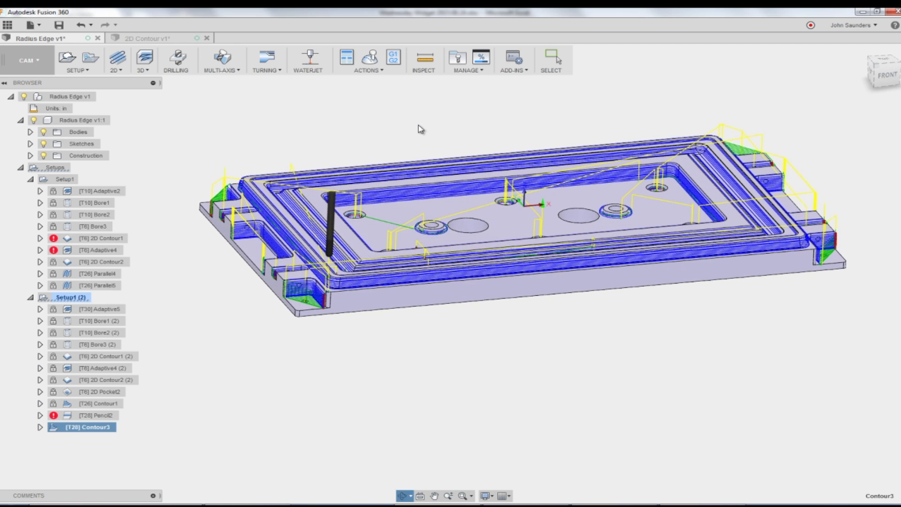
{"action": "scroll", "coordinate": [421, 130], "scroll_direction": "up", "scroll_amount": 3}
{"action": "scroll", "coordinate": [421, 130], "scroll_direction": "down", "scroll_amount": 2}
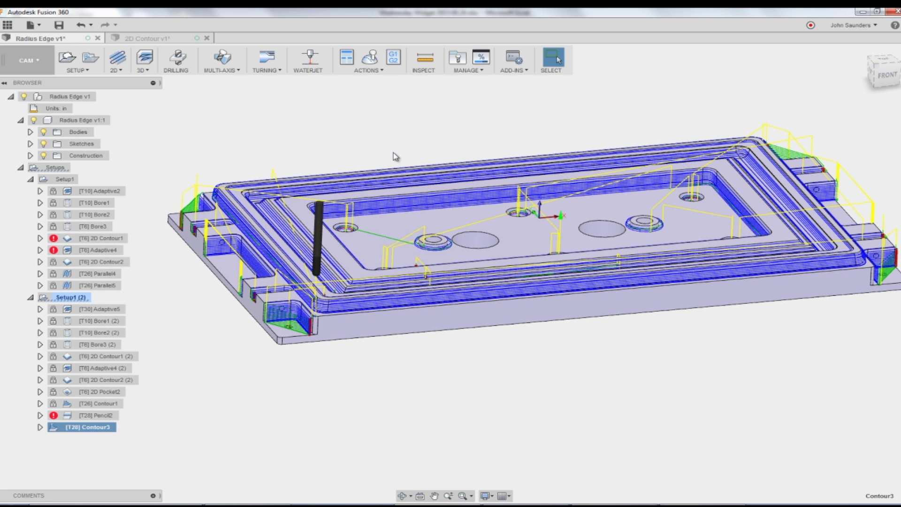
{"action": "middle_click_drag", "start_coordinate": [351, 145], "coordinate": [350, 145], "text": "shift"}
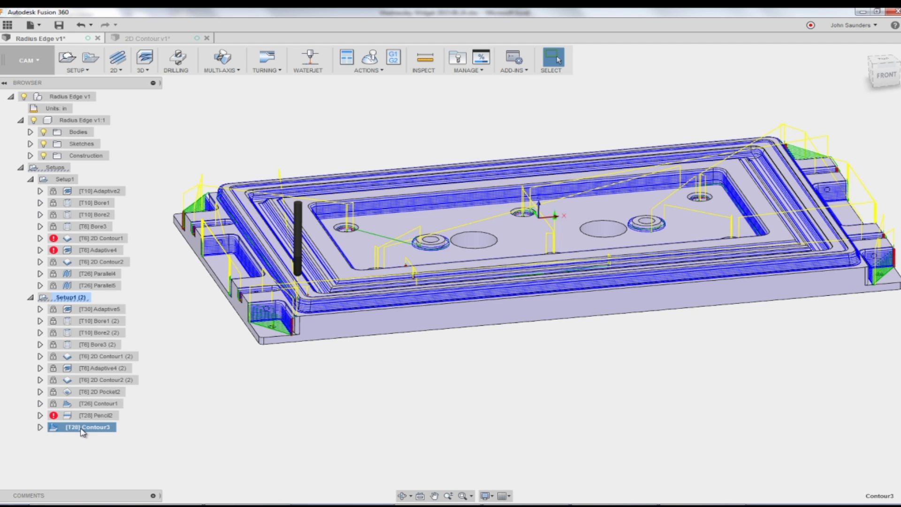
{"action": "scroll", "coordinate": [93, 431], "scroll_direction": "up", "scroll_amount": 3}
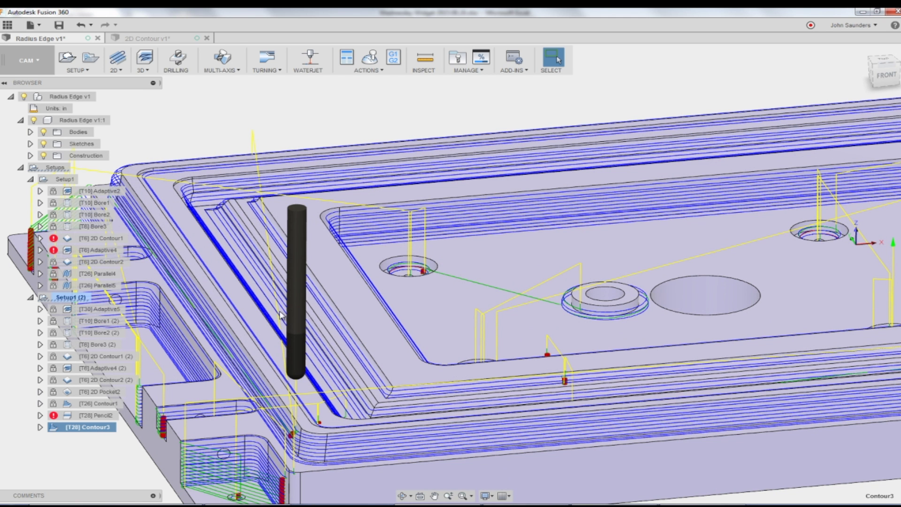
- Set Contour3's machining boundary to Selection on the pocket edge chain, tool center on boundary
{"action": "right_click", "coordinate": [95, 427]}
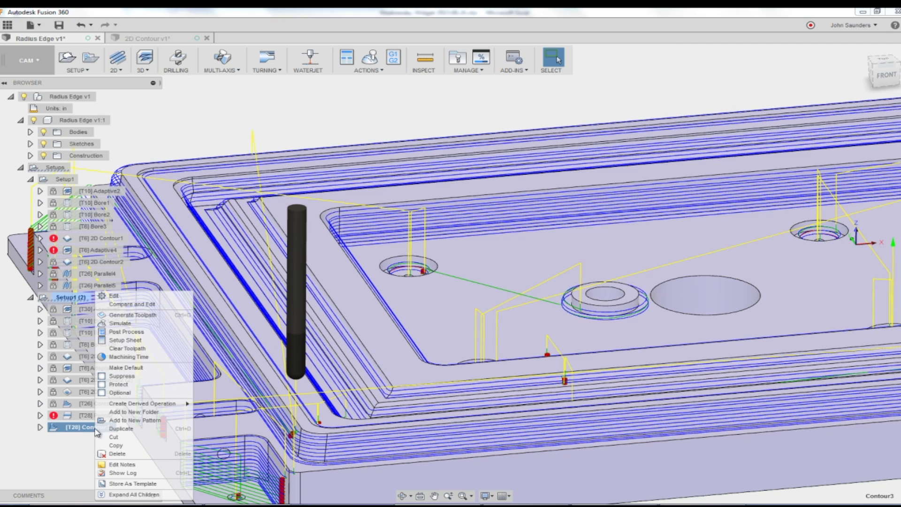
{"action": "left_click", "coordinate": [114, 296]}
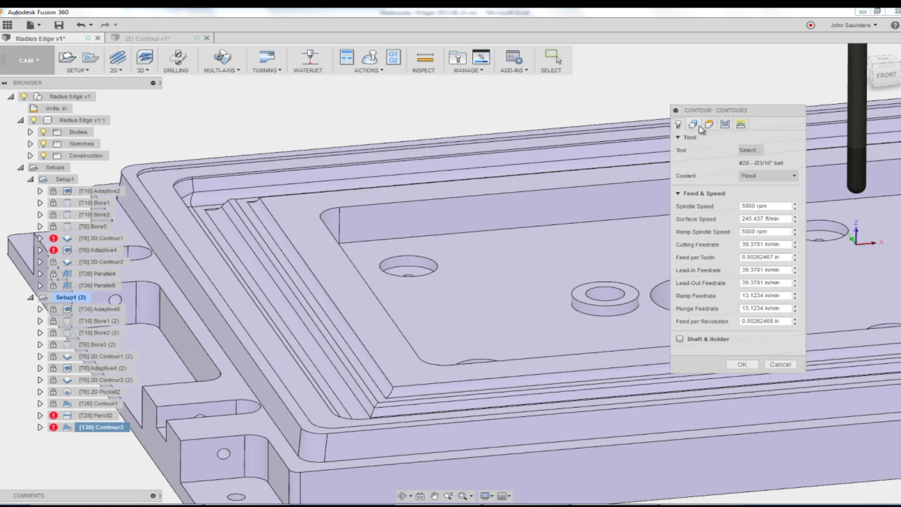
{"action": "left_click", "coordinate": [694, 124]}
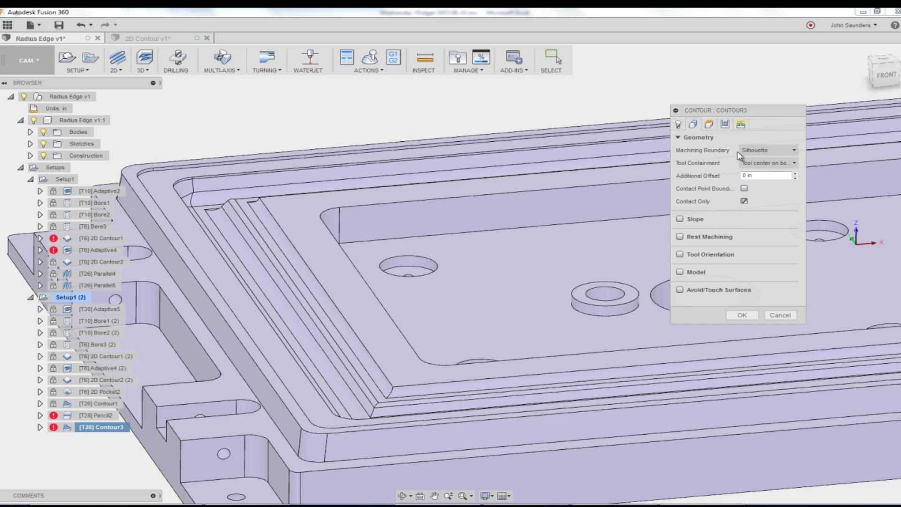
{"action": "left_click", "coordinate": [754, 151]}
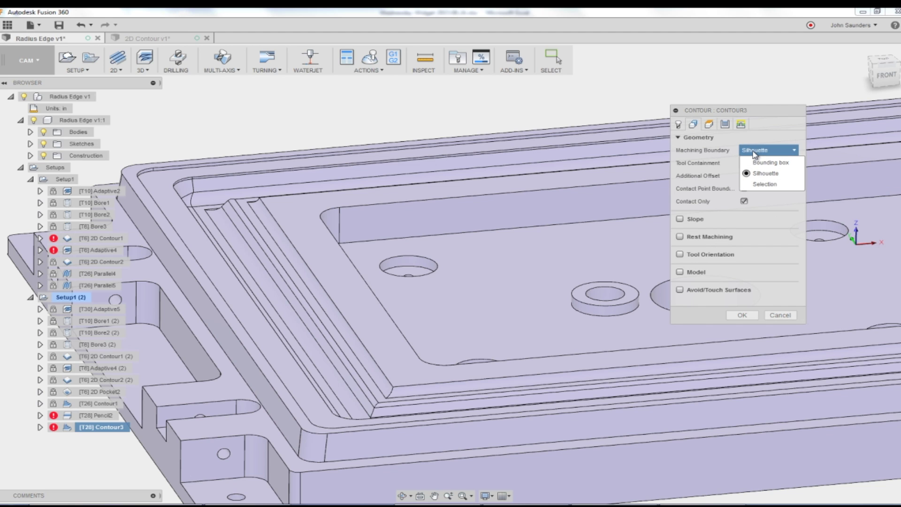
{"action": "left_click", "coordinate": [756, 186]}
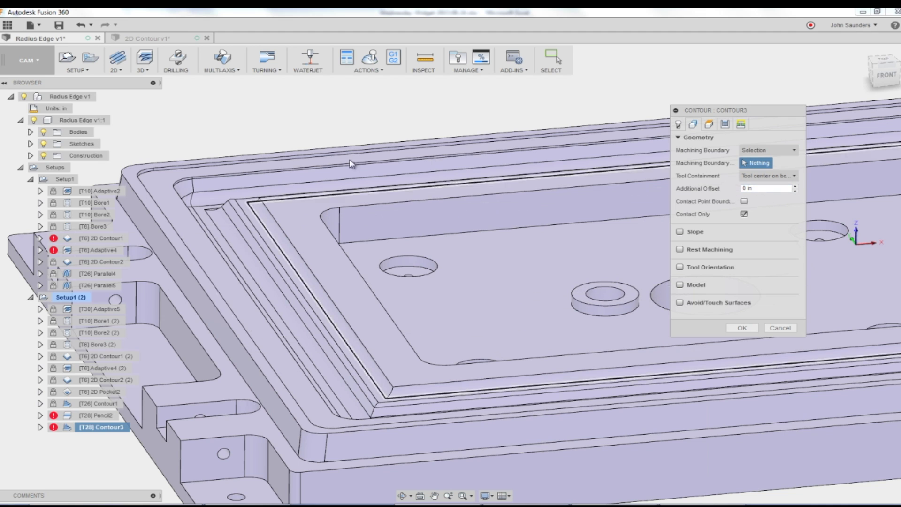
{"action": "left_click", "coordinate": [268, 233]}
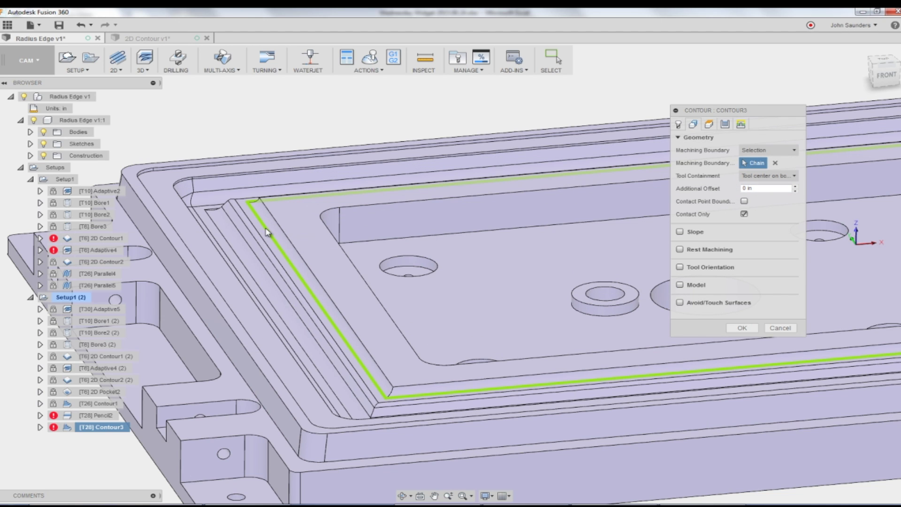
{"action": "left_click", "coordinate": [762, 176]}
{"action": "left_click", "coordinate": [768, 180]}
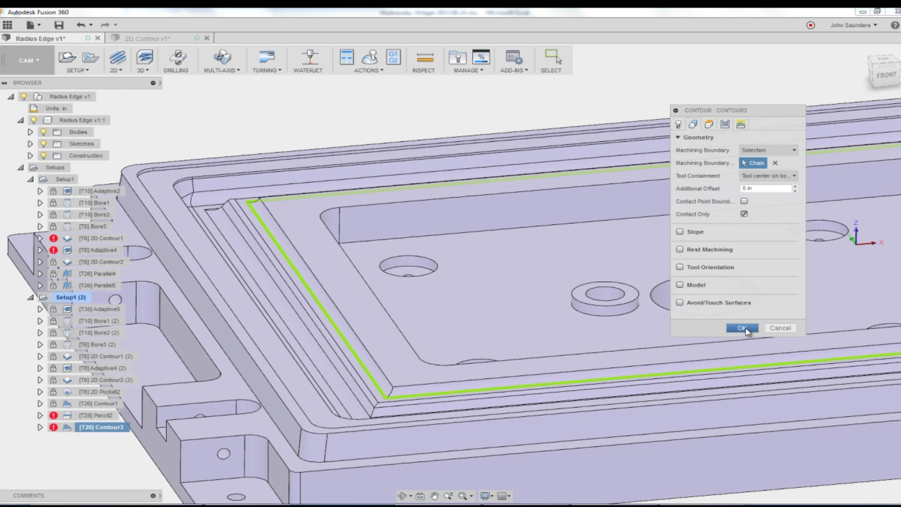
{"action": "left_click", "coordinate": [742, 328]}
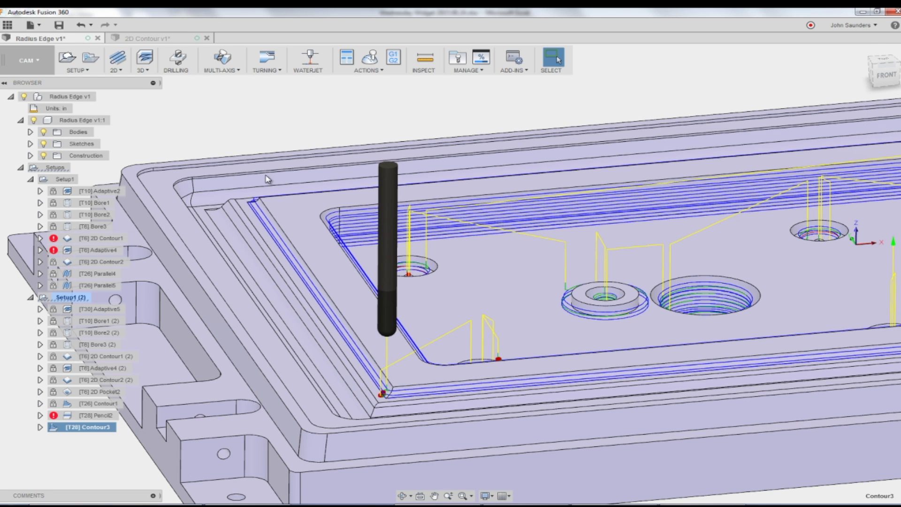
{"action": "scroll", "coordinate": [315, 261], "scroll_direction": "down", "scroll_amount": 5}
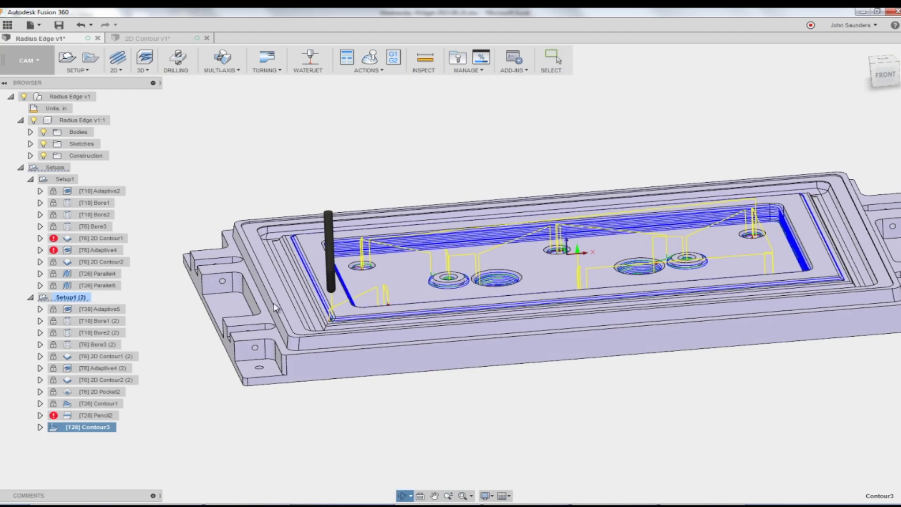
{"action": "scroll", "coordinate": [551, 269], "scroll_direction": "up", "scroll_amount": 3}
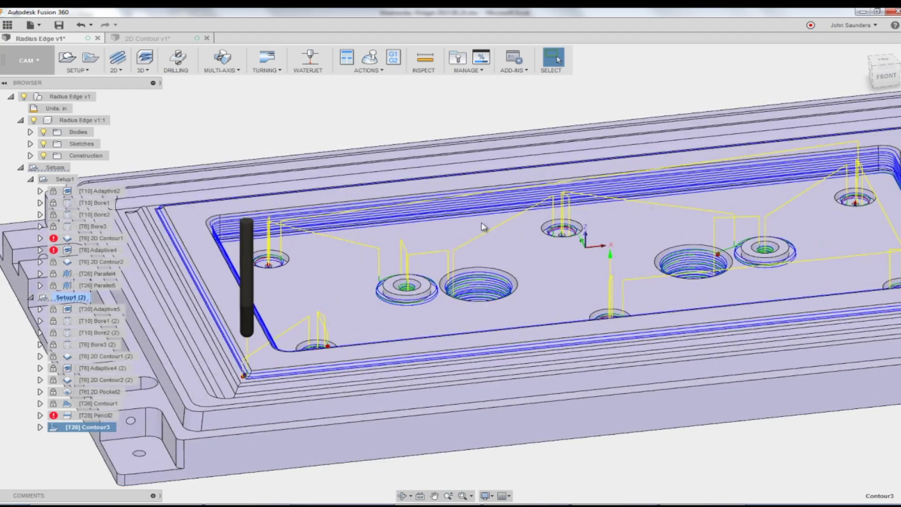
{"action": "scroll", "coordinate": [237, 325], "scroll_direction": "up", "scroll_amount": 3}
{"action": "scroll", "coordinate": [230, 347], "scroll_direction": "up", "scroll_amount": 3}
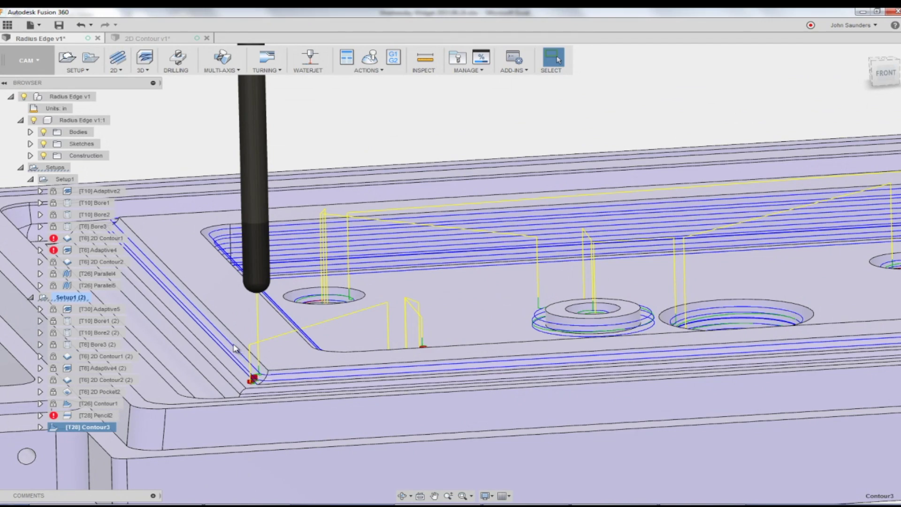
{"action": "scroll", "coordinate": [328, 324], "scroll_direction": "down", "scroll_amount": 5}
{"action": "scroll", "coordinate": [413, 317], "scroll_direction": "down", "scroll_amount": 1}
{"action": "middle_click_drag", "start_coordinate": [413, 317], "coordinate": [409, 322], "text": "shift"}
{"action": "scroll", "coordinate": [363, 358], "scroll_direction": "up", "scroll_amount": 3}
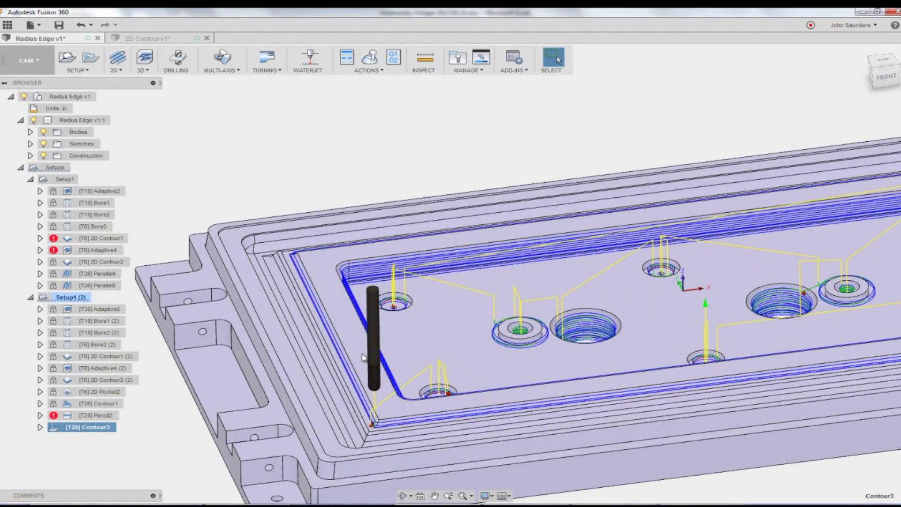
{"action": "middle_click_drag", "start_coordinate": [342, 328], "coordinate": [350, 272]}
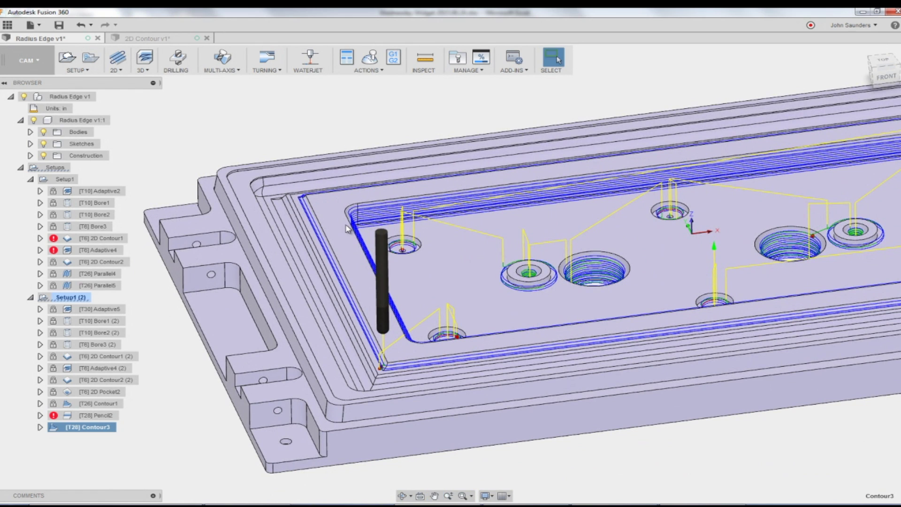
- Add a second pocket edge chain to Contour3's boundary (2 Chains), regenerate, and inspect it
{"action": "right_click", "coordinate": [113, 425]}
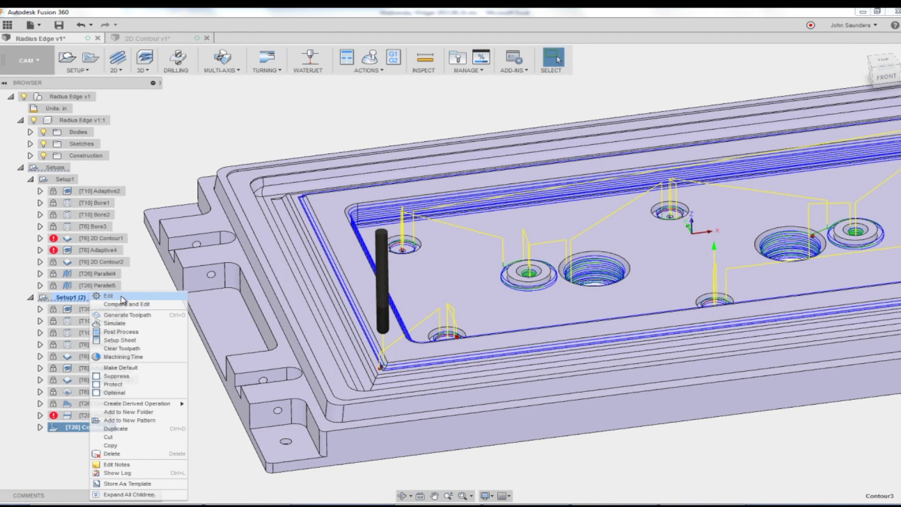
{"action": "left_click", "coordinate": [122, 297]}
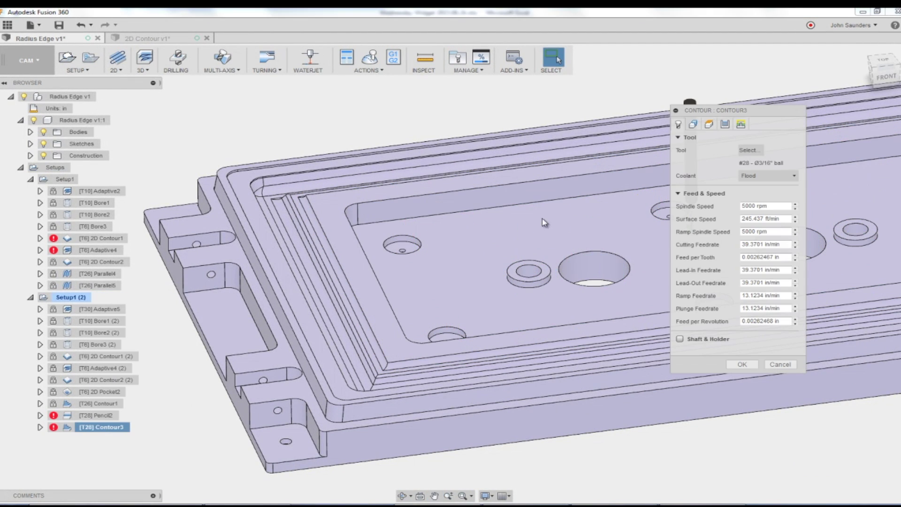
{"action": "left_click", "coordinate": [695, 124]}
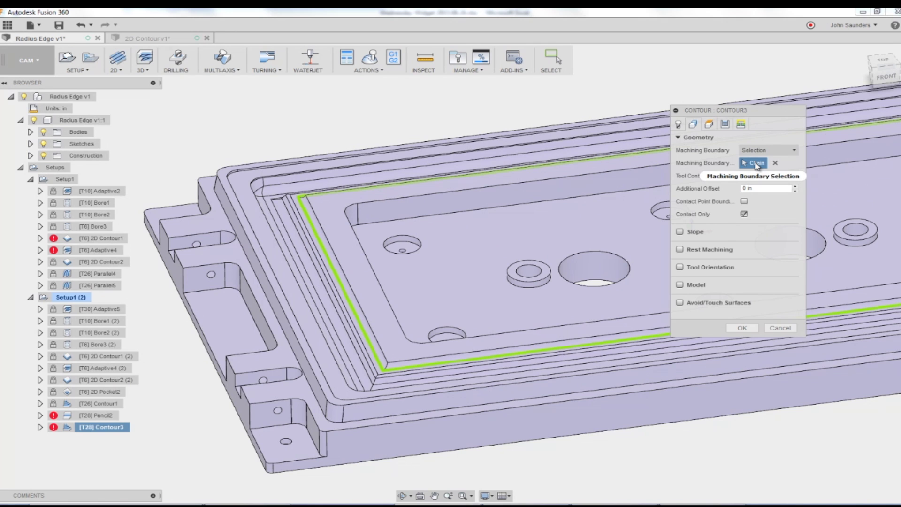
{"action": "left_click", "coordinate": [318, 221]}
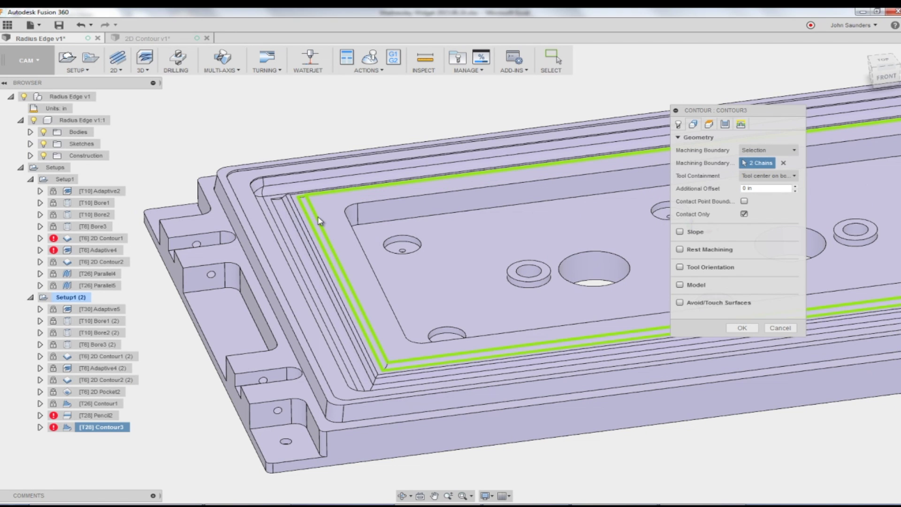
{"action": "left_click", "coordinate": [878, 64]}
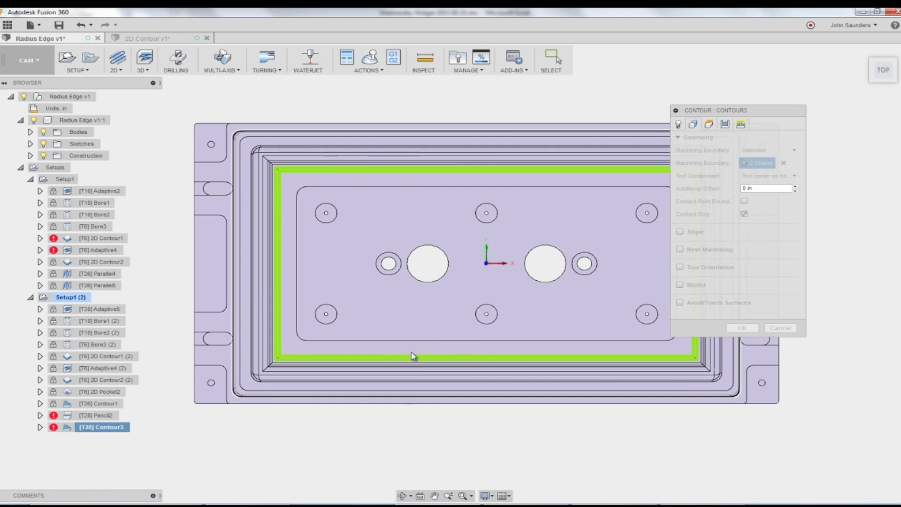
{"action": "middle_click_drag", "start_coordinate": [445, 330], "coordinate": [409, 229], "text": "shift"}
{"action": "scroll", "coordinate": [325, 198], "scroll_direction": "up", "scroll_amount": 5}
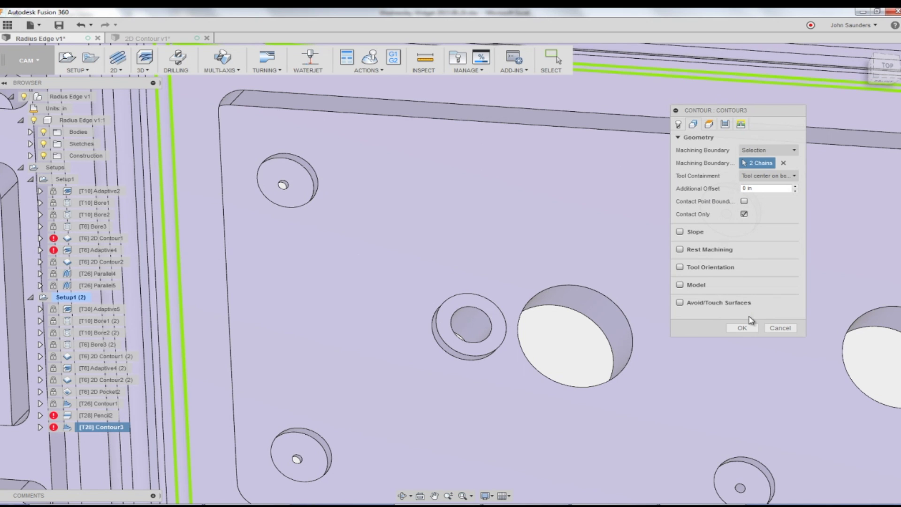
{"action": "left_click", "coordinate": [742, 327]}
{"action": "scroll", "coordinate": [307, 294], "scroll_direction": "down", "scroll_amount": 5}
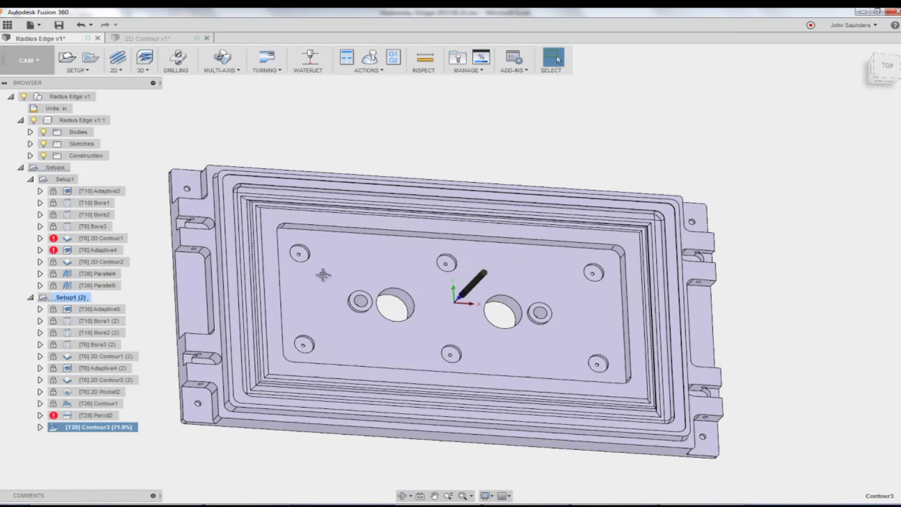
{"action": "middle_click_drag", "start_coordinate": [324, 274], "coordinate": [385, 191], "text": "shift"}
{"action": "scroll", "coordinate": [342, 209], "scroll_direction": "up", "scroll_amount": 5}
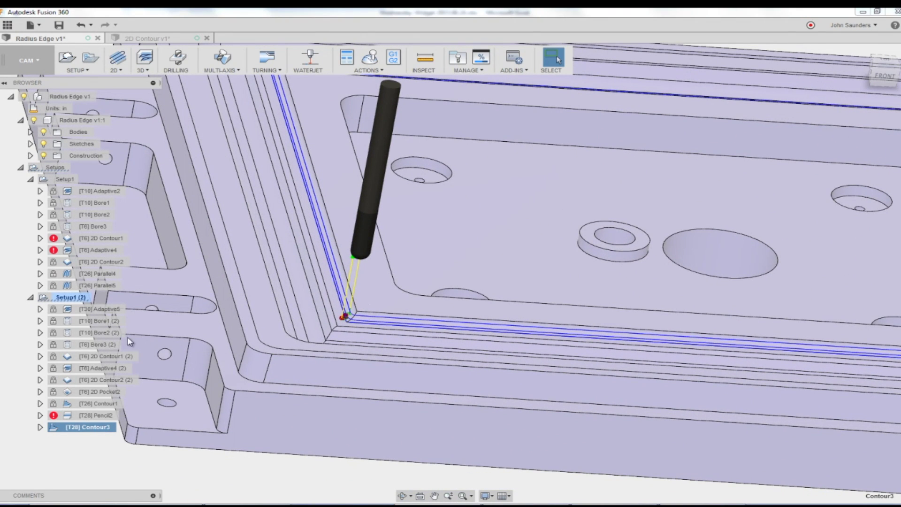
{"action": "right_click", "coordinate": [99, 428]}
{"action": "left_click", "coordinate": [134, 296]}
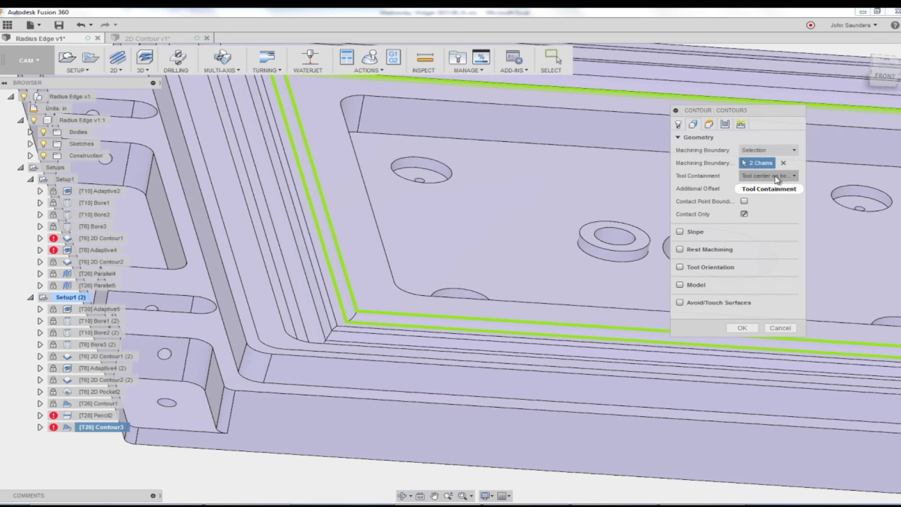
{"action": "left_click", "coordinate": [777, 177]}
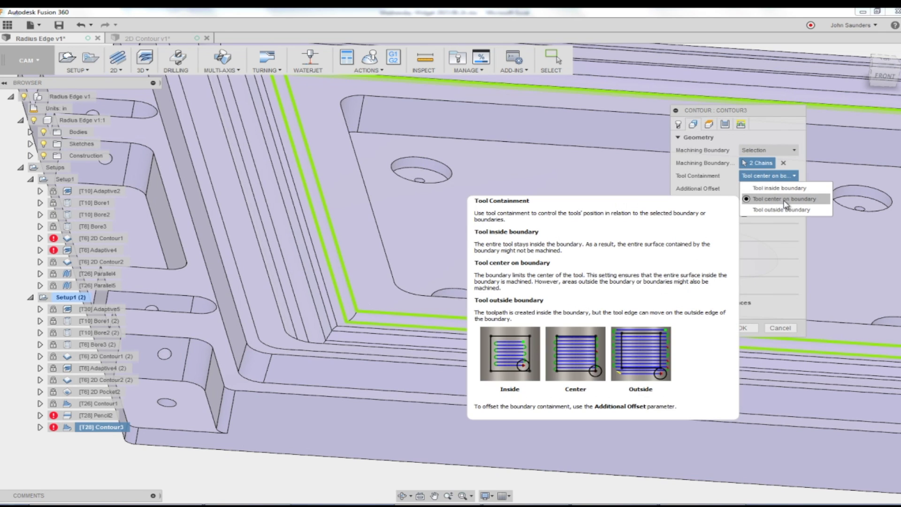
{"action": "left_click", "coordinate": [772, 120]}
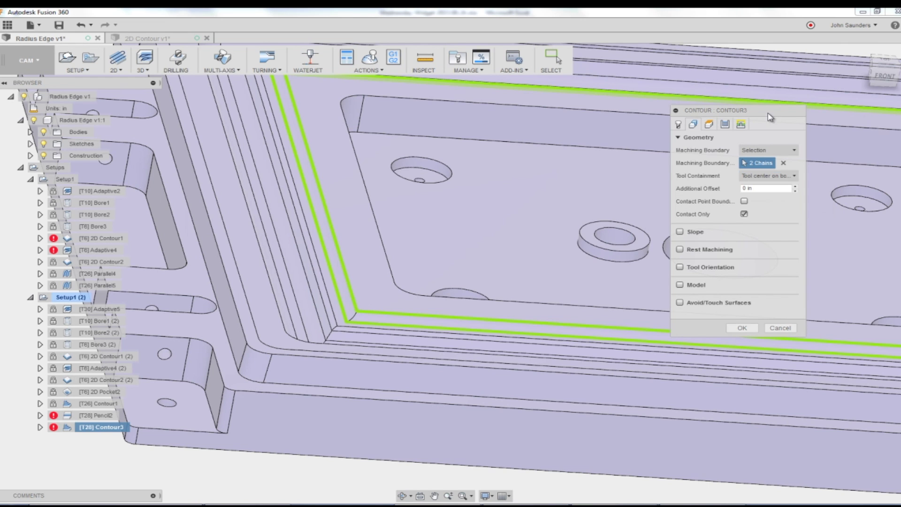
- Close Contour3's settings unchanged and review its toolpath along the pocket's radius edge
{"action": "left_click", "coordinate": [780, 328]}
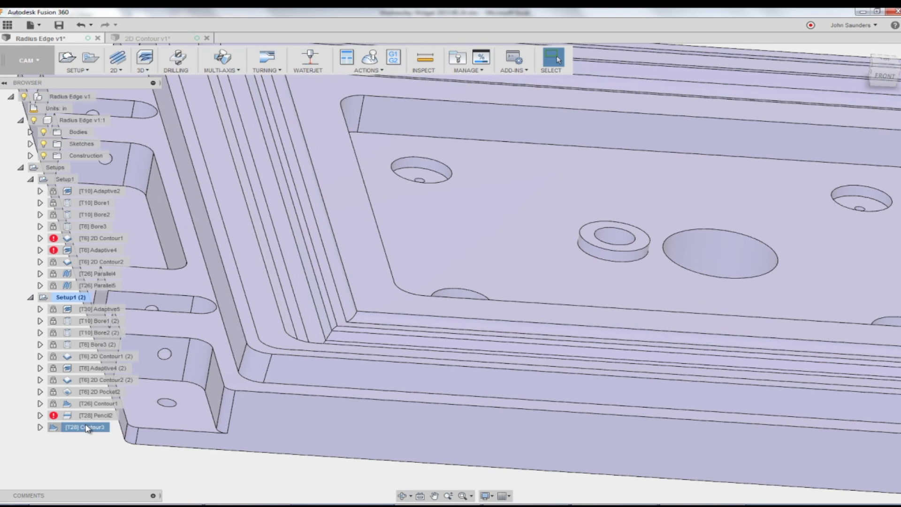
{"action": "left_click", "coordinate": [52, 427]}
{"action": "scroll", "coordinate": [332, 312], "scroll_direction": "up", "scroll_amount": 5}
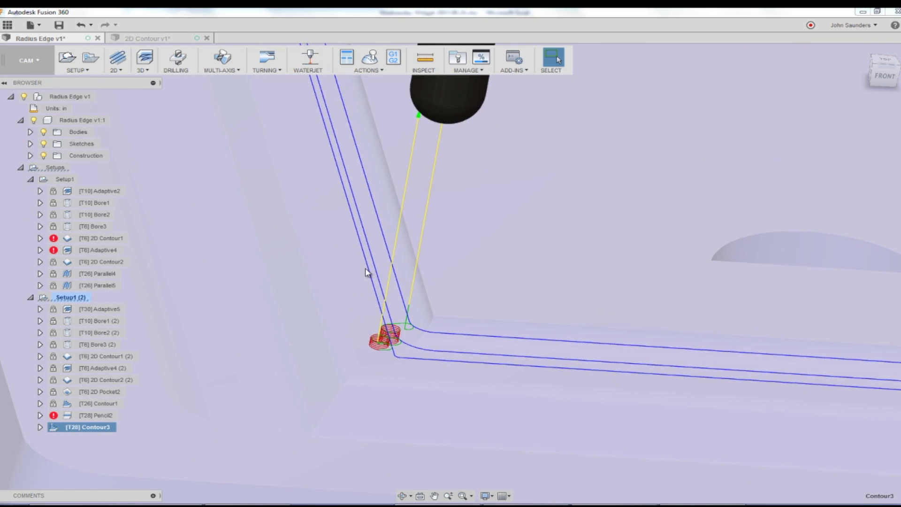
{"action": "middle_click_drag", "start_coordinate": [369, 272], "coordinate": [354, 244], "text": "shift"}
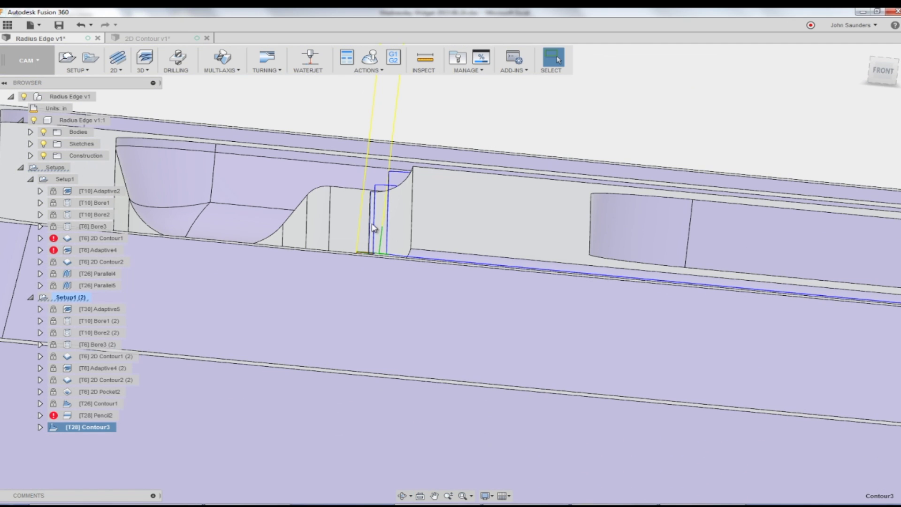
{"action": "scroll", "coordinate": [392, 221], "scroll_direction": "down", "scroll_amount": 5}
{"action": "middle_click_drag", "start_coordinate": [391, 220], "coordinate": [383, 261], "text": "shift"}
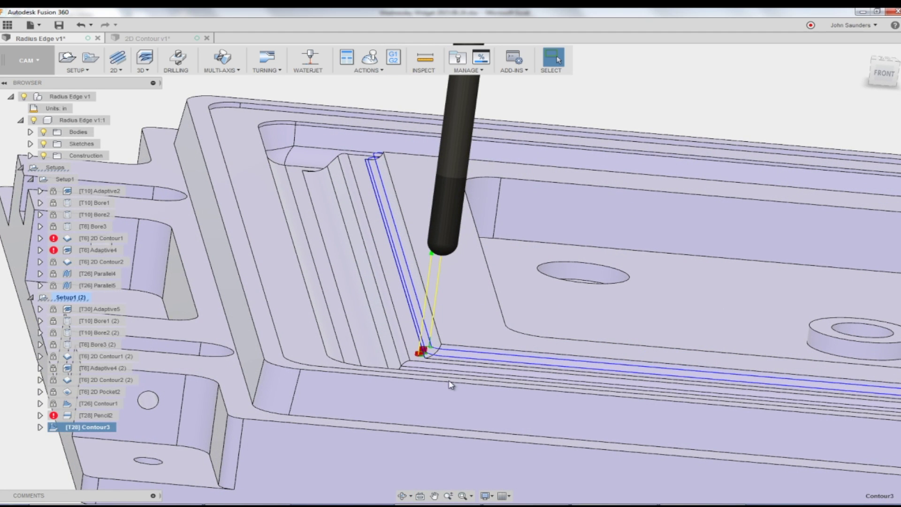
{"action": "scroll", "coordinate": [424, 356], "scroll_direction": "up", "scroll_amount": 6}
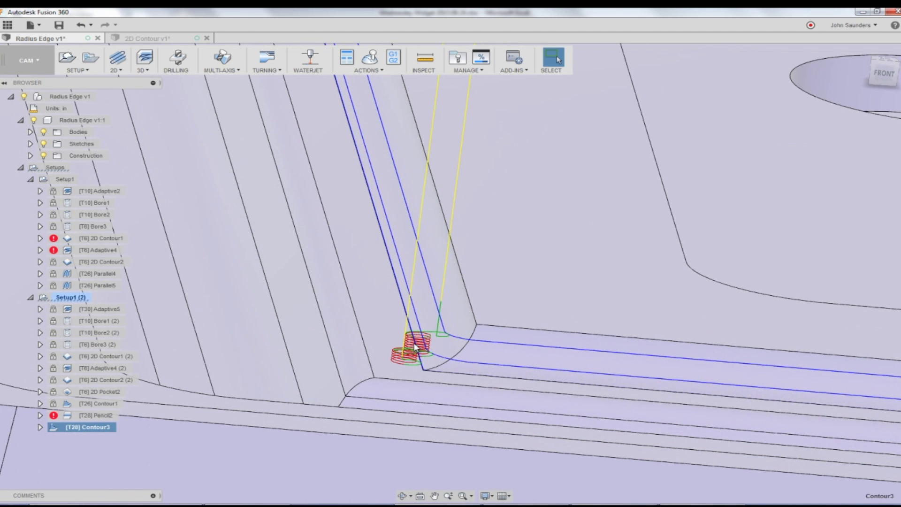
{"action": "scroll", "coordinate": [414, 347], "scroll_direction": "down", "scroll_amount": 6}
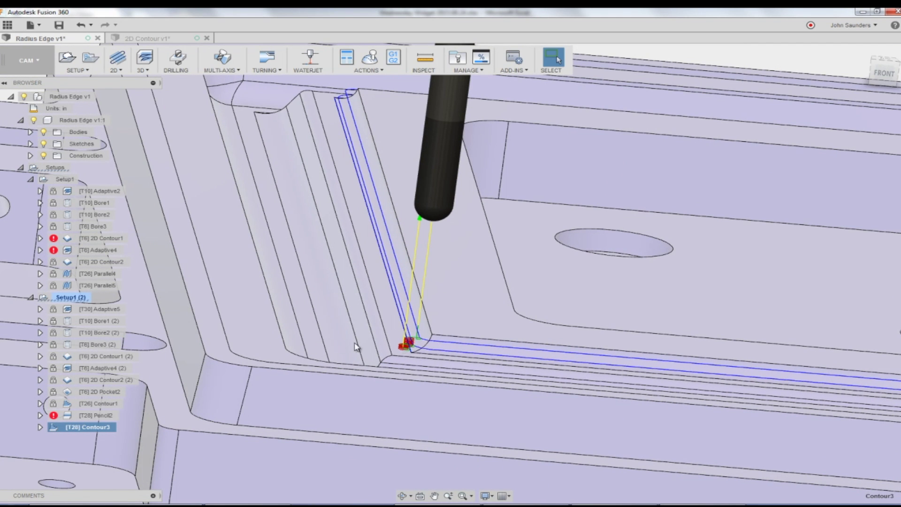
- Set Contour3's Linking ramp type to Plunge and recalculate the toolpath
{"action": "right_click", "coordinate": [92, 428]}
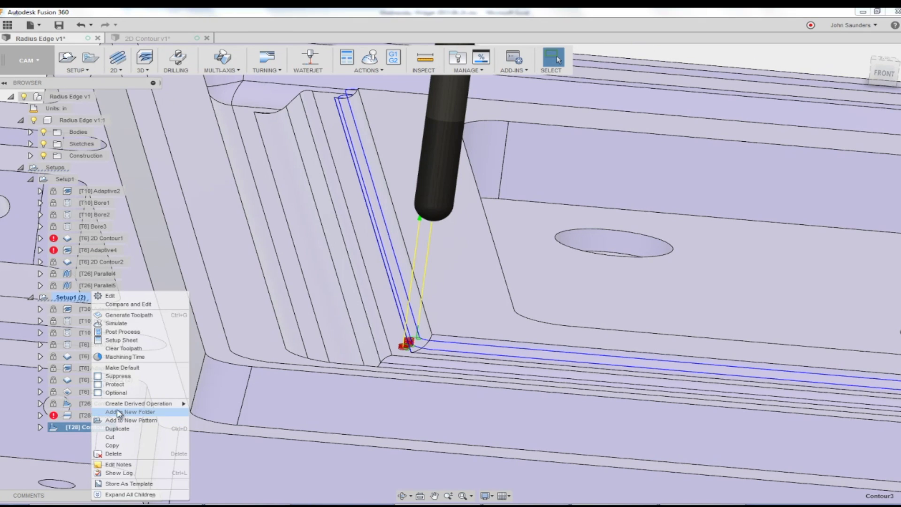
{"action": "left_click", "coordinate": [118, 298]}
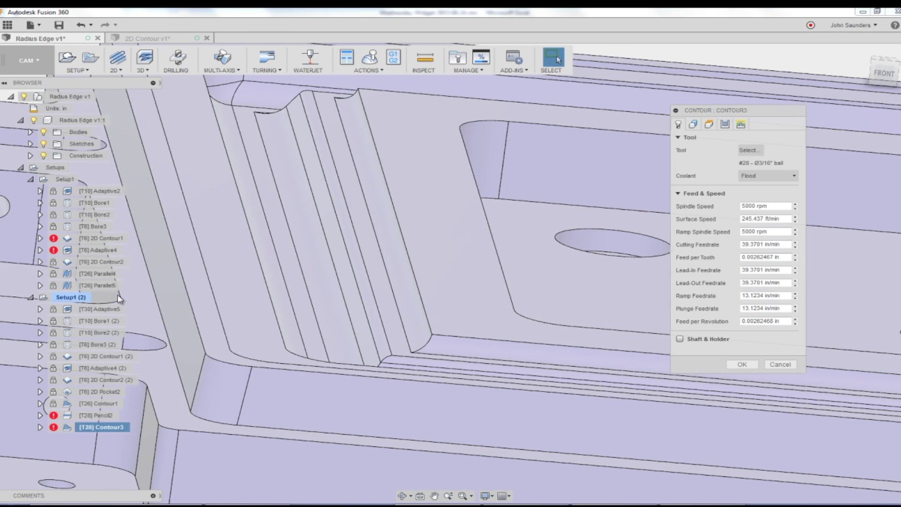
{"action": "left_click", "coordinate": [741, 126]}
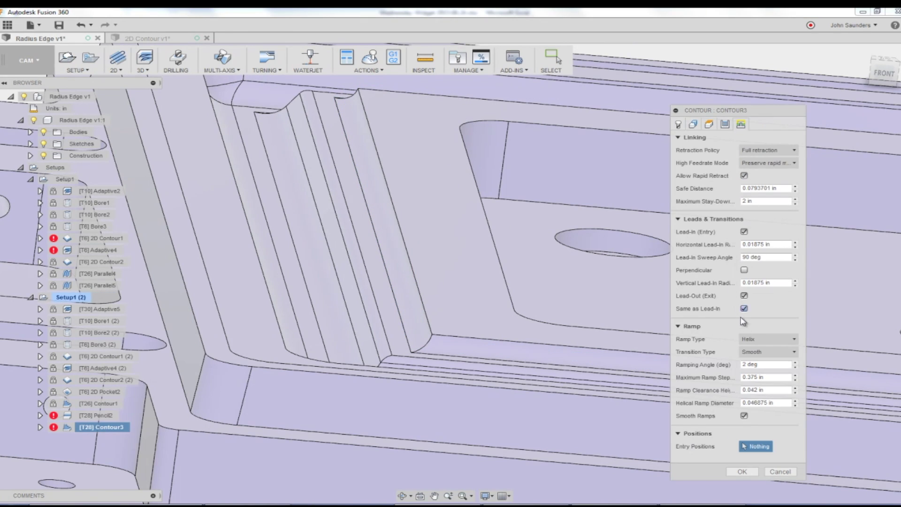
{"action": "left_click", "coordinate": [751, 339]}
{"action": "left_click", "coordinate": [754, 352]}
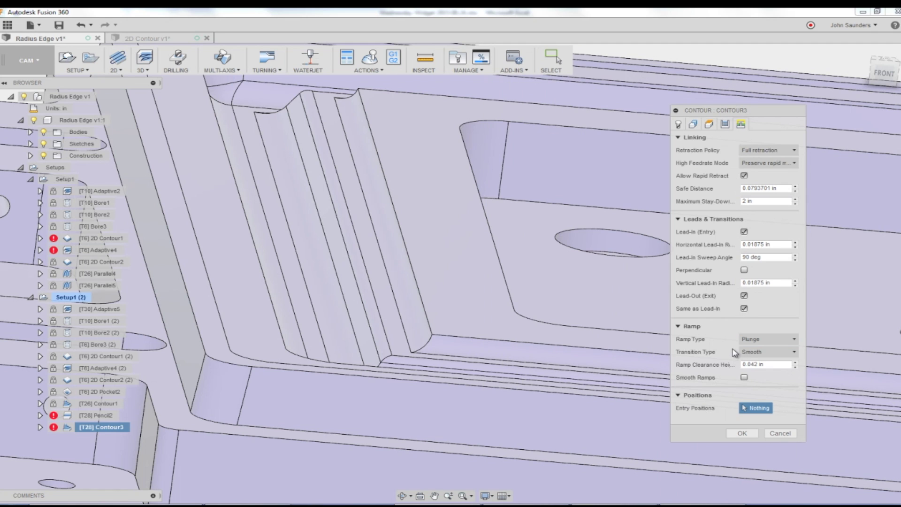
{"action": "left_click", "coordinate": [752, 429]}
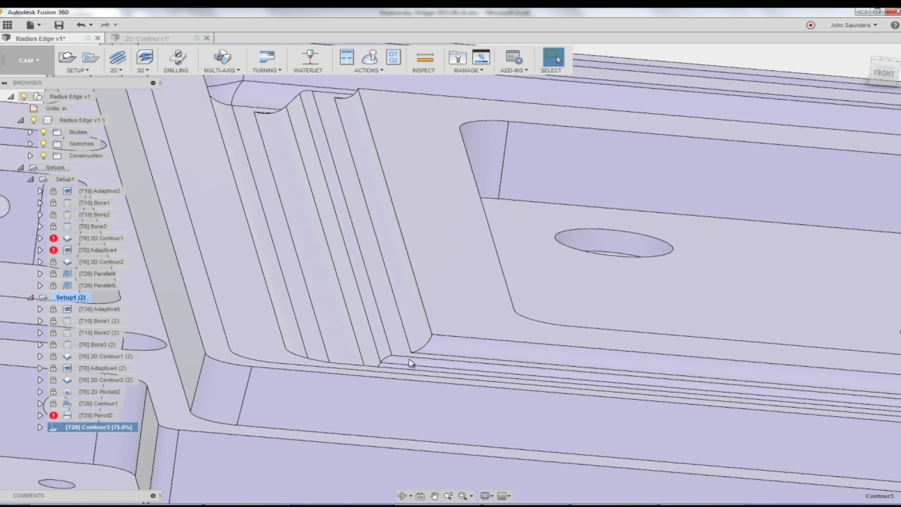
{"action": "scroll", "coordinate": [409, 346], "scroll_direction": "up", "scroll_amount": 8}
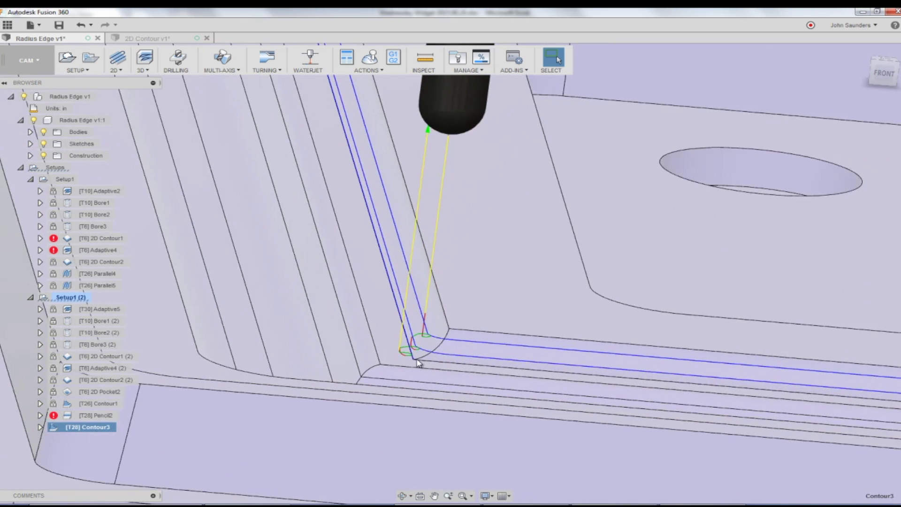
{"action": "scroll", "coordinate": [403, 347], "scroll_direction": "down", "scroll_amount": 10}
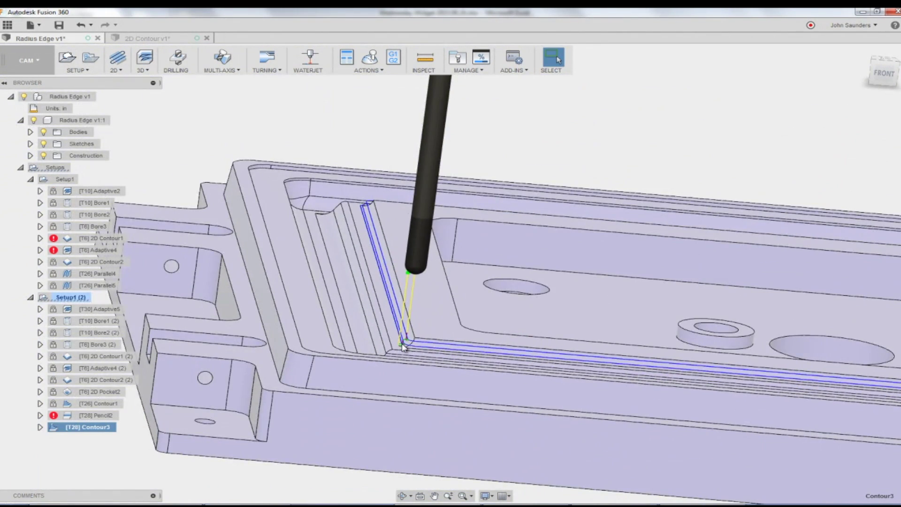
- Switch the viewport visual style to Wireframe and orbit to the toolpath corner
{"action": "left_click", "coordinate": [485, 496]}
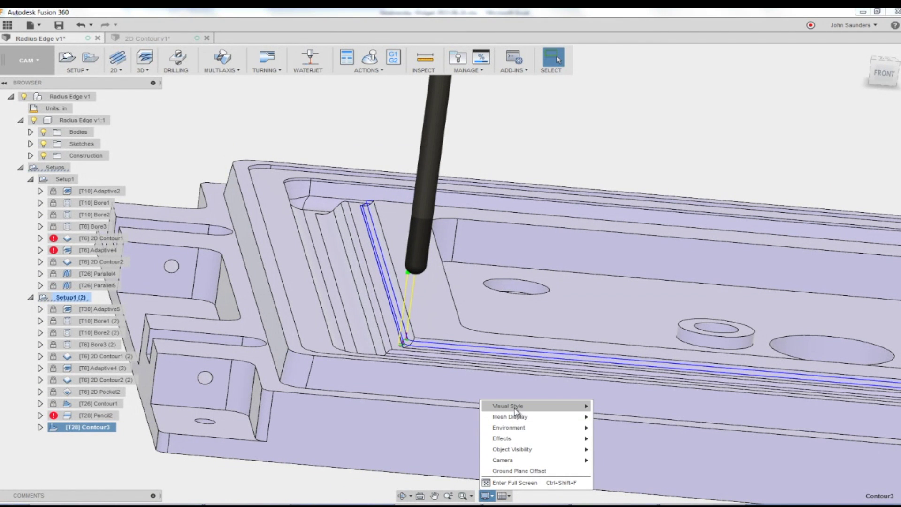
{"action": "mouse_move", "coordinate": [516, 410]}
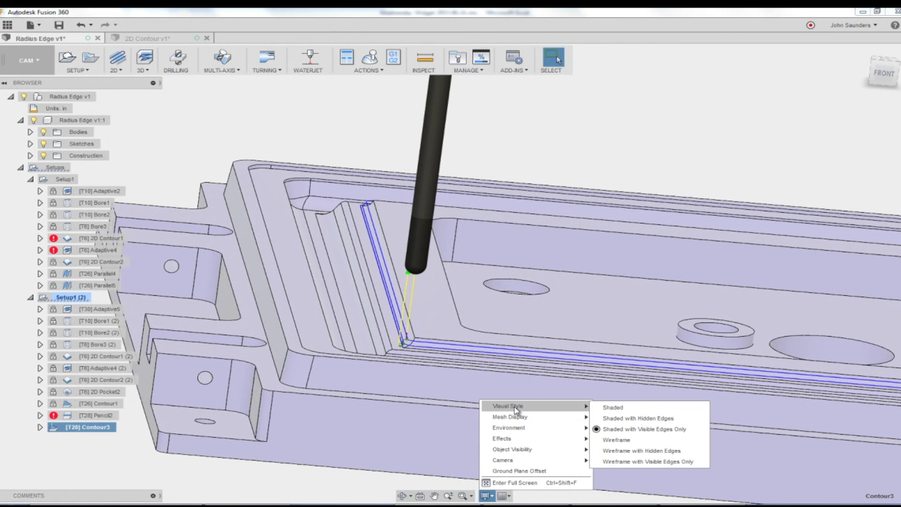
{"action": "left_click", "coordinate": [615, 440]}
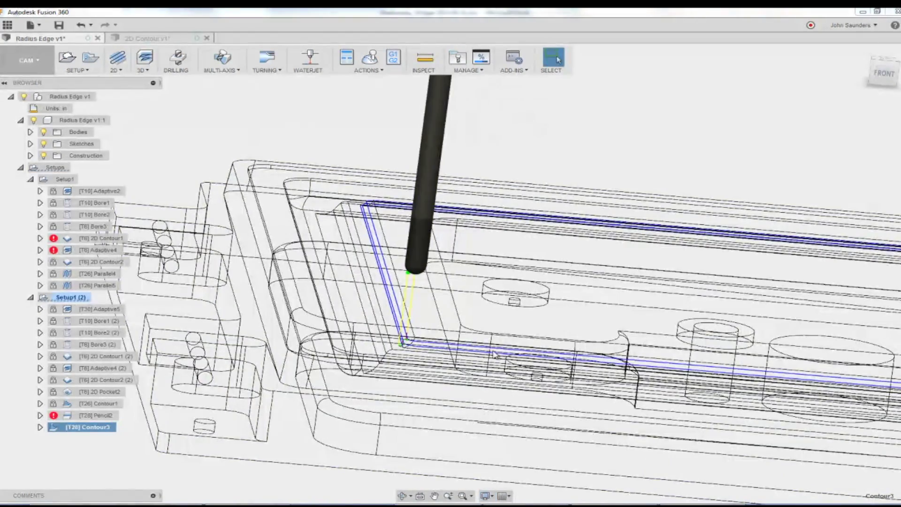
{"action": "middle_click_drag", "start_coordinate": [446, 348], "coordinate": [454, 187], "text": "shift"}
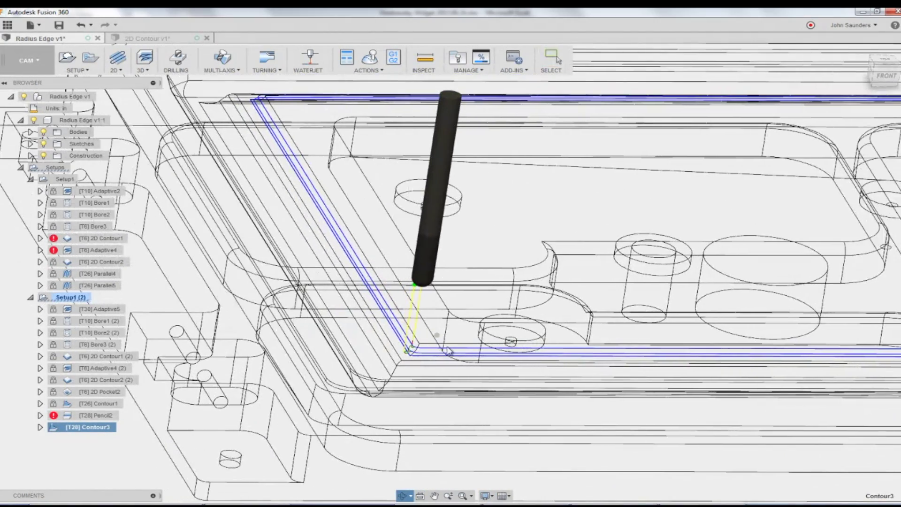
- Simulate Contour3 and move the tool to the radius-edge corner to check its entry
{"action": "left_click", "coordinate": [370, 64]}
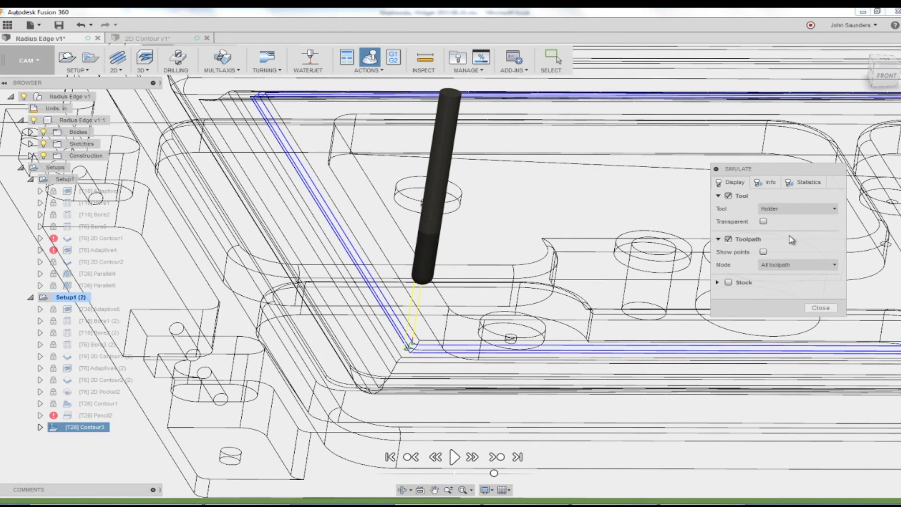
{"action": "scroll", "coordinate": [345, 366], "scroll_direction": "up", "scroll_amount": 2}
{"action": "scroll", "coordinate": [390, 369], "scroll_direction": "up", "scroll_amount": 3}
{"action": "scroll", "coordinate": [450, 324], "scroll_direction": "up", "scroll_amount": 2}
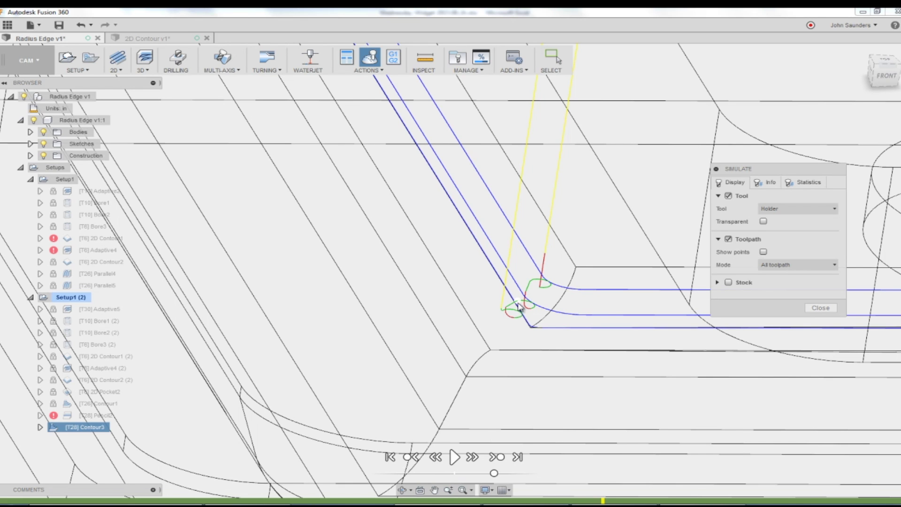
{"action": "scroll", "coordinate": [516, 306], "scroll_direction": "up", "scroll_amount": 3}
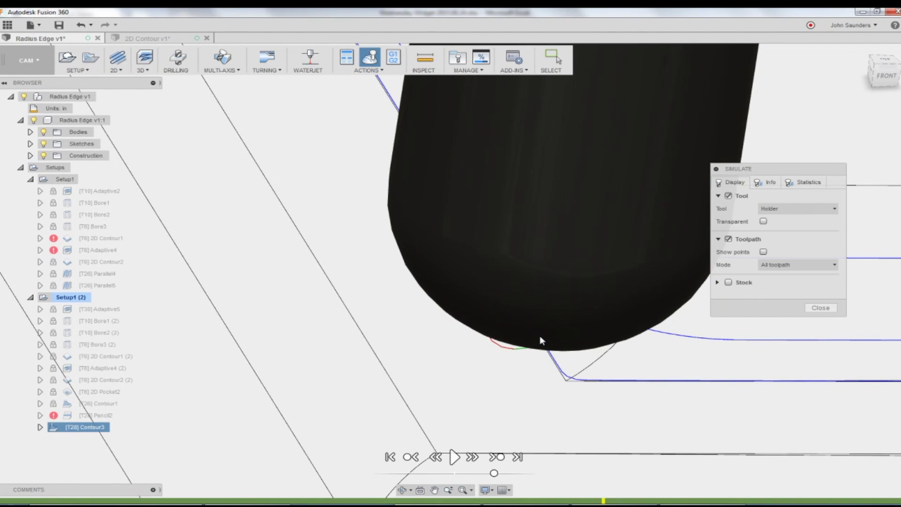
{"action": "scroll", "coordinate": [542, 341], "scroll_direction": "down", "scroll_amount": 3}
{"action": "middle_click_drag", "start_coordinate": [556, 358], "coordinate": [441, 294], "text": "shift"}
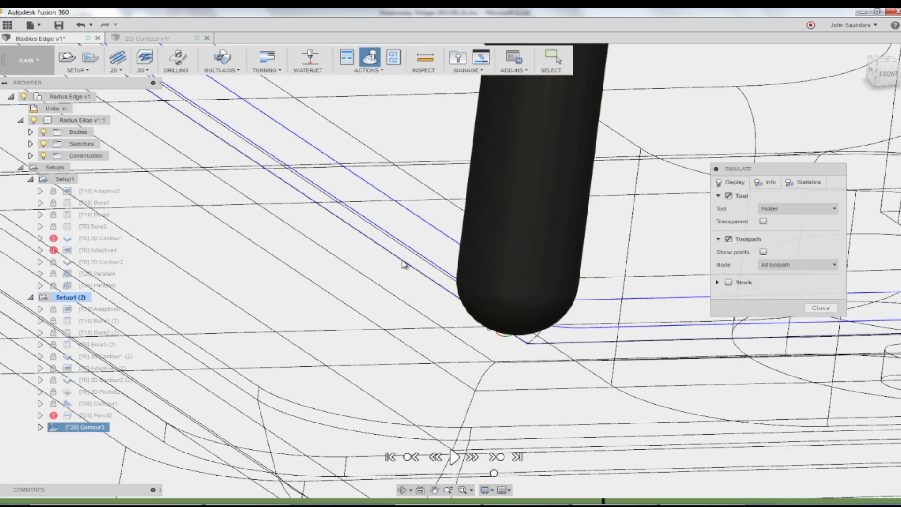
{"action": "middle_click_drag", "start_coordinate": [192, 96], "coordinate": [251, 224], "text": "shift"}
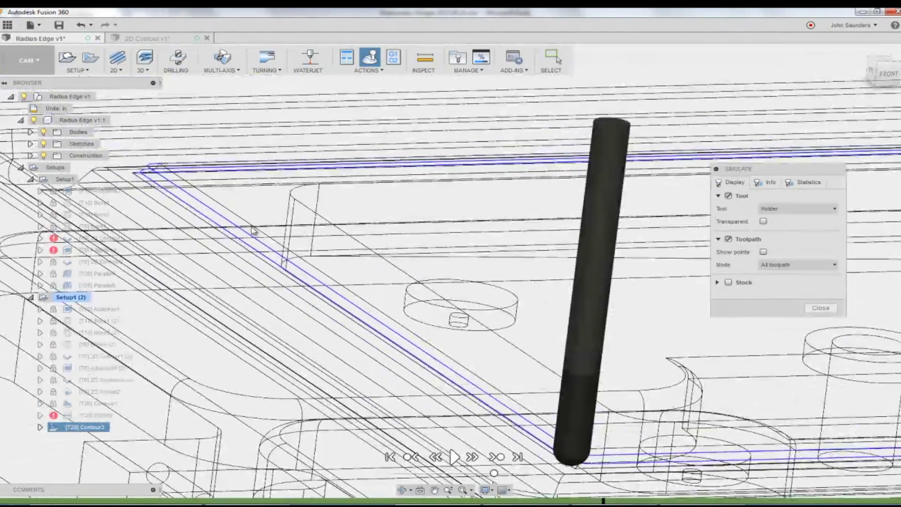
{"action": "left_click", "coordinate": [143, 178]}
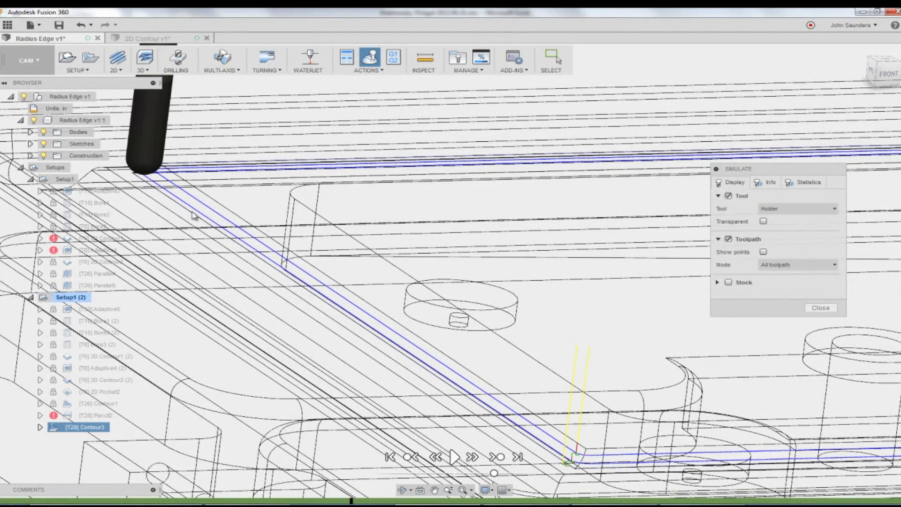
{"action": "scroll", "coordinate": [526, 381], "scroll_direction": "up", "scroll_amount": 4}
{"action": "scroll", "coordinate": [490, 314], "scroll_direction": "up", "scroll_amount": 6}
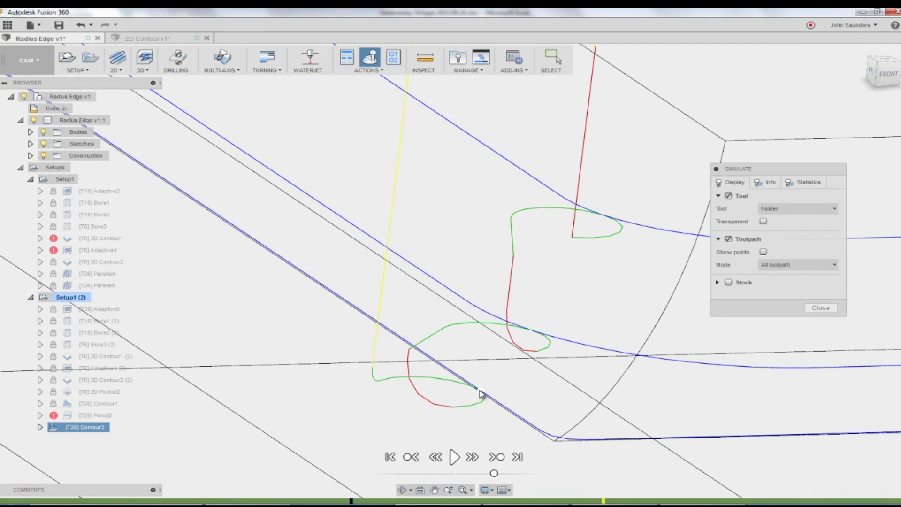
{"action": "scroll", "coordinate": [484, 396], "scroll_direction": "down", "scroll_amount": 10}
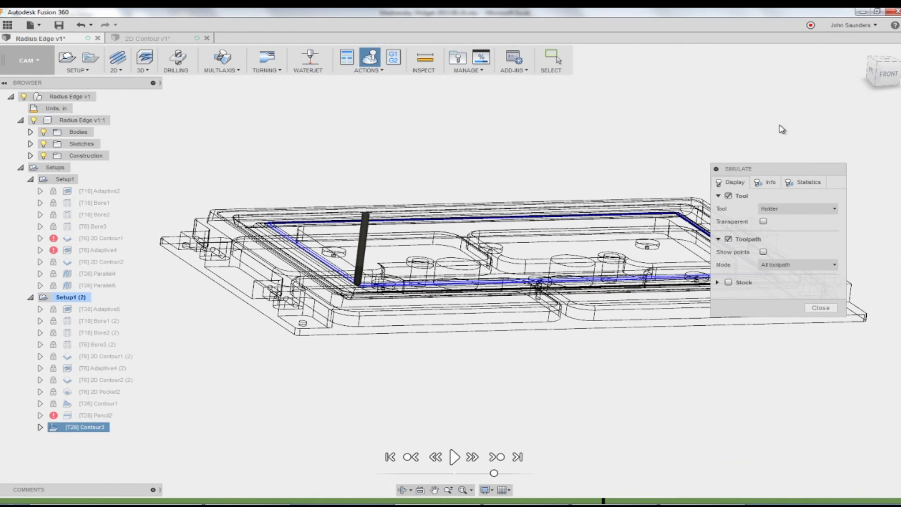
- Switch to the front view and zoom in on the simulated ball tool at the radius
{"action": "left_click", "coordinate": [888, 77]}
{"action": "scroll", "coordinate": [329, 246], "scroll_direction": "up", "scroll_amount": 8}
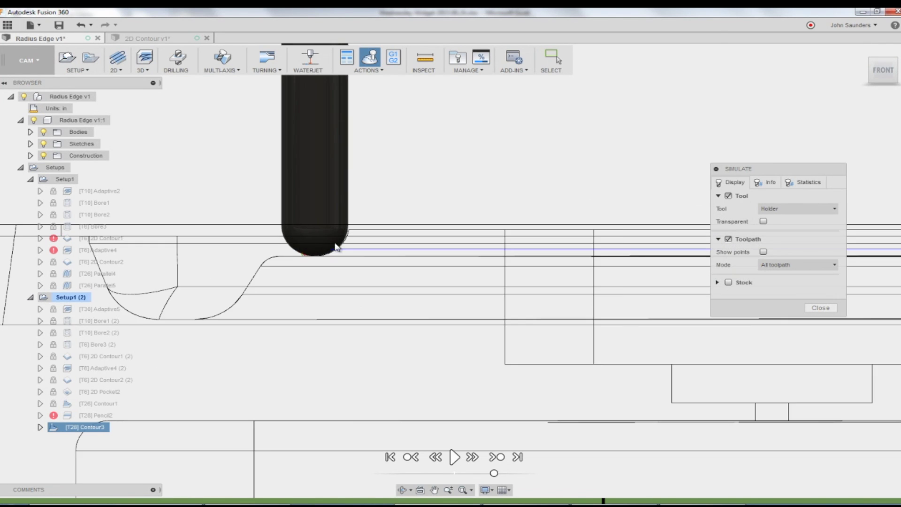
{"action": "scroll", "coordinate": [336, 247], "scroll_direction": "up", "scroll_amount": 10}
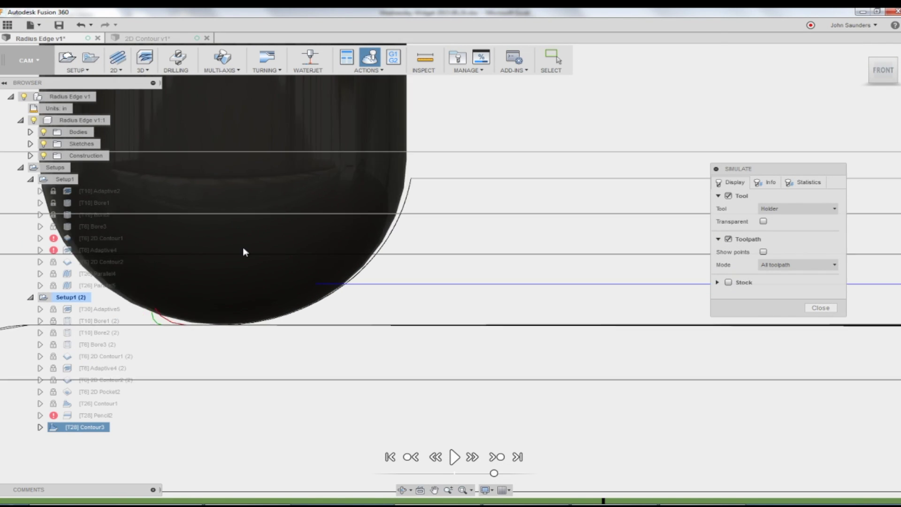
{"action": "scroll", "coordinate": [187, 209], "scroll_direction": "down", "scroll_amount": 2}
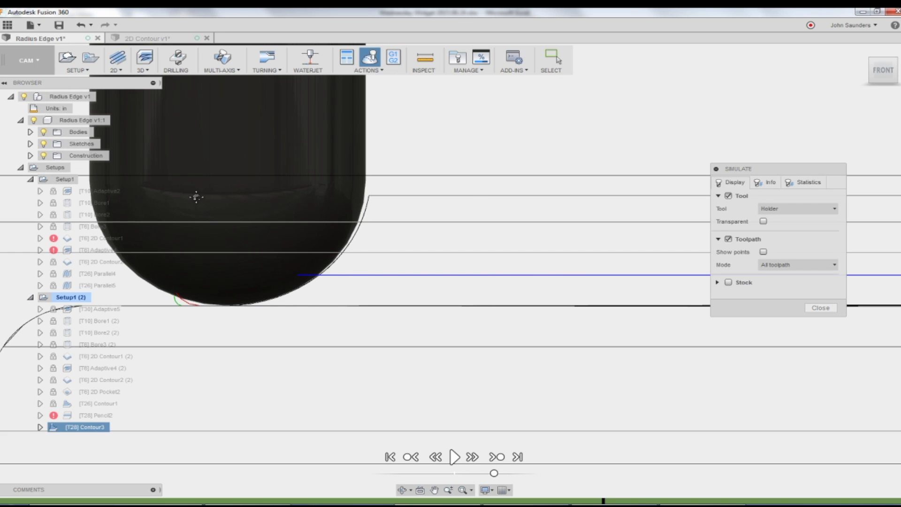
{"action": "middle_click_drag", "start_coordinate": [196, 197], "coordinate": [192, 203]}
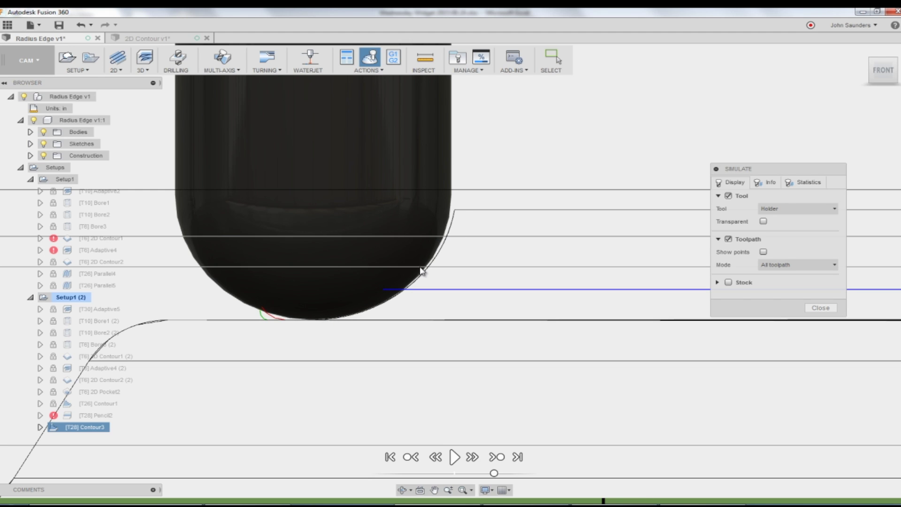
{"action": "scroll", "coordinate": [366, 300], "scroll_direction": "up", "scroll_amount": 3}
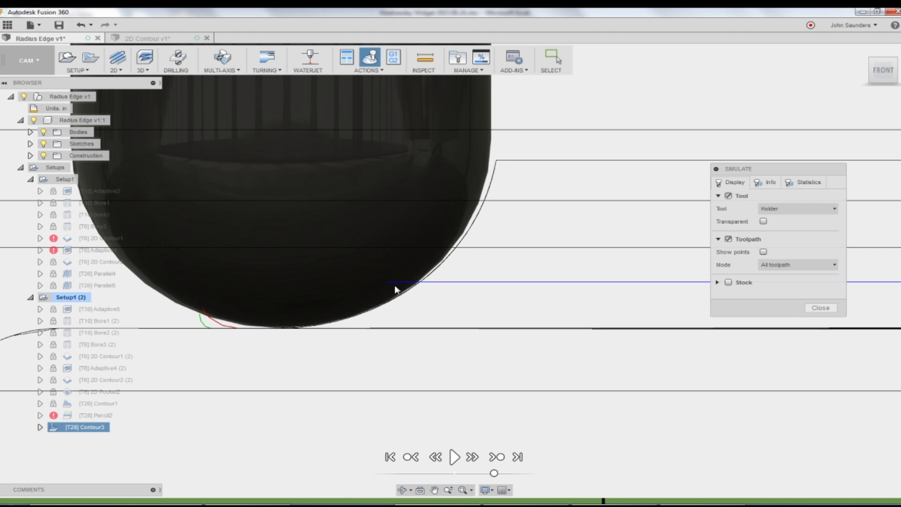
{"action": "scroll", "coordinate": [387, 285], "scroll_direction": "down", "scroll_amount": 5}
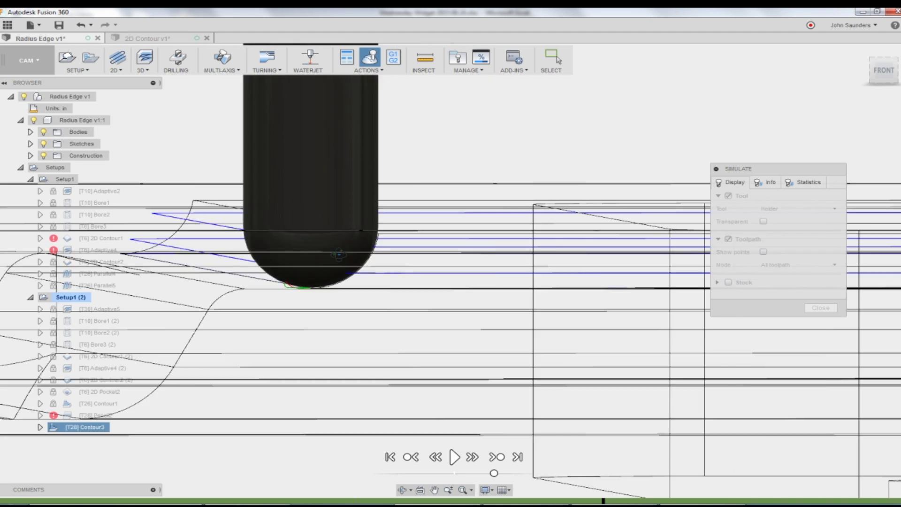
{"action": "scroll", "coordinate": [418, 345], "scroll_direction": "down", "scroll_amount": 5}
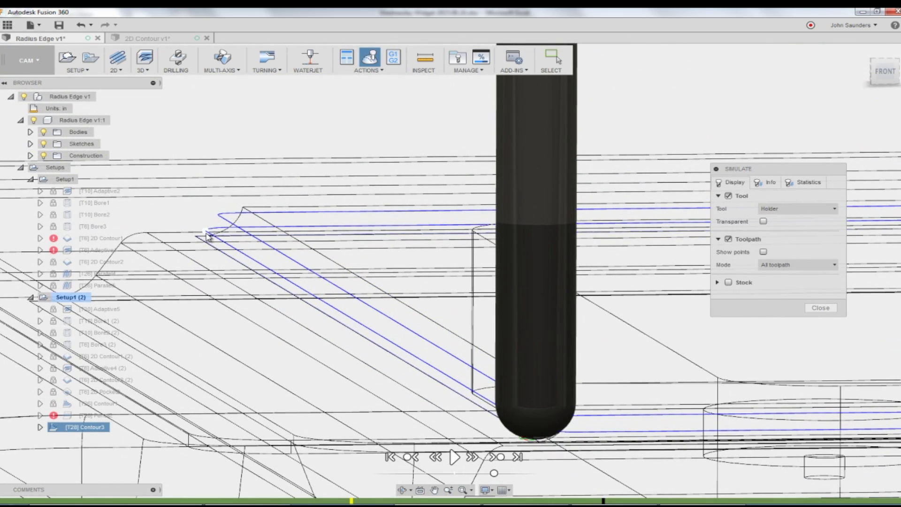
- Move the simulated tool to a toolpath point, inspect the holder closely, and close the simulation
{"action": "left_click", "coordinate": [206, 233]}
{"action": "scroll", "coordinate": [530, 401], "scroll_direction": "up", "scroll_amount": 5}
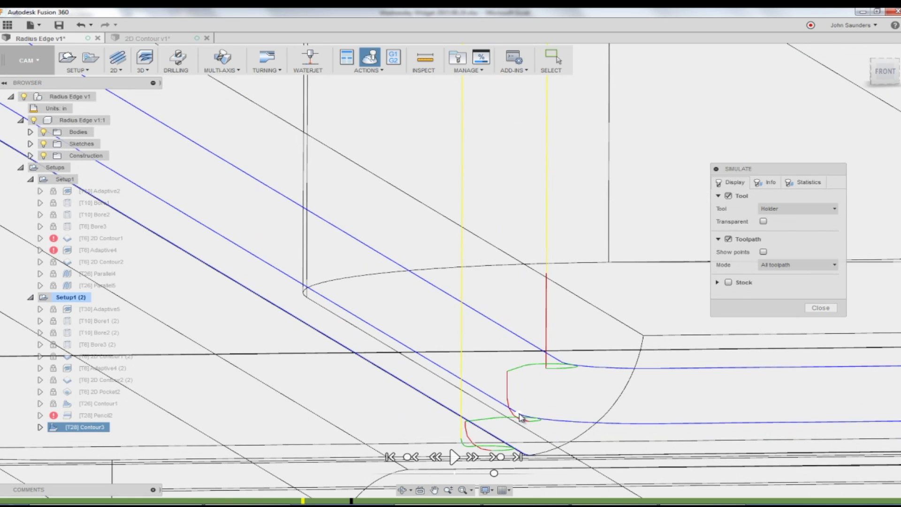
{"action": "scroll", "coordinate": [516, 413], "scroll_direction": "up", "scroll_amount": 4}
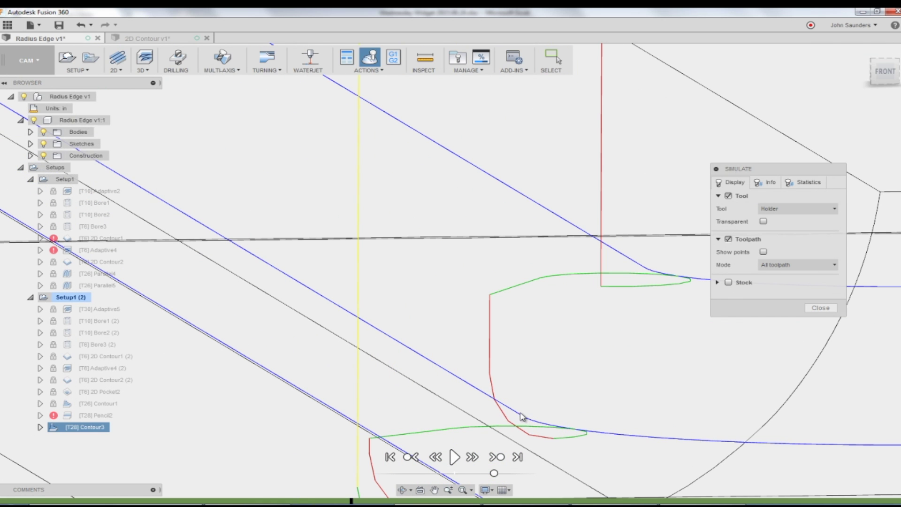
{"action": "scroll", "coordinate": [525, 419], "scroll_direction": "up", "scroll_amount": 3}
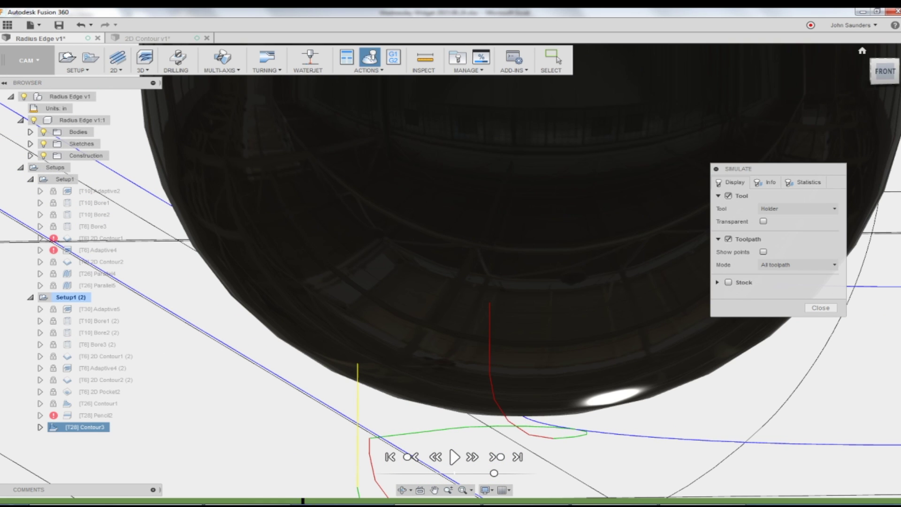
{"action": "scroll", "coordinate": [533, 296], "scroll_direction": "up", "scroll_amount": 3}
{"action": "scroll", "coordinate": [371, 254], "scroll_direction": "down", "scroll_amount": 4}
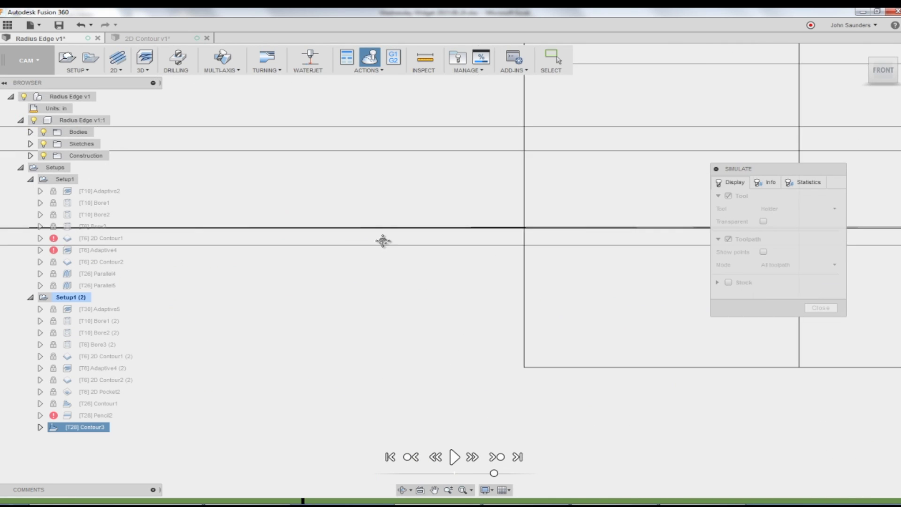
{"action": "scroll", "coordinate": [483, 242], "scroll_direction": "up", "scroll_amount": 2}
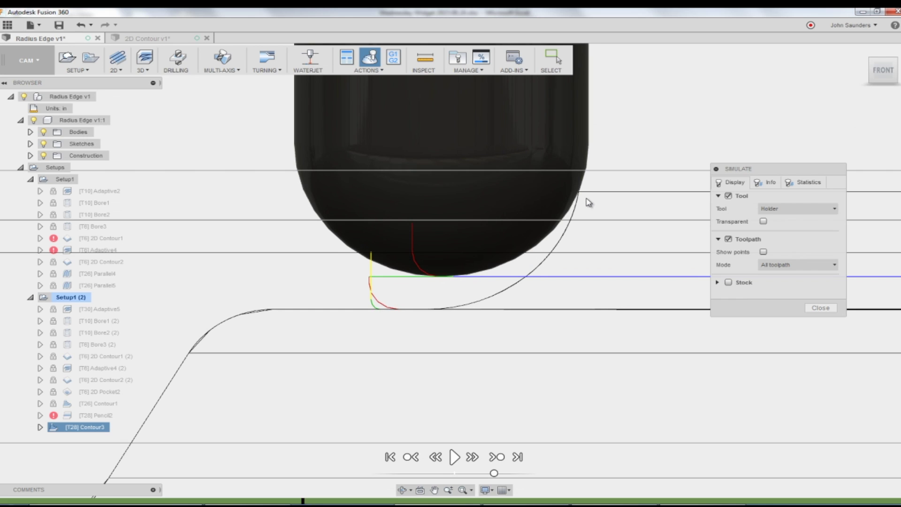
{"action": "scroll", "coordinate": [581, 197], "scroll_direction": "up", "scroll_amount": 2}
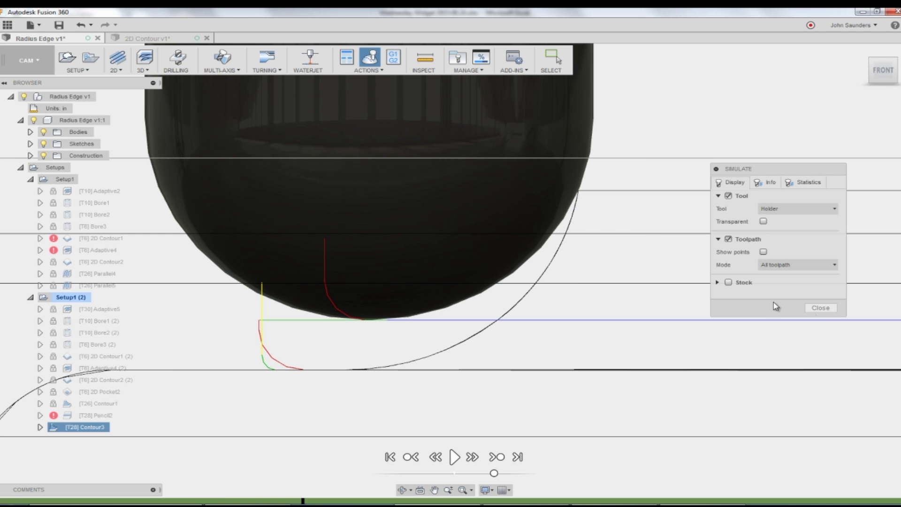
{"action": "left_click", "coordinate": [820, 307]}
- Reduce Contour3's Maximum Stepdown to 0.005 in and regenerate the toolpath
{"action": "scroll", "coordinate": [475, 226], "scroll_direction": "down", "scroll_amount": 2}
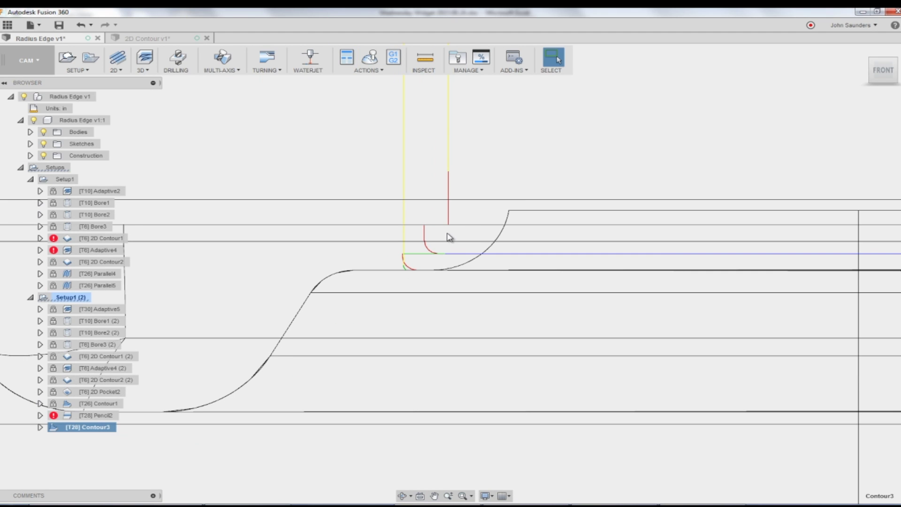
{"action": "right_click", "coordinate": [104, 428]}
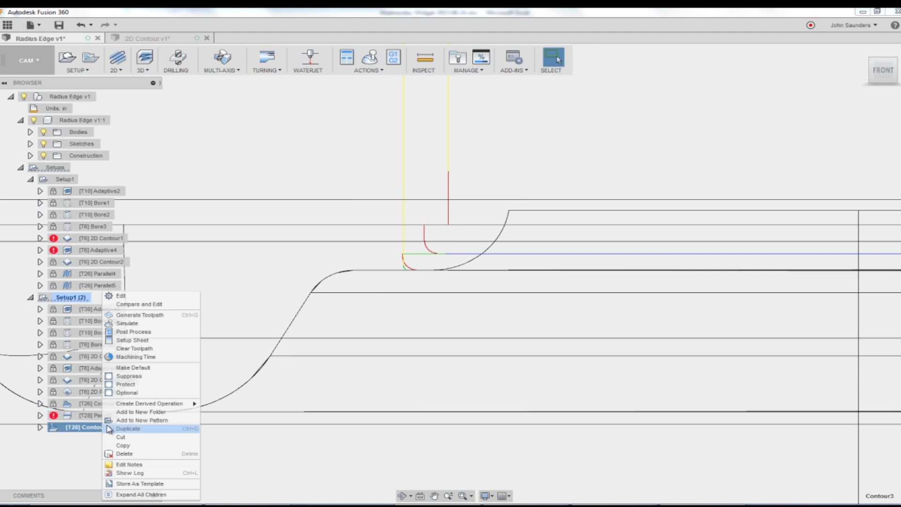
{"action": "left_click", "coordinate": [135, 299]}
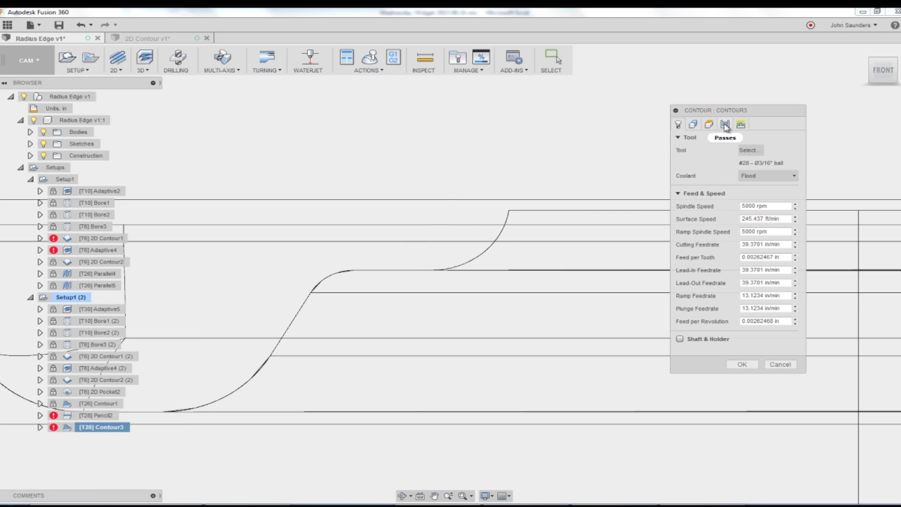
{"action": "left_click", "coordinate": [725, 125]}
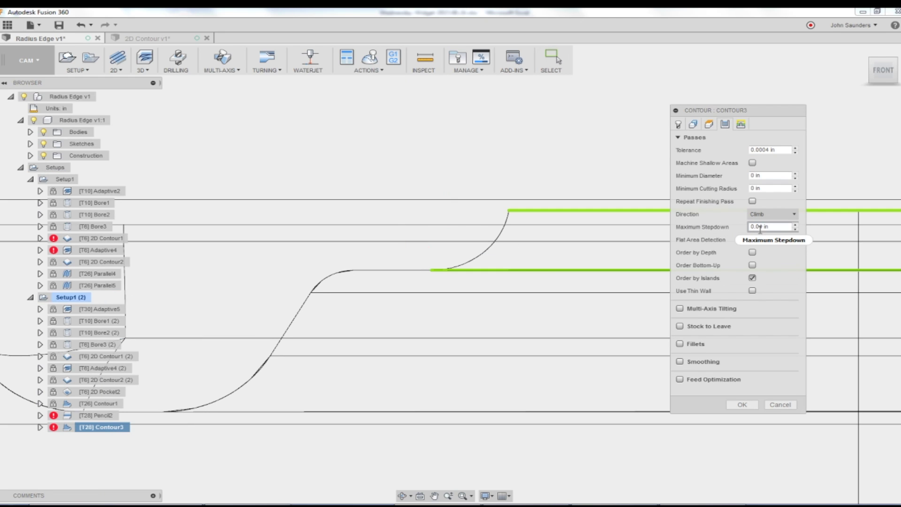
{"action": "left_click_drag", "start_coordinate": [761, 227], "coordinate": [787, 227]}
{"action": "type", "text": "005"}
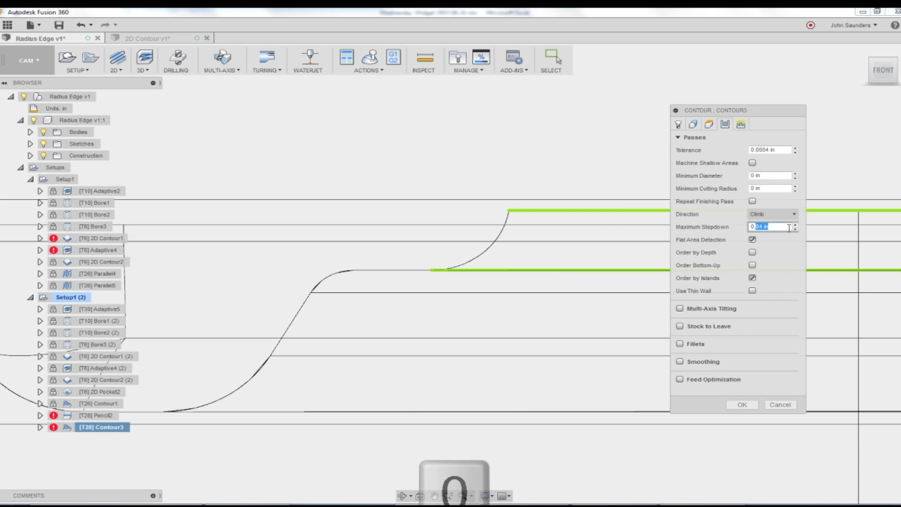
{"action": "left_click", "coordinate": [742, 404]}
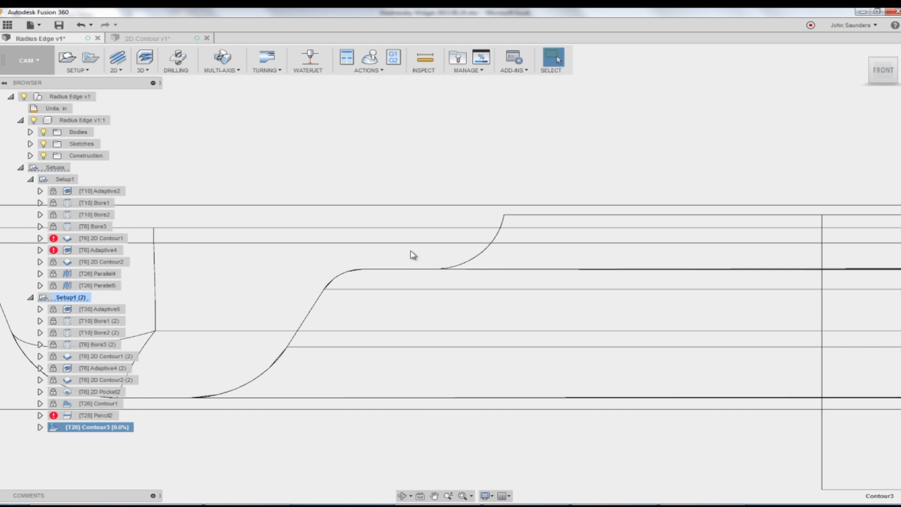
{"action": "middle_click_drag", "start_coordinate": [411, 255], "coordinate": [534, 337], "text": "shift"}
- Zoom in on the closely spaced blue Contour3 passes at the radius corner
{"action": "scroll", "coordinate": [533, 336], "scroll_direction": "up", "scroll_amount": 3}
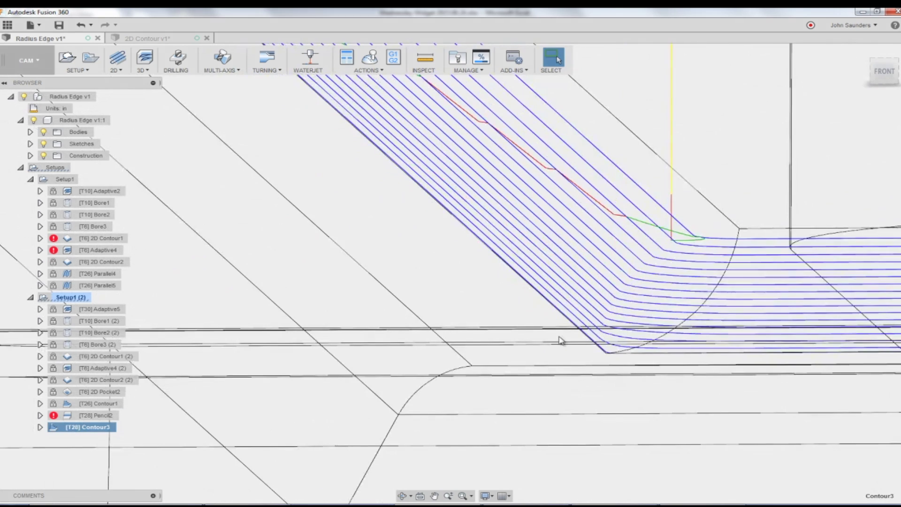
{"action": "scroll", "coordinate": [568, 336], "scroll_direction": "up", "scroll_amount": 1}
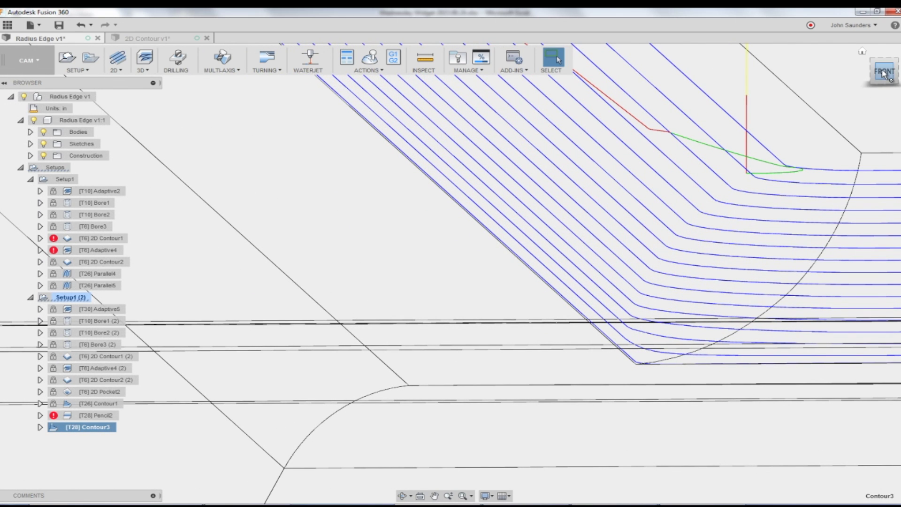
- Start simulating Contour3 and view the part straight from the FRONT
{"action": "left_click", "coordinate": [370, 58]}
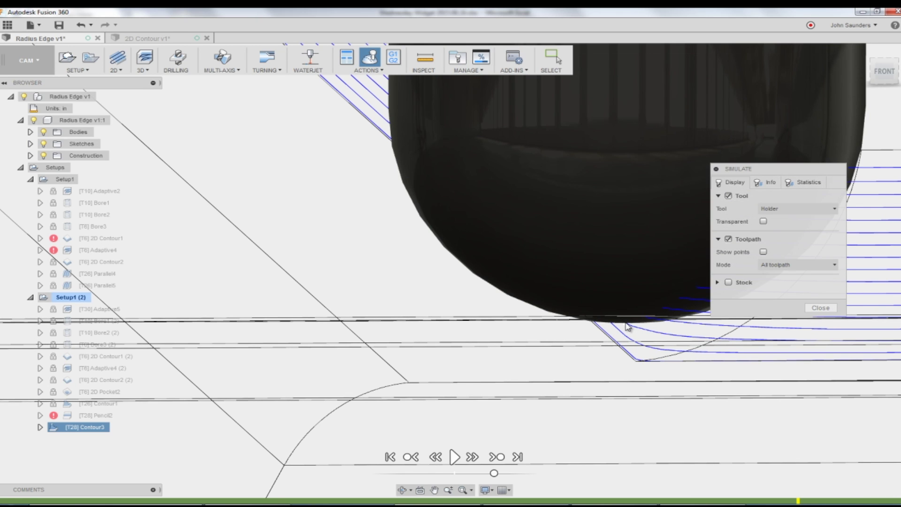
{"action": "left_click", "coordinate": [884, 70]}
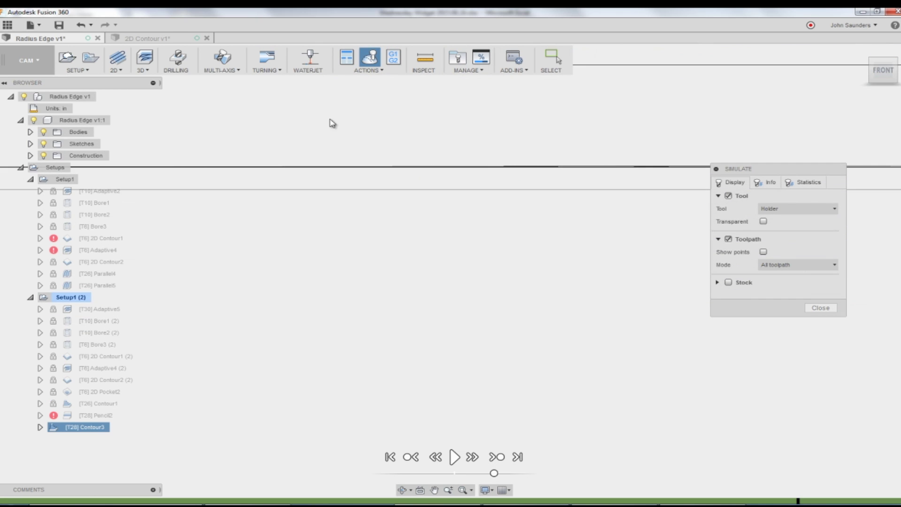
{"action": "scroll", "coordinate": [333, 127], "scroll_direction": "up", "scroll_amount": 5}
{"action": "scroll", "coordinate": [455, 197], "scroll_direction": "up", "scroll_amount": 2}
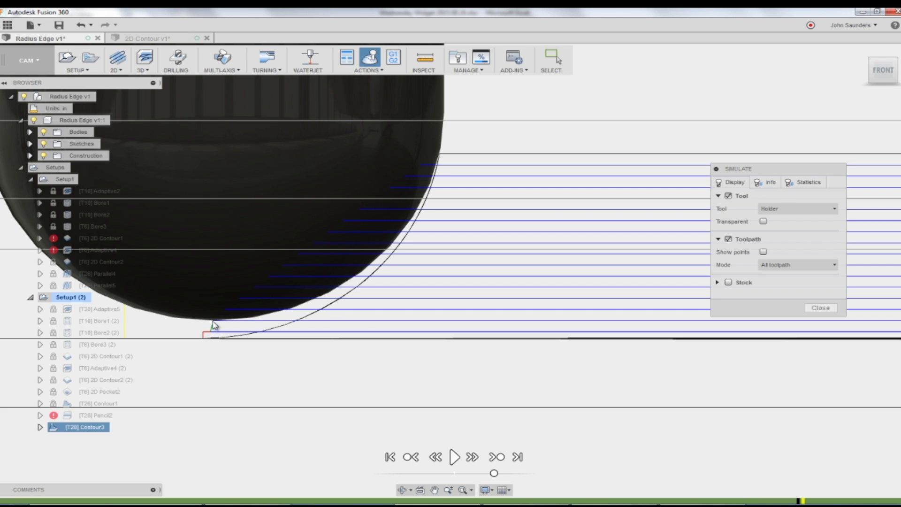
{"action": "scroll", "coordinate": [214, 325], "scroll_direction": "up", "scroll_amount": 1}
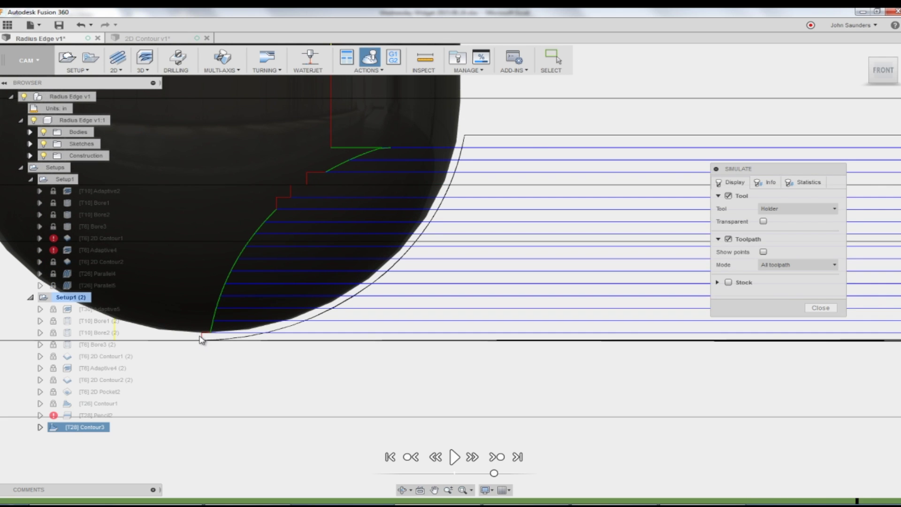
- Step the simulated tool up the radius passes to the top pass, then exit the simulation
{"action": "left_click", "coordinate": [279, 207]}
{"action": "scroll", "coordinate": [279, 213], "scroll_direction": "down", "scroll_amount": 2}
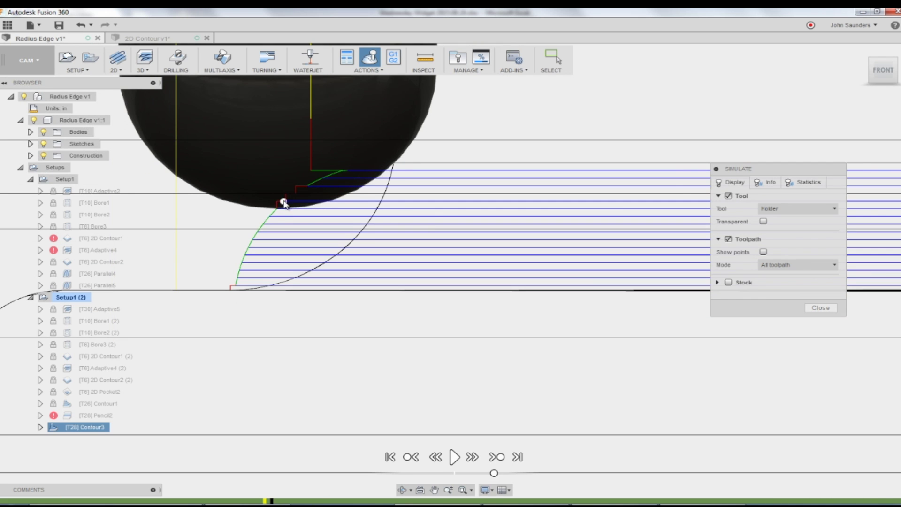
{"action": "left_click", "coordinate": [289, 200]}
{"action": "left_click", "coordinate": [294, 191]}
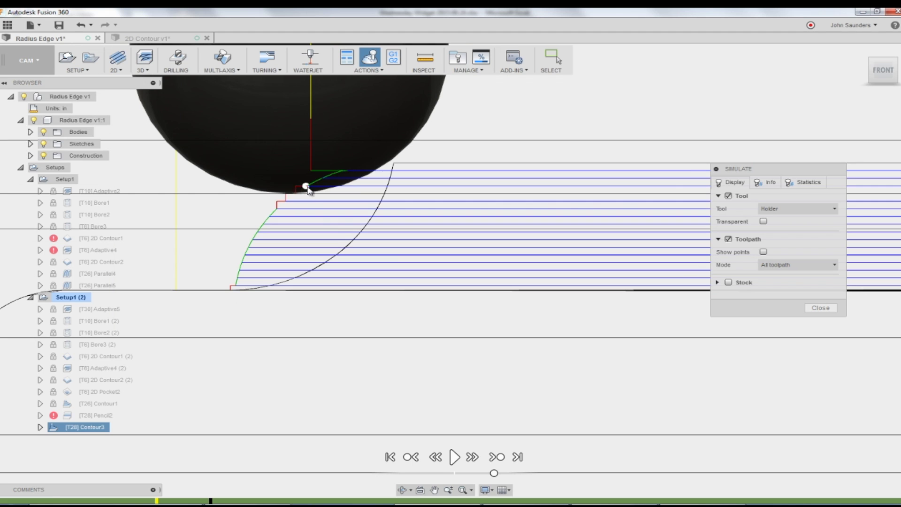
{"action": "left_click", "coordinate": [306, 189]}
{"action": "left_click", "coordinate": [327, 179]}
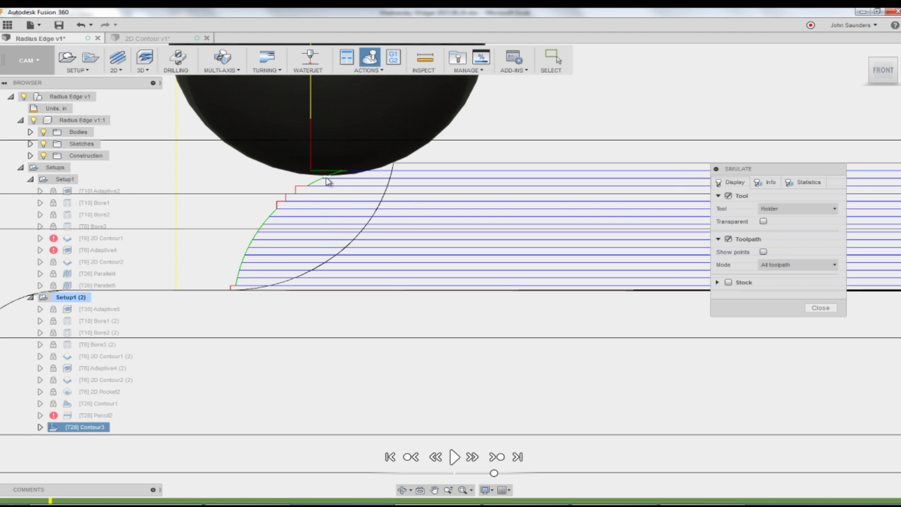
{"action": "left_click", "coordinate": [346, 172]}
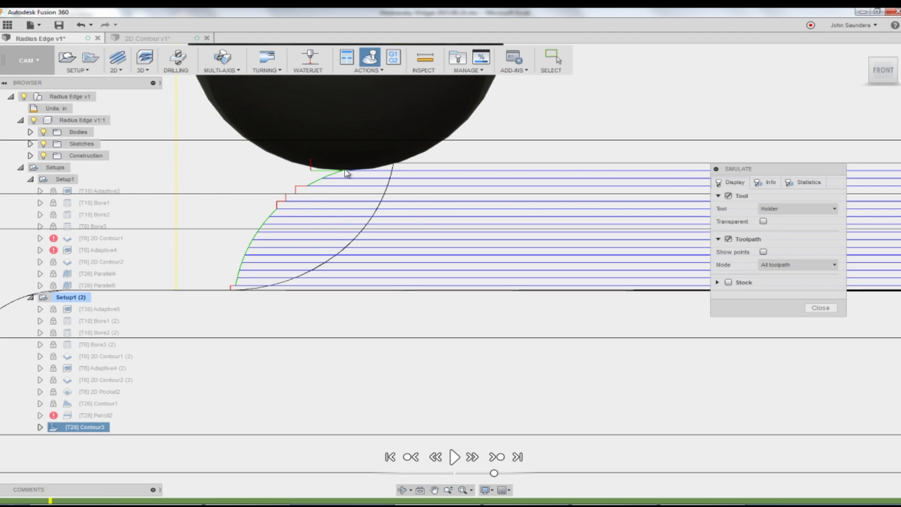
{"action": "scroll", "coordinate": [345, 173], "scroll_direction": "down", "scroll_amount": 2}
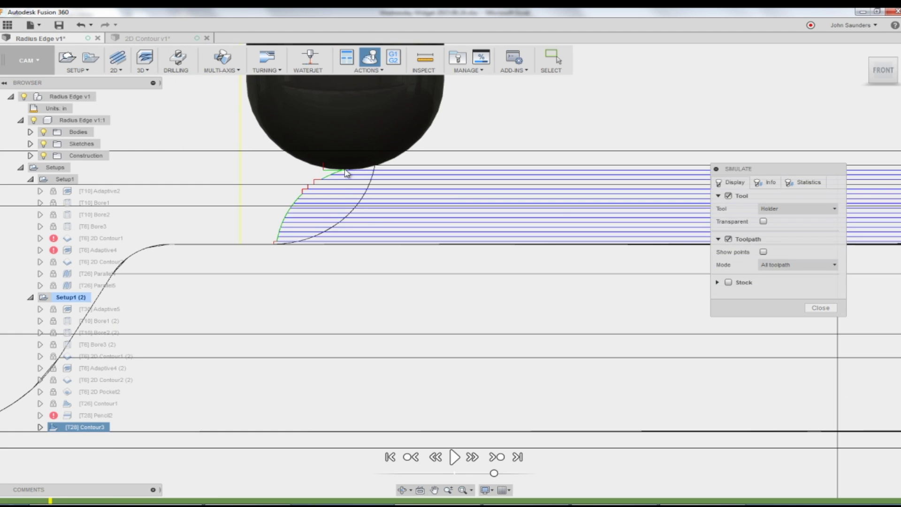
{"action": "left_click", "coordinate": [821, 307]}
- Edit Contour3, check Contact Point Boundary on the Geometry tab, and confirm with OK
{"action": "right_click", "coordinate": [79, 432]}
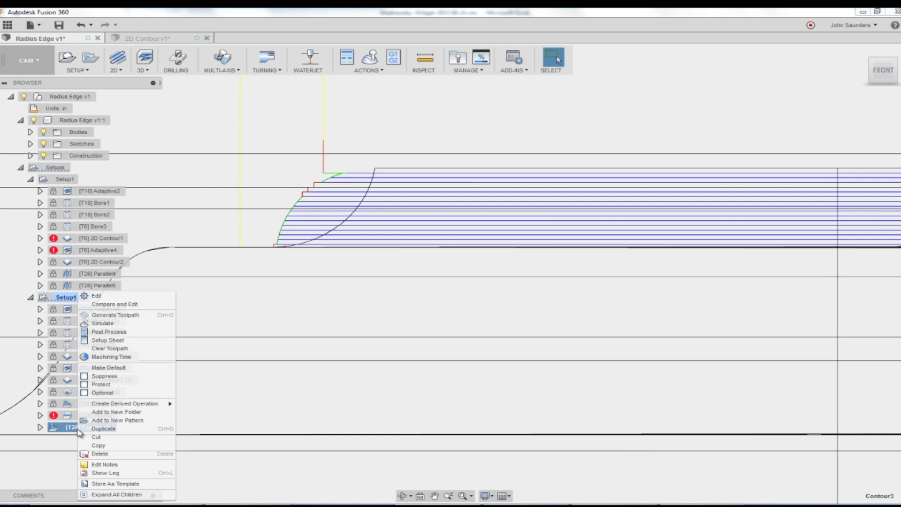
{"action": "left_click", "coordinate": [119, 296]}
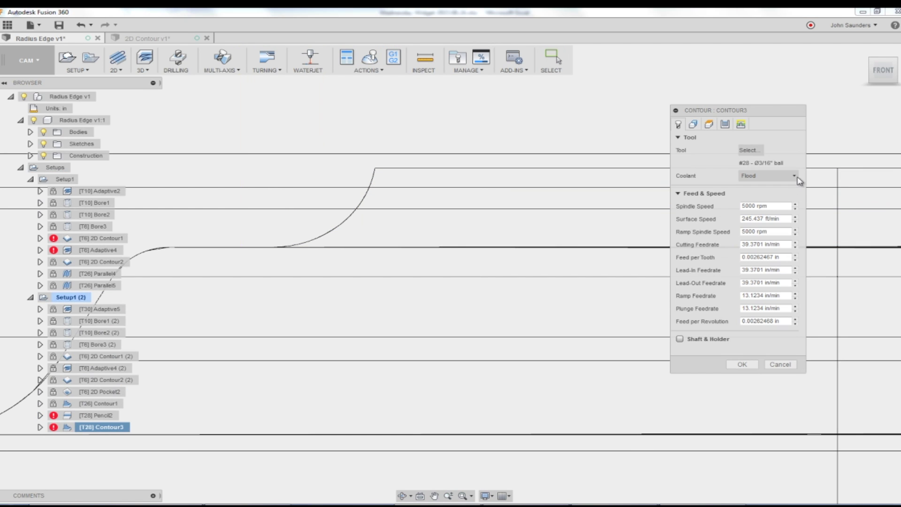
{"action": "left_click", "coordinate": [694, 126]}
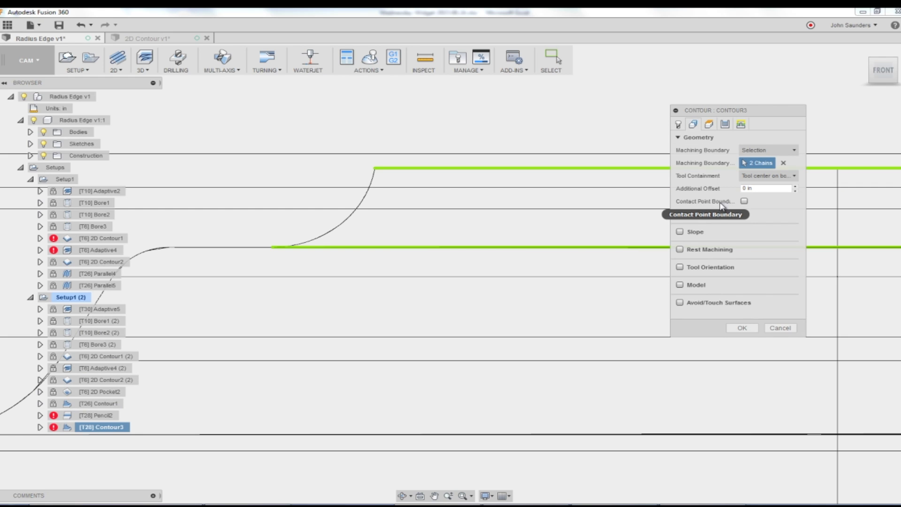
{"action": "mouse_move", "coordinate": [745, 206]}
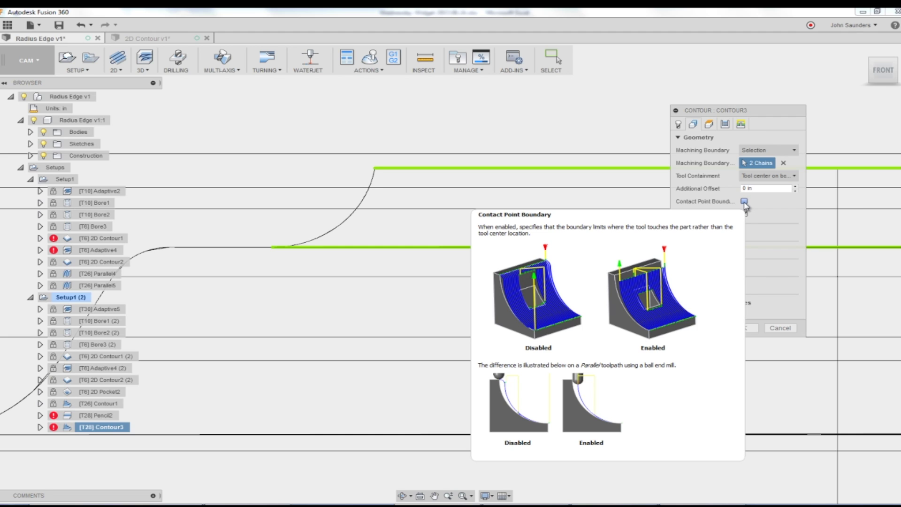
{"action": "left_click", "coordinate": [744, 201]}
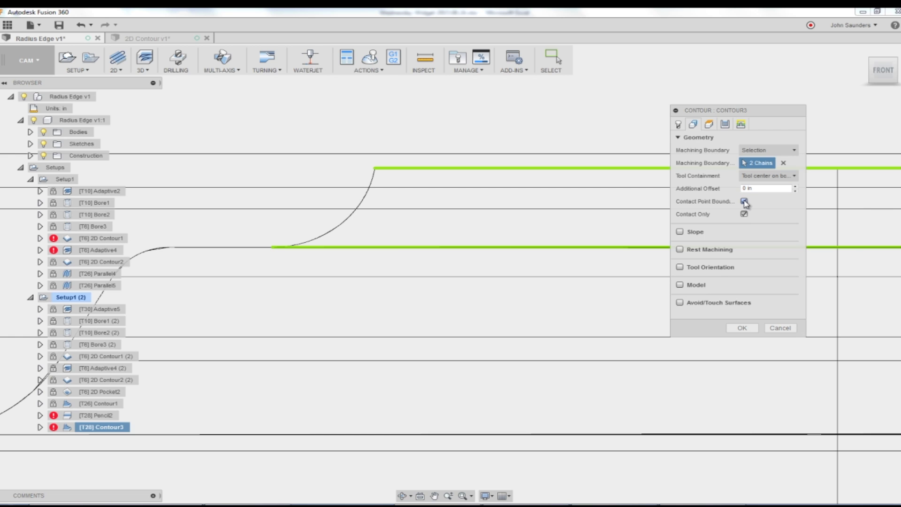
{"action": "left_click", "coordinate": [750, 328]}
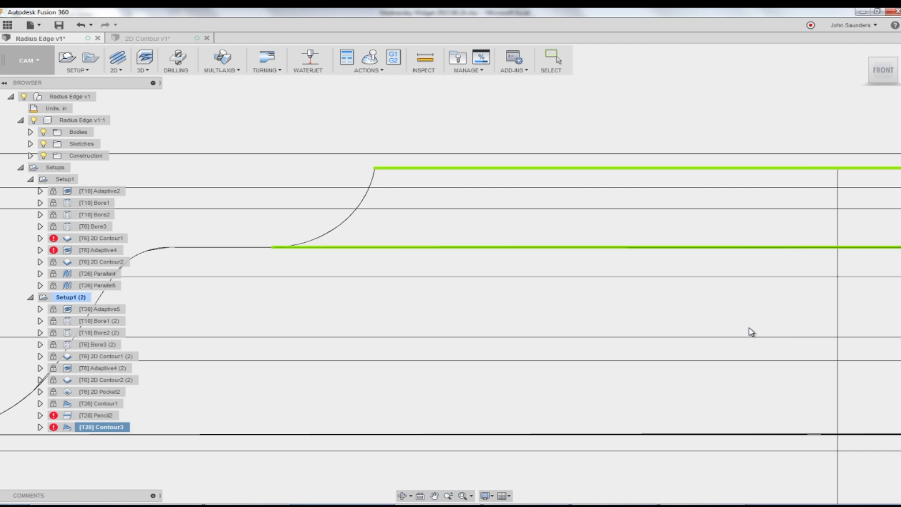
{"action": "scroll", "coordinate": [305, 205], "scroll_direction": "down", "scroll_amount": 5}
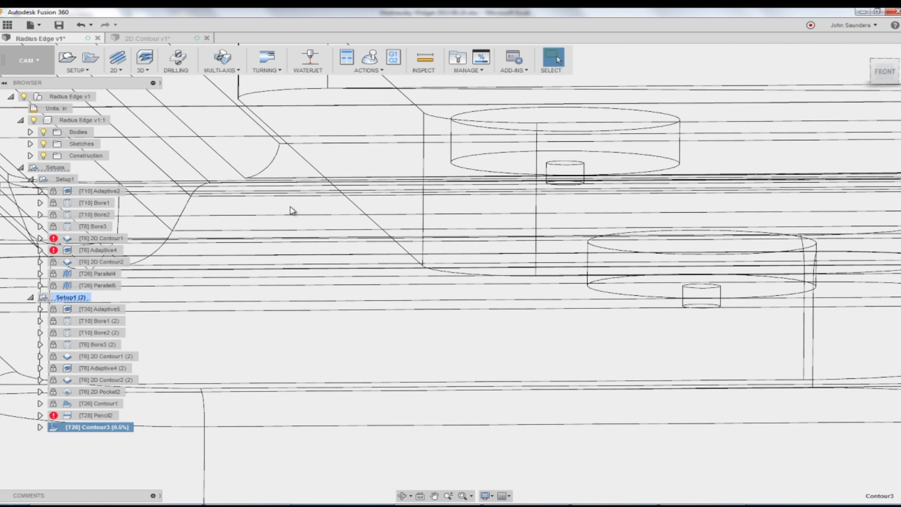
- Pan the part into view, reopen Contour3's Geometry settings, and confirm with OK to regenerate
{"action": "middle_click_drag", "start_coordinate": [250, 172], "coordinate": [432, 334]}
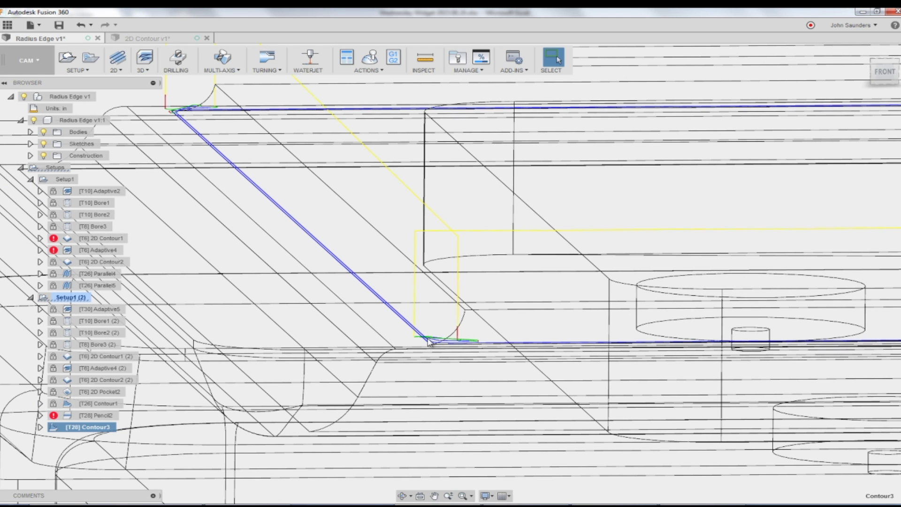
{"action": "scroll", "coordinate": [428, 342], "scroll_direction": "up", "scroll_amount": 2}
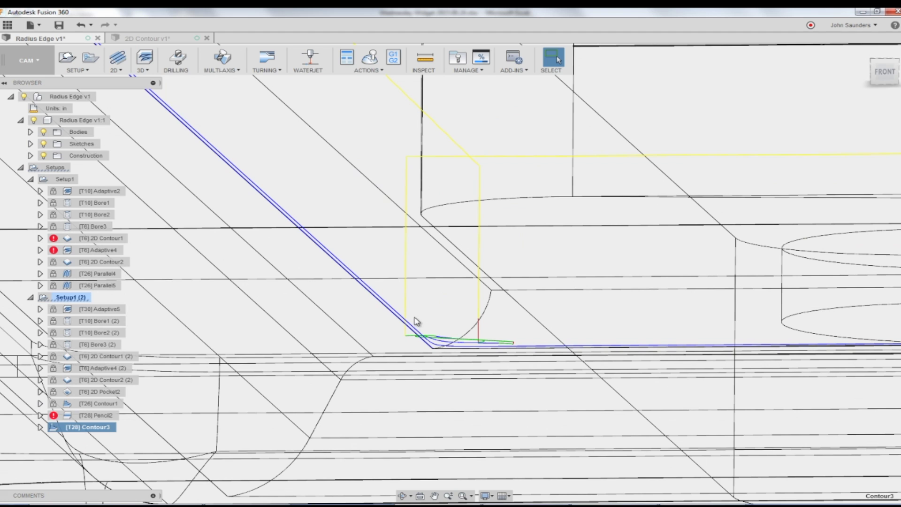
{"action": "scroll", "coordinate": [372, 305], "scroll_direction": "down", "scroll_amount": 1}
{"action": "right_click", "coordinate": [96, 427]}
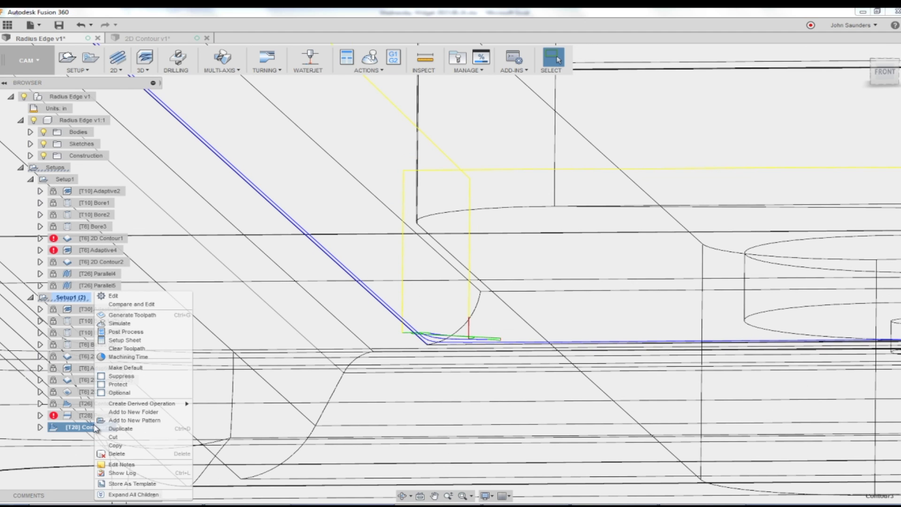
{"action": "left_click", "coordinate": [112, 296]}
{"action": "left_click", "coordinate": [693, 124]}
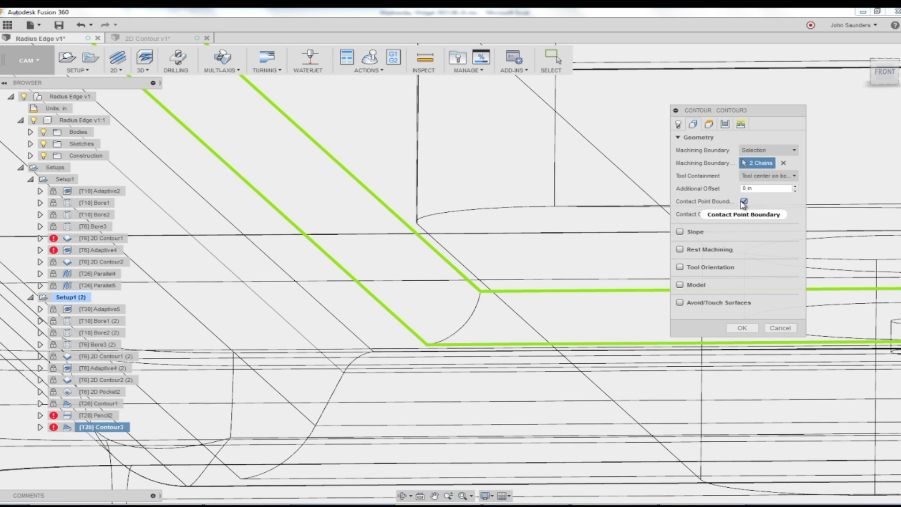
{"action": "left_click", "coordinate": [741, 328]}
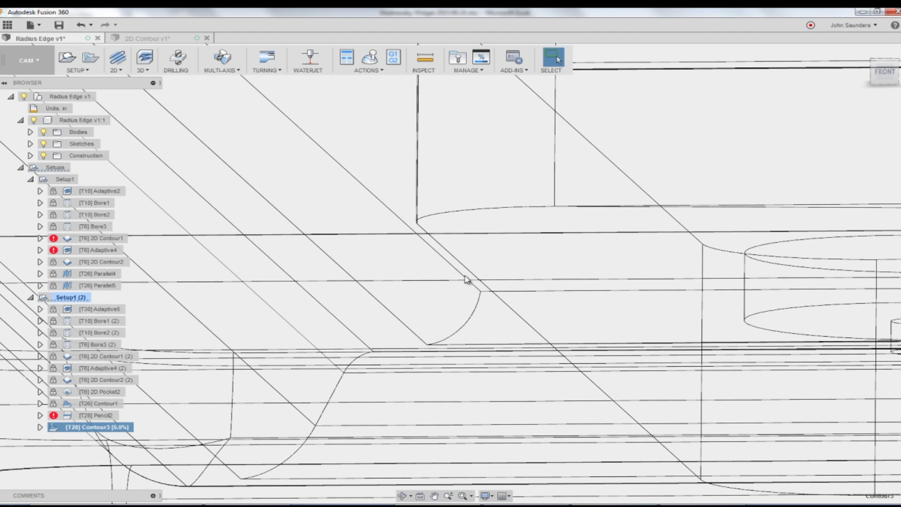
- Simulate the regenerated Contour3 toolpath and zoom in on the tool at the radius
{"action": "left_click", "coordinate": [370, 59]}
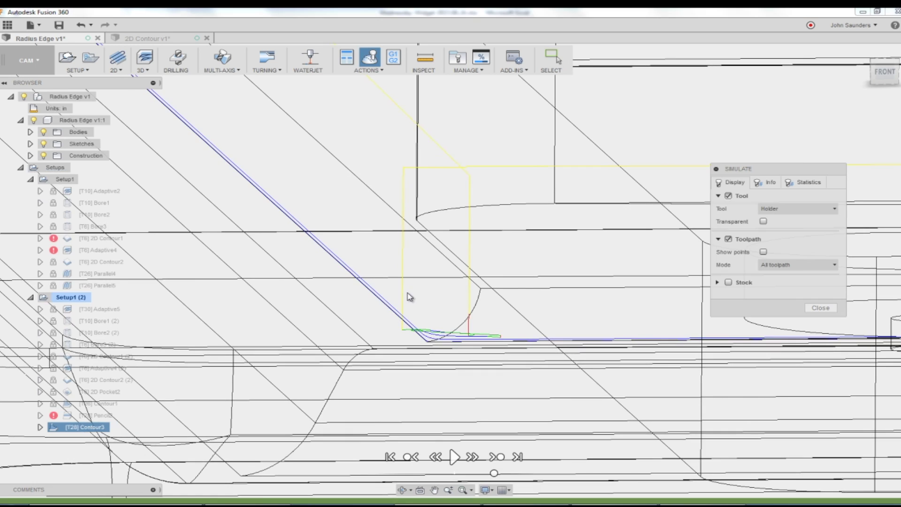
{"action": "scroll", "coordinate": [420, 338], "scroll_direction": "up", "scroll_amount": 3}
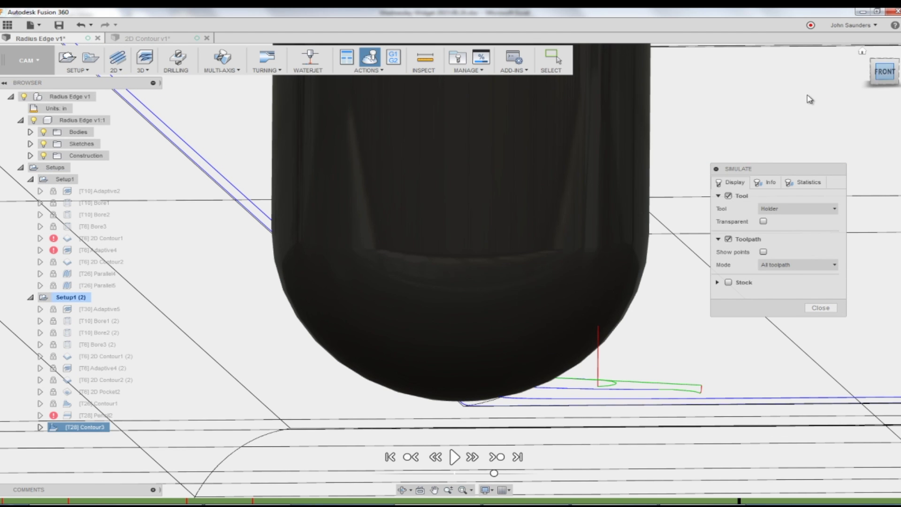
{"action": "scroll", "coordinate": [814, 101], "scroll_direction": "up", "scroll_amount": 5}
{"action": "scroll", "coordinate": [500, 375], "scroll_direction": "down", "scroll_amount": 5}
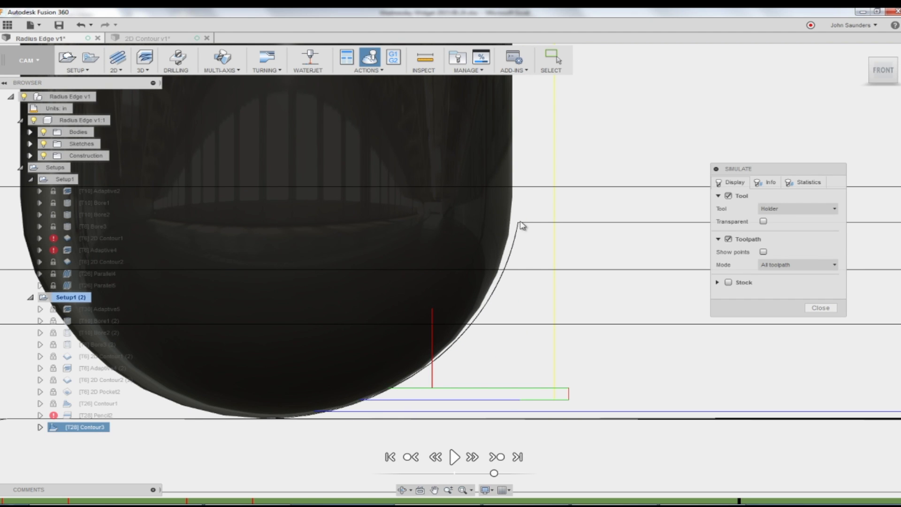
{"action": "scroll", "coordinate": [313, 429], "scroll_direction": "up", "scroll_amount": 3}
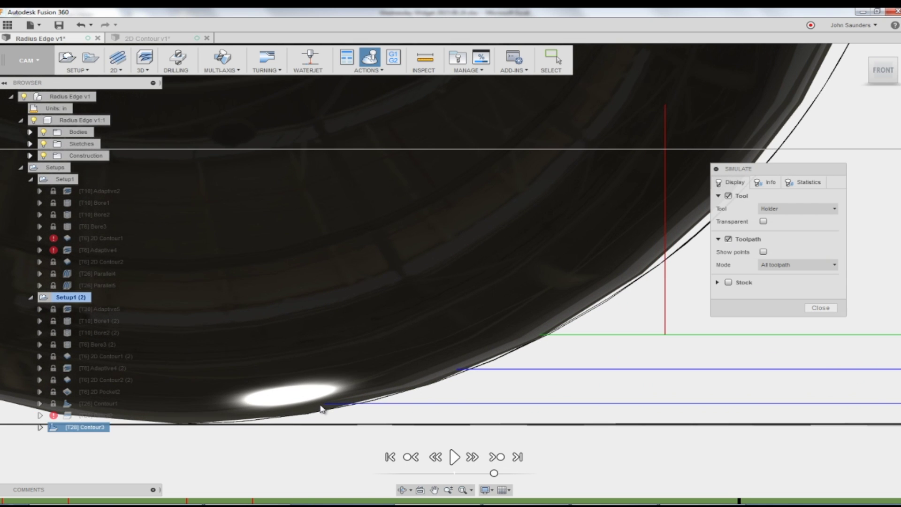
{"action": "scroll", "coordinate": [330, 404], "scroll_direction": "up", "scroll_amount": 5}
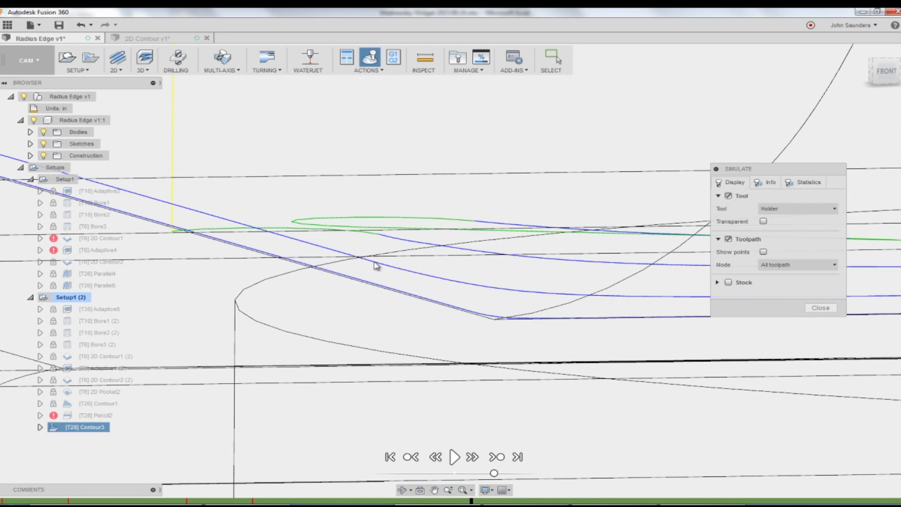
{"action": "scroll", "coordinate": [380, 266], "scroll_direction": "down", "scroll_amount": 3}
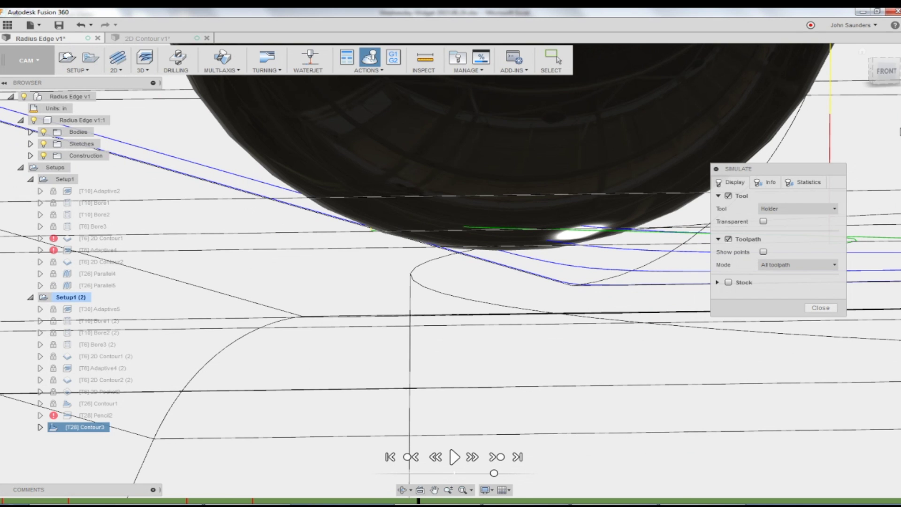
- Switch to the FRONT view and zoom to verify the tool only touches the radius edge
{"action": "left_click", "coordinate": [885, 76]}
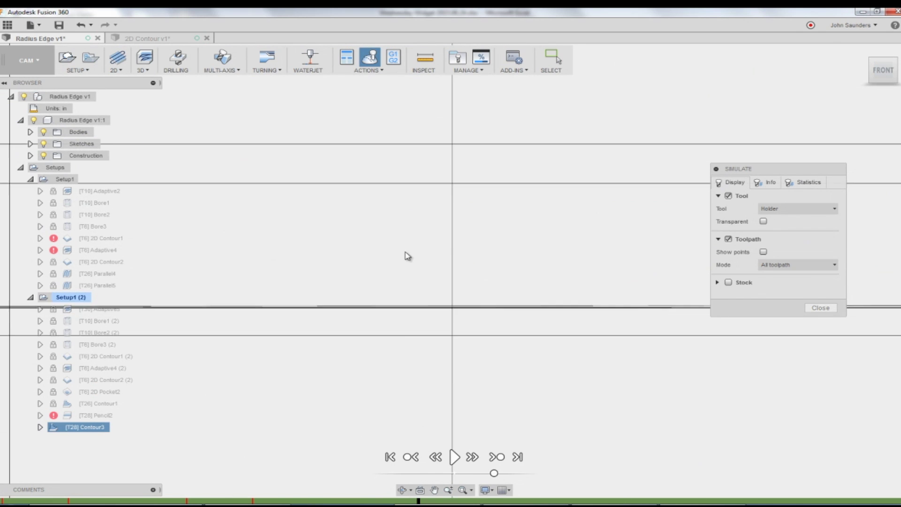
{"action": "scroll", "coordinate": [367, 268], "scroll_direction": "up", "scroll_amount": 5}
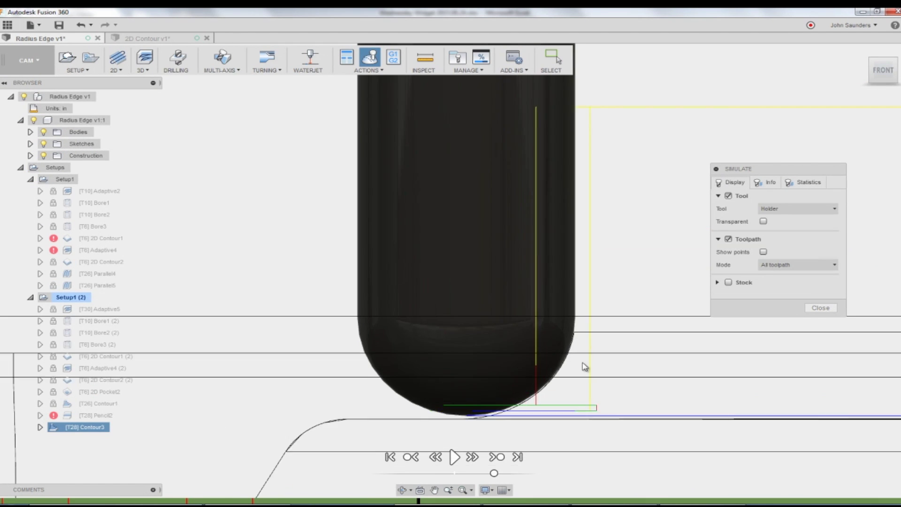
{"action": "scroll", "coordinate": [513, 385], "scroll_direction": "up", "scroll_amount": 1}
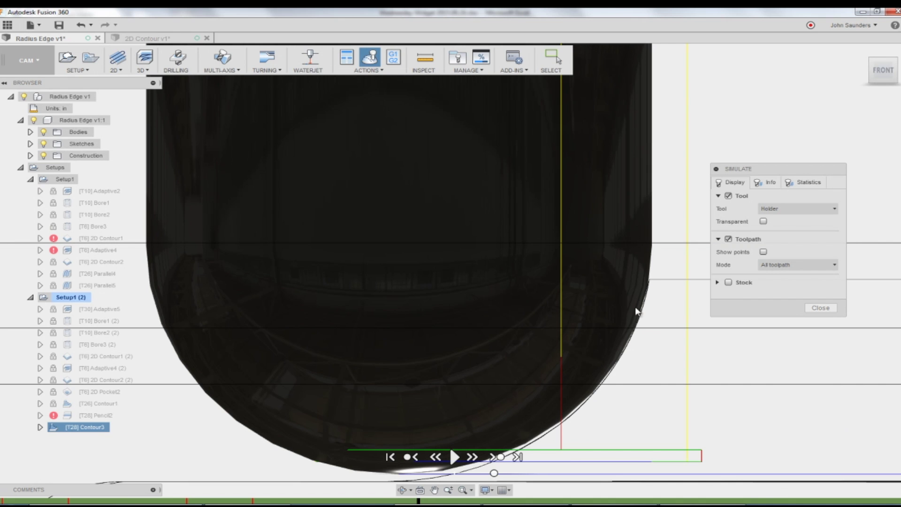
{"action": "scroll", "coordinate": [648, 315], "scroll_direction": "down", "scroll_amount": 3}
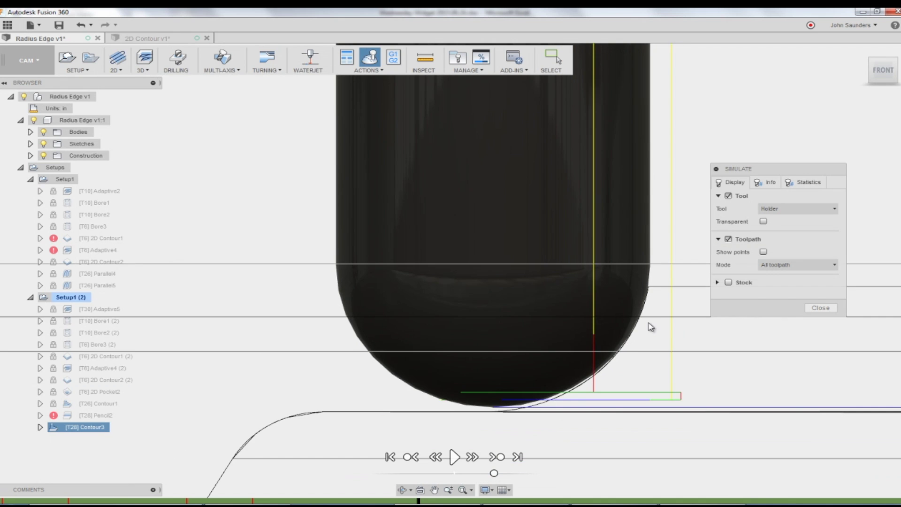
{"action": "scroll", "coordinate": [605, 295], "scroll_direction": "up", "scroll_amount": 2}
{"action": "scroll", "coordinate": [582, 306], "scroll_direction": "down", "scroll_amount": 3}
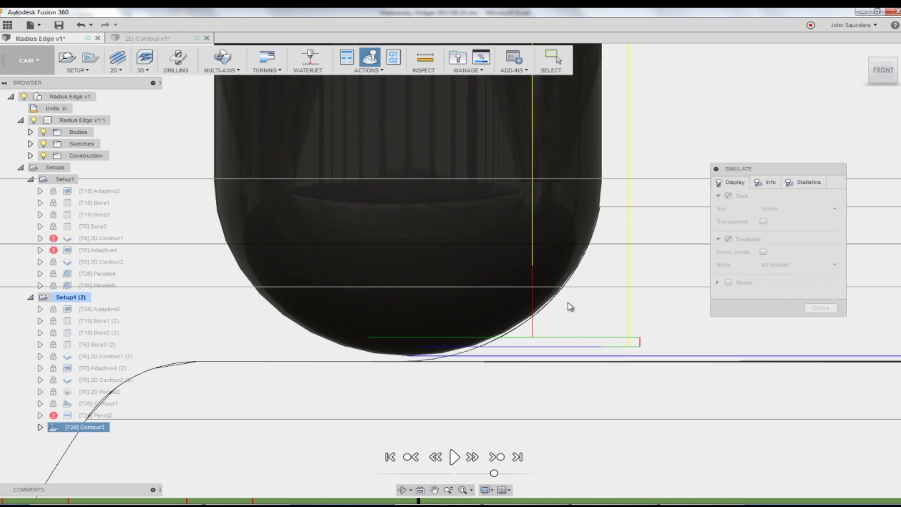
{"action": "scroll", "coordinate": [545, 317], "scroll_direction": "up", "scroll_amount": 1}
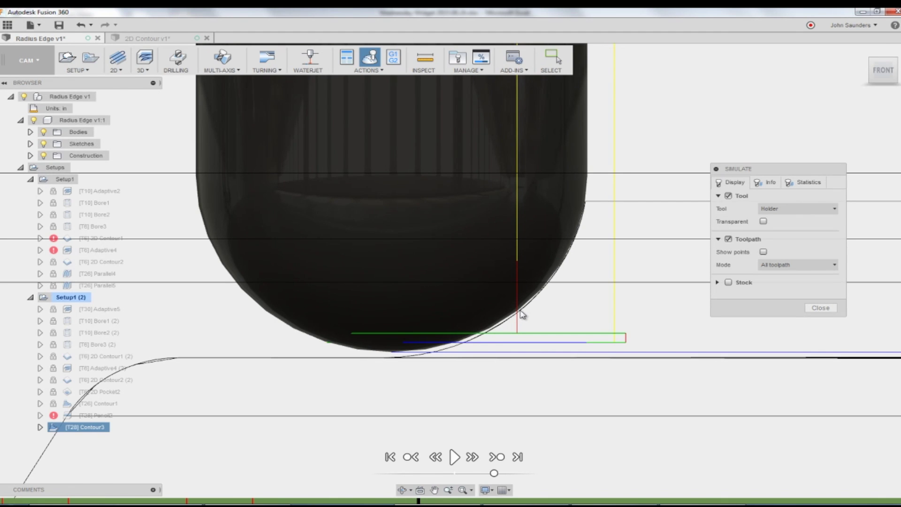
{"action": "scroll", "coordinate": [624, 328], "scroll_direction": "down", "scroll_amount": 1}
- Exit the simulation, orbit into a tilted 3D view, and open the Display Settings visual styles
{"action": "left_click", "coordinate": [833, 308]}
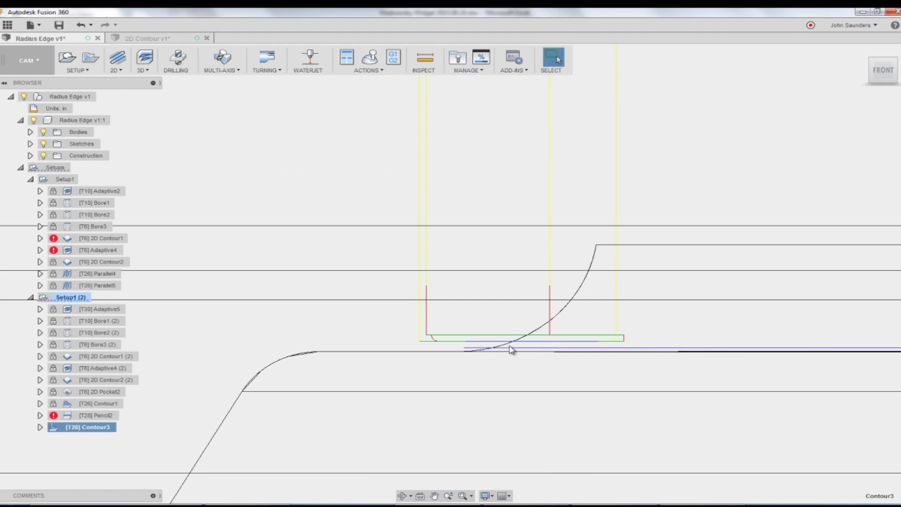
{"action": "scroll", "coordinate": [494, 350], "scroll_direction": "up", "scroll_amount": 2}
{"action": "scroll", "coordinate": [494, 351], "scroll_direction": "down", "scroll_amount": 2}
{"action": "scroll", "coordinate": [426, 342], "scroll_direction": "up", "scroll_amount": 4}
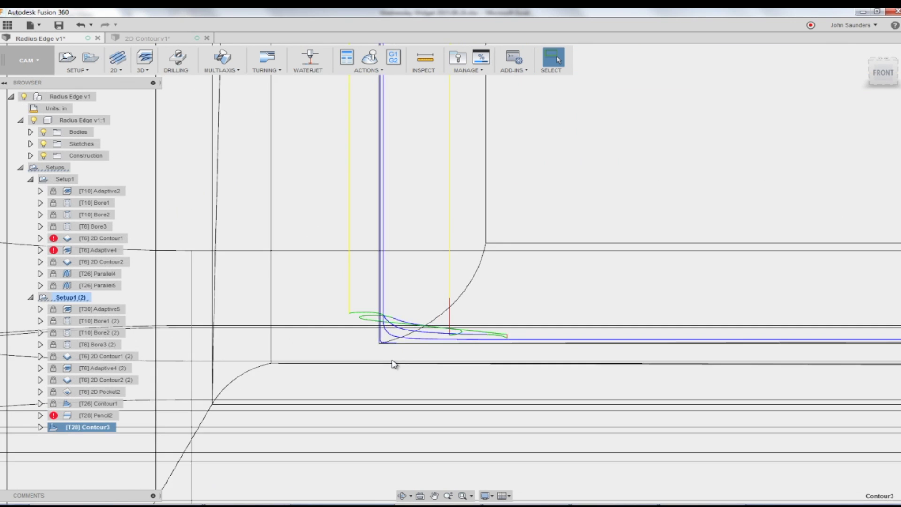
{"action": "middle_click_drag", "start_coordinate": [422, 316], "coordinate": [508, 249], "text": "shift"}
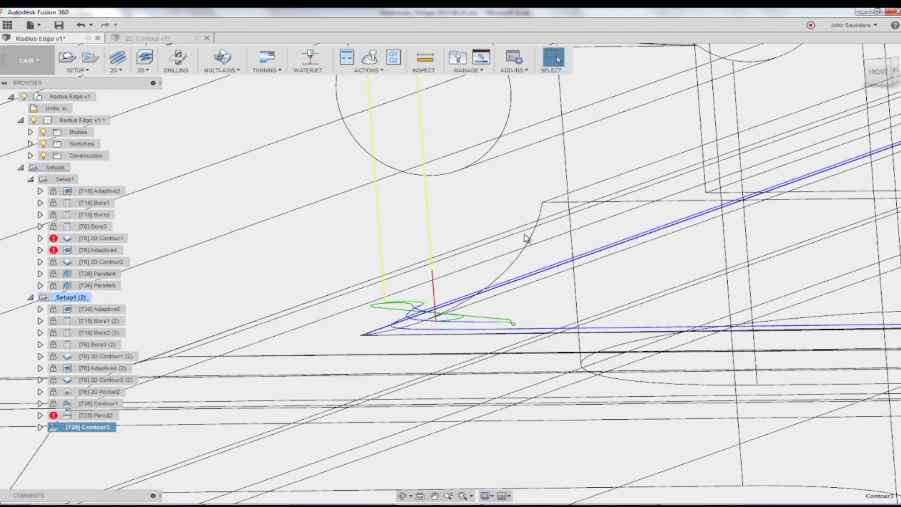
{"action": "scroll", "coordinate": [446, 322], "scroll_direction": "down", "scroll_amount": 5}
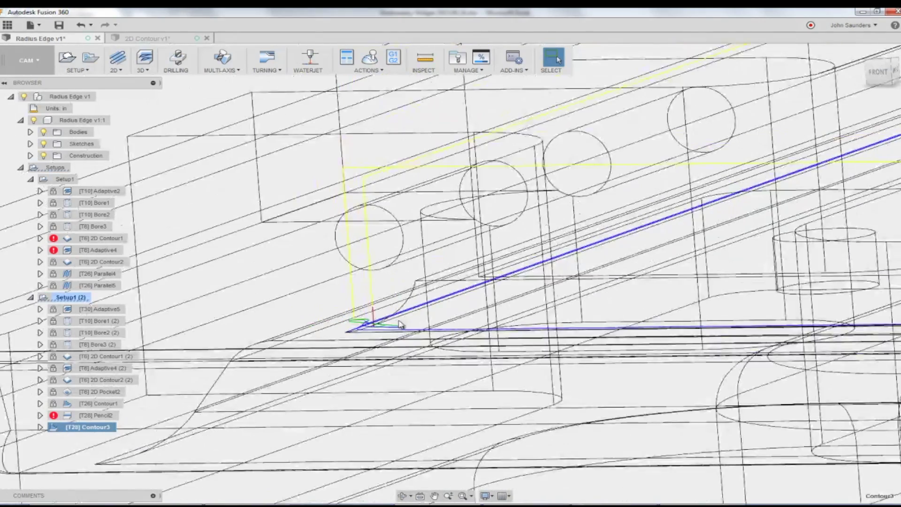
{"action": "scroll", "coordinate": [329, 330], "scroll_direction": "down", "scroll_amount": 3}
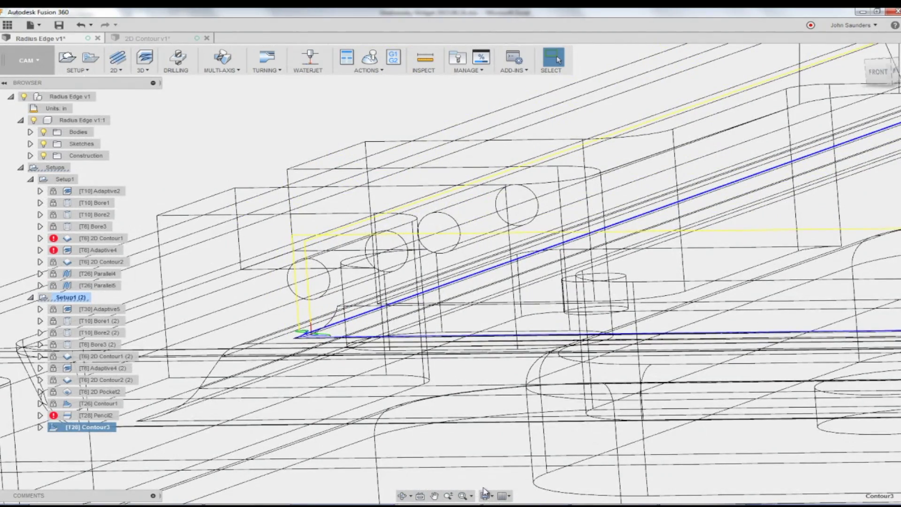
{"action": "left_click", "coordinate": [485, 493]}
{"action": "mouse_move", "coordinate": [521, 406]}
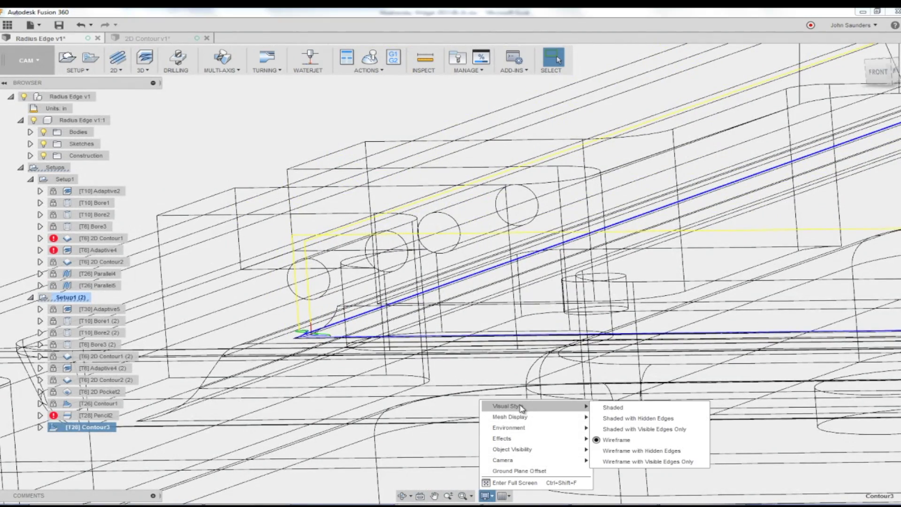
- Switch to Shaded with Visible Edges Only and deselect Contour3 to hide its toolpath
{"action": "left_click", "coordinate": [644, 430]}
{"action": "mouse_move", "coordinate": [488, 395]}
{"action": "middle_mouse_down", "text": "shift"}
{"action": "mouse_move", "coordinate": [430, 378]}
{"action": "mouse_move", "coordinate": [513, 388]}
{"action": "mouse_move", "coordinate": [477, 346]}
{"action": "mouse_move", "coordinate": [427, 346]}
{"action": "middle_mouse_up", "text": "shift"}
{"action": "scroll", "coordinate": [413, 356], "scroll_direction": "down", "scroll_amount": 6}
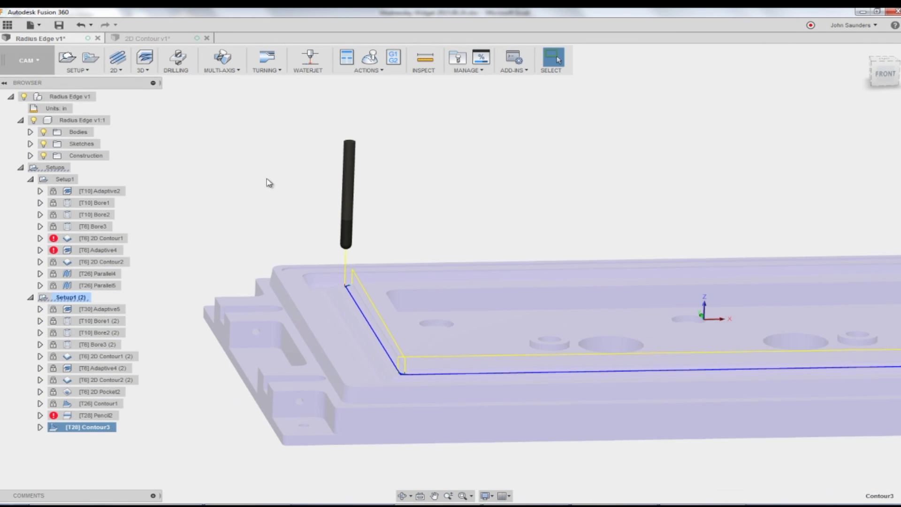
{"action": "left_click", "coordinate": [220, 161]}
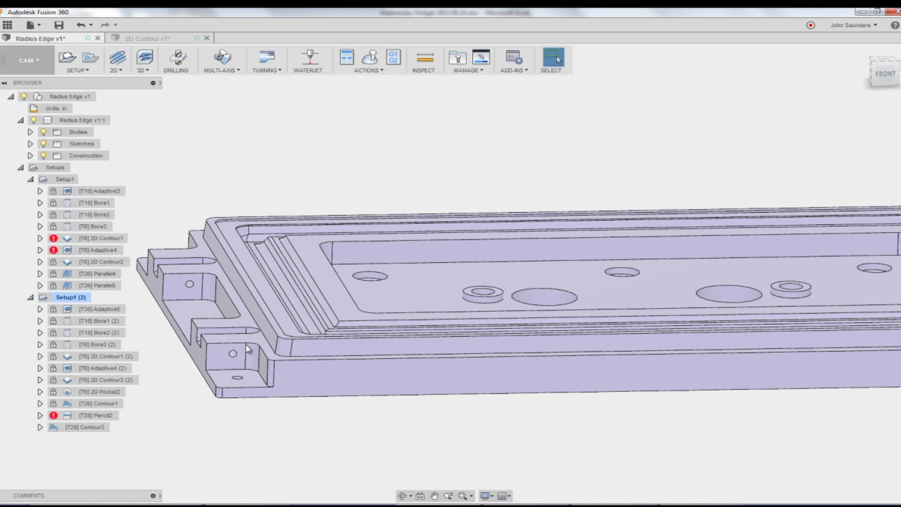
{"action": "scroll", "coordinate": [403, 304], "scroll_direction": "down", "scroll_amount": 2}
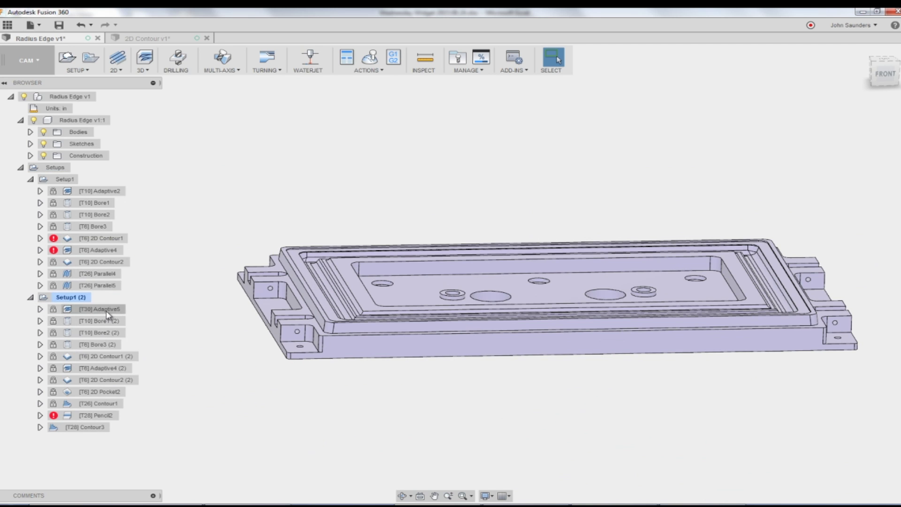